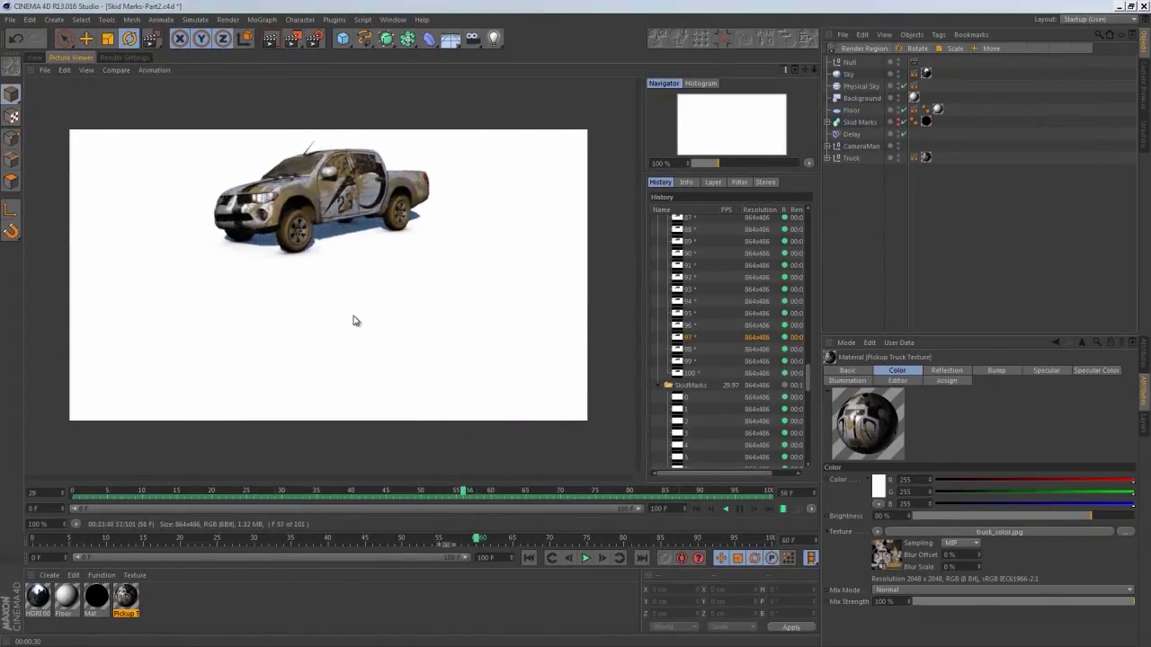
Step: Inspect the reflection blurriness of the pickup truck material, close its editor and pause the rendered animation
double_click(126, 595)
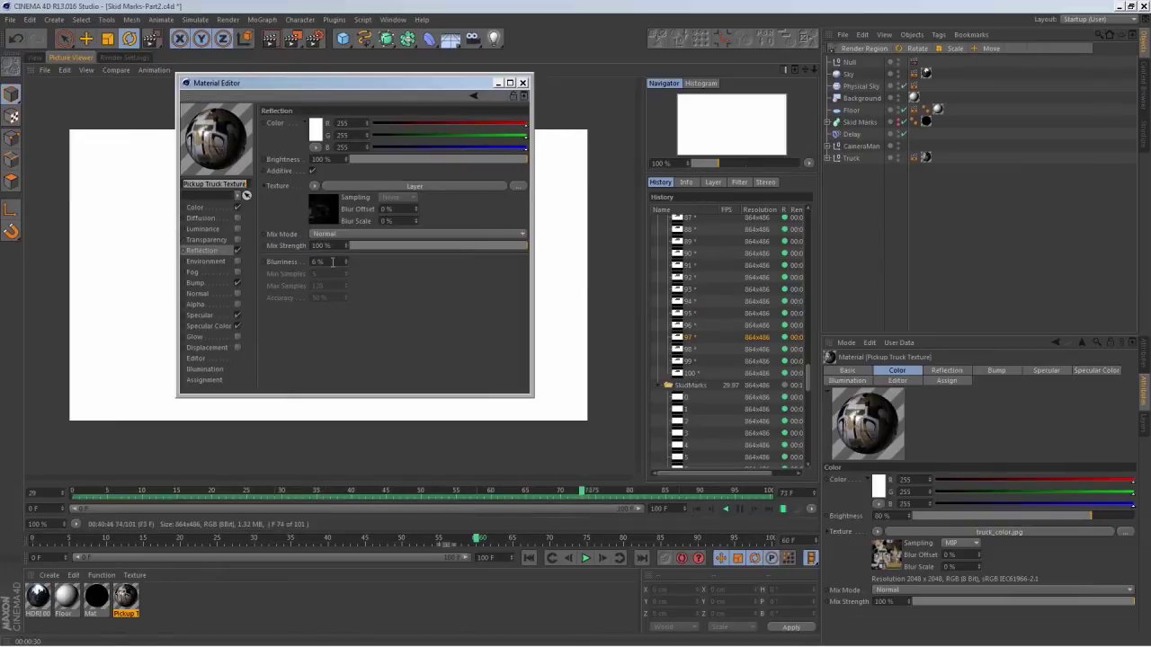
double_click(332, 261)
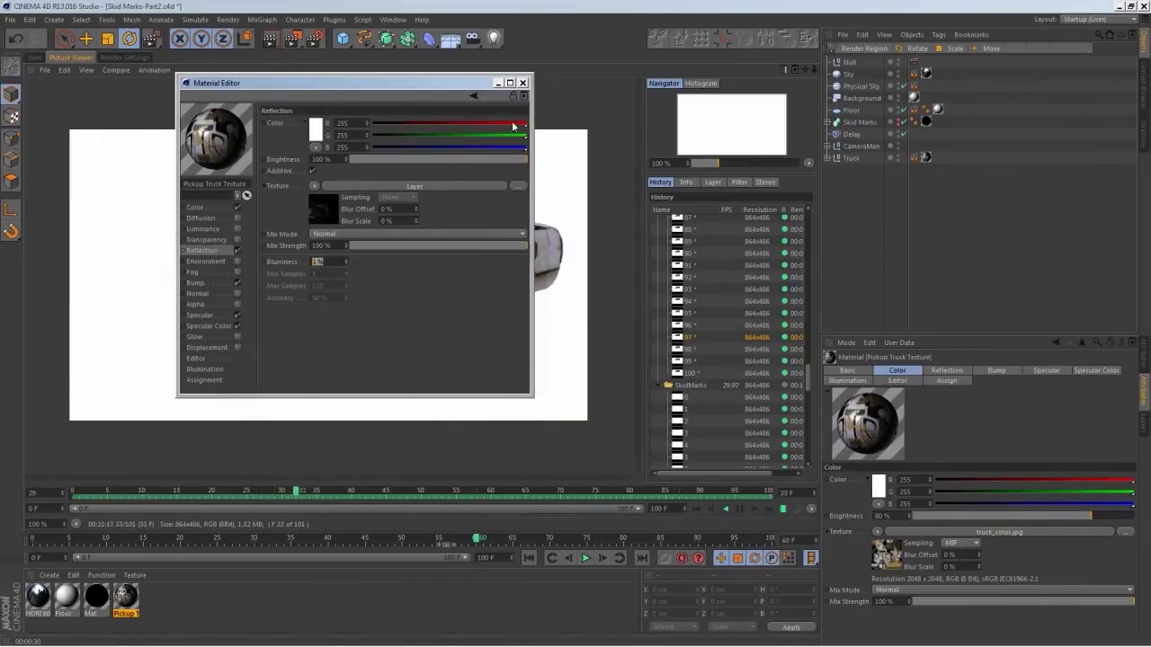
click(523, 83)
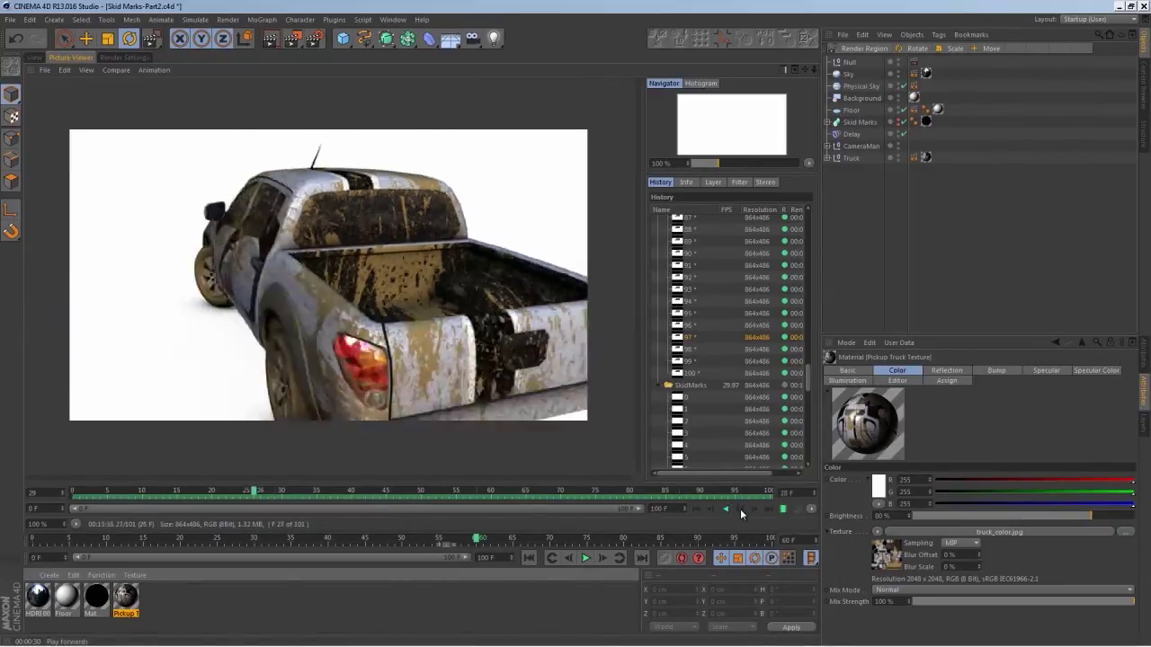
click(740, 509)
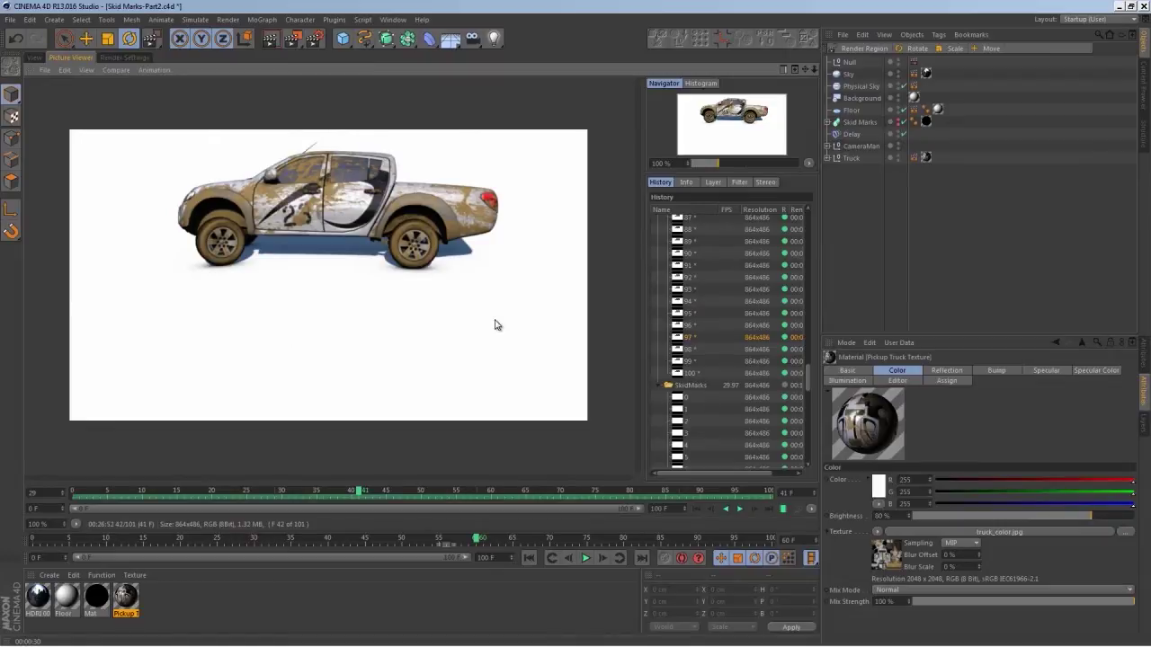
Step: Return to the perspective view, hide the Truck object and make the Skid Marks object visible
click(34, 57)
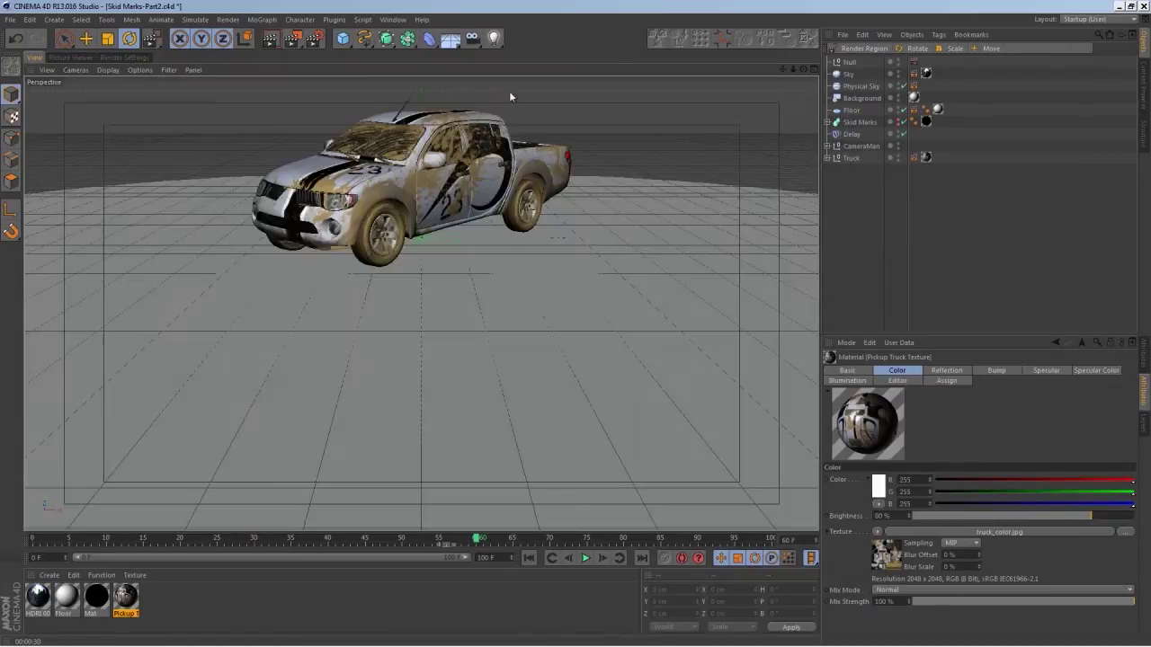
alt+click(898, 158)
alt+click(898, 158)
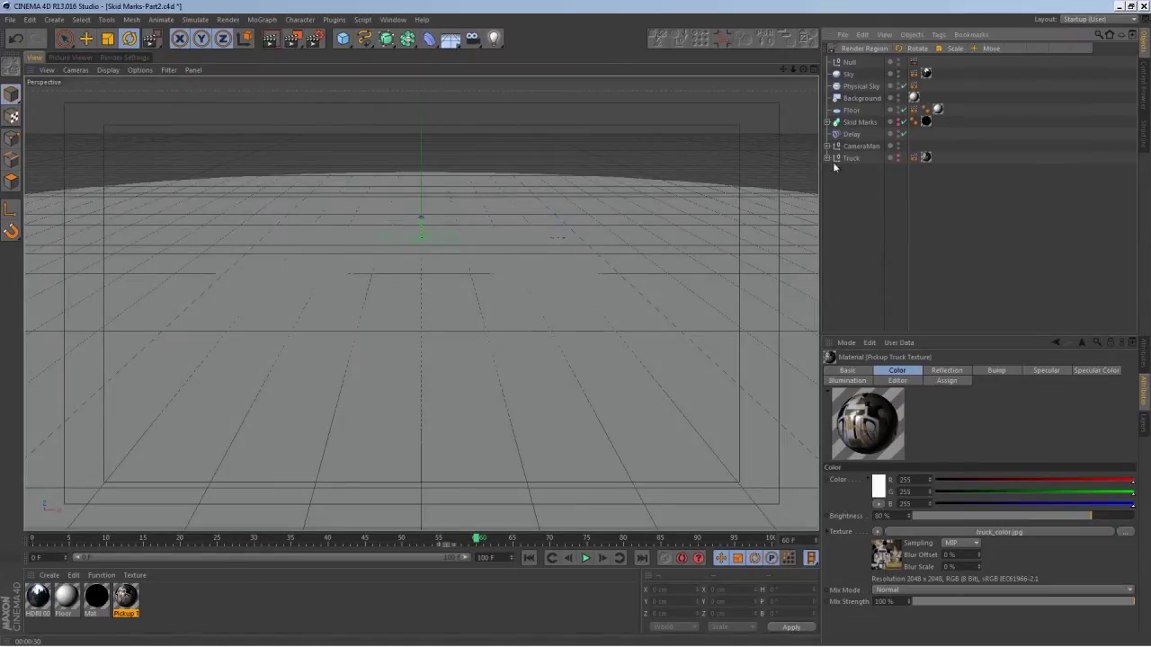
click(897, 120)
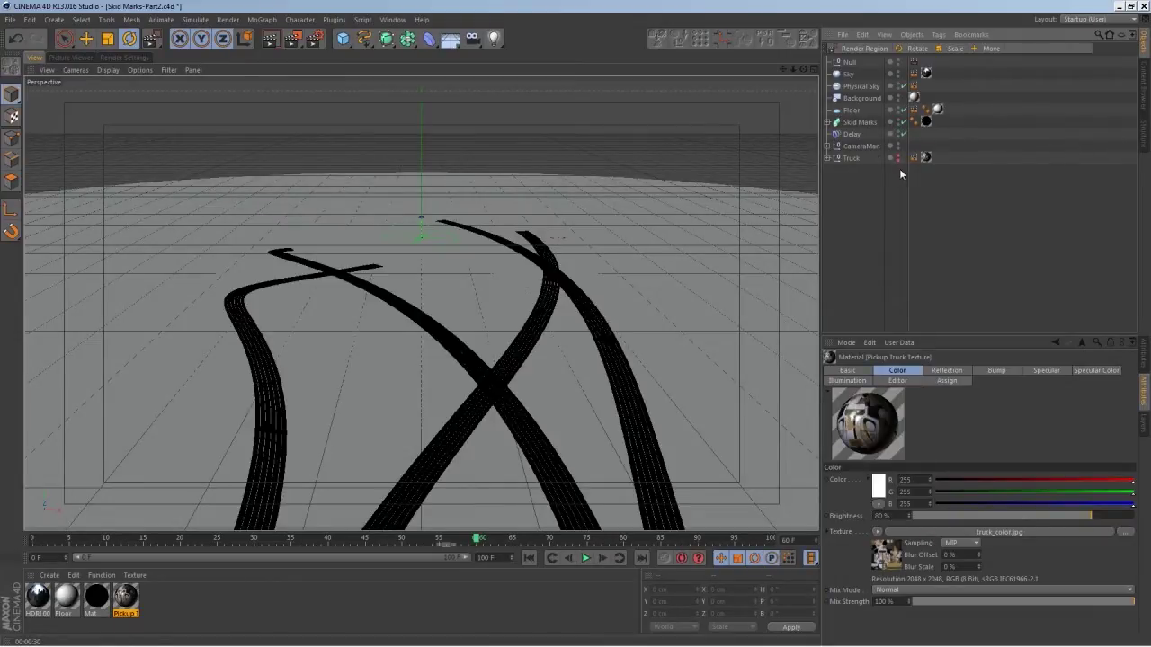
click(897, 157)
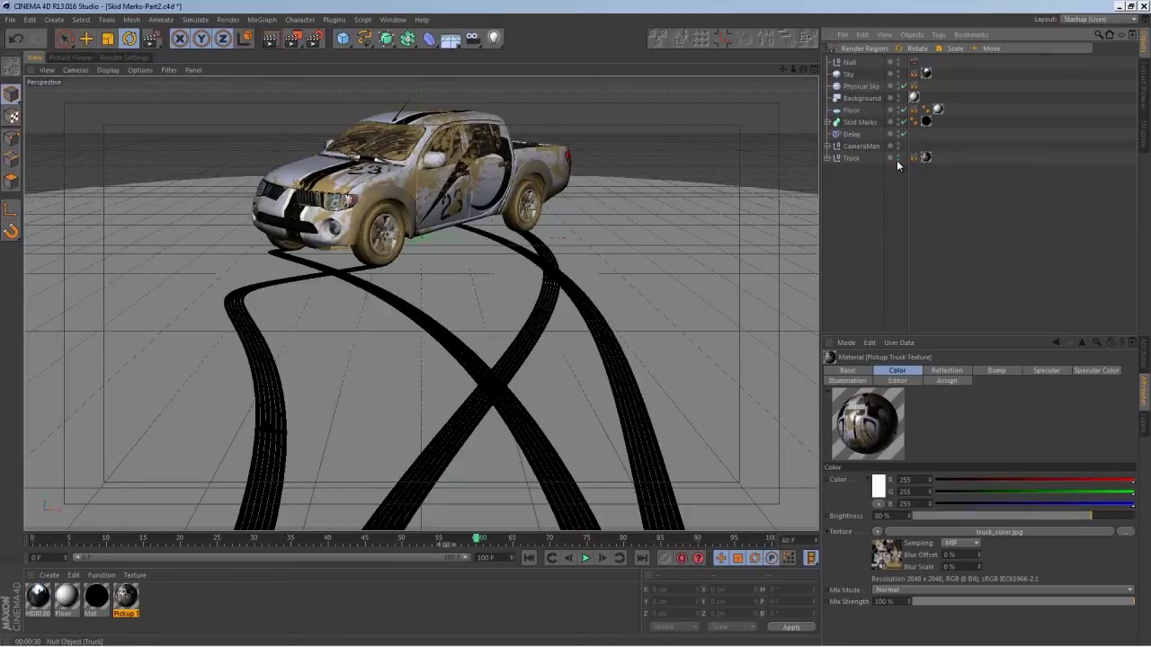
click(898, 159)
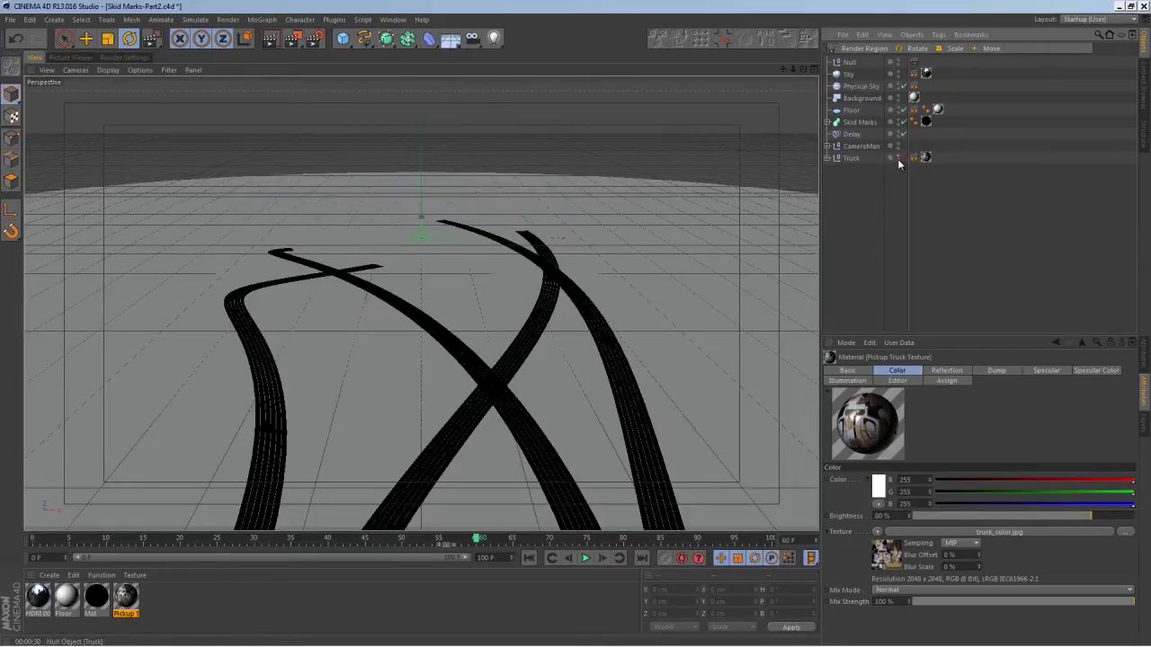
click(897, 159)
click(897, 159)
Step: Preview the skid marks animation from the first frame and park the playhead at frame 60
click(530, 558)
click(585, 558)
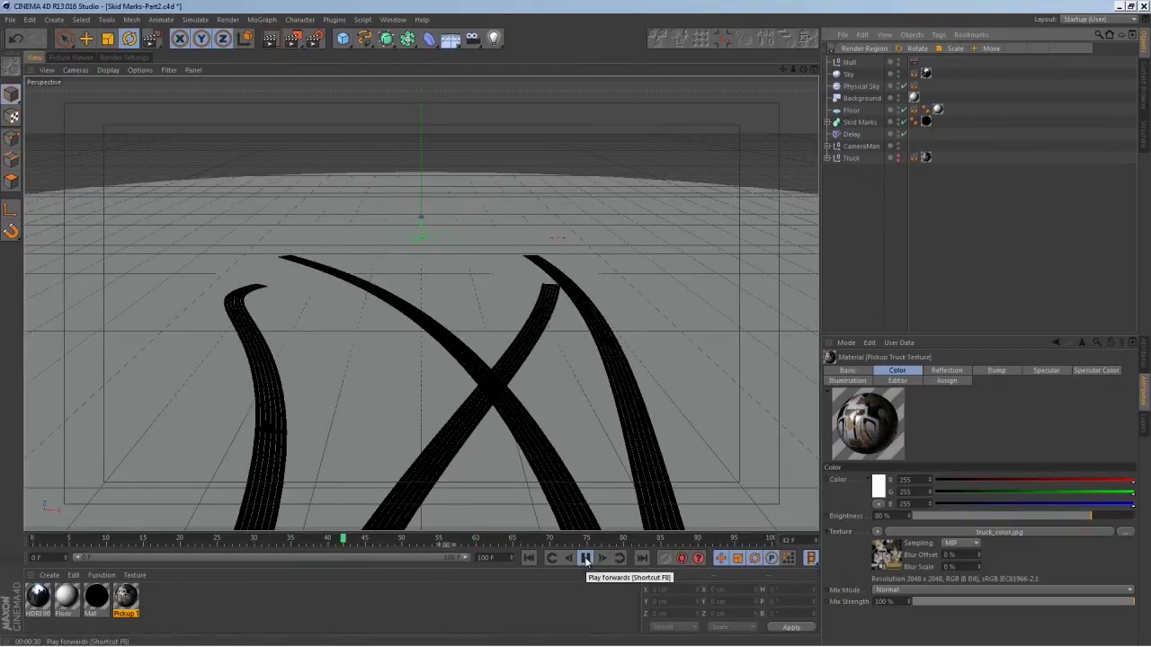
click(586, 559)
drag(506, 544, 477, 545)
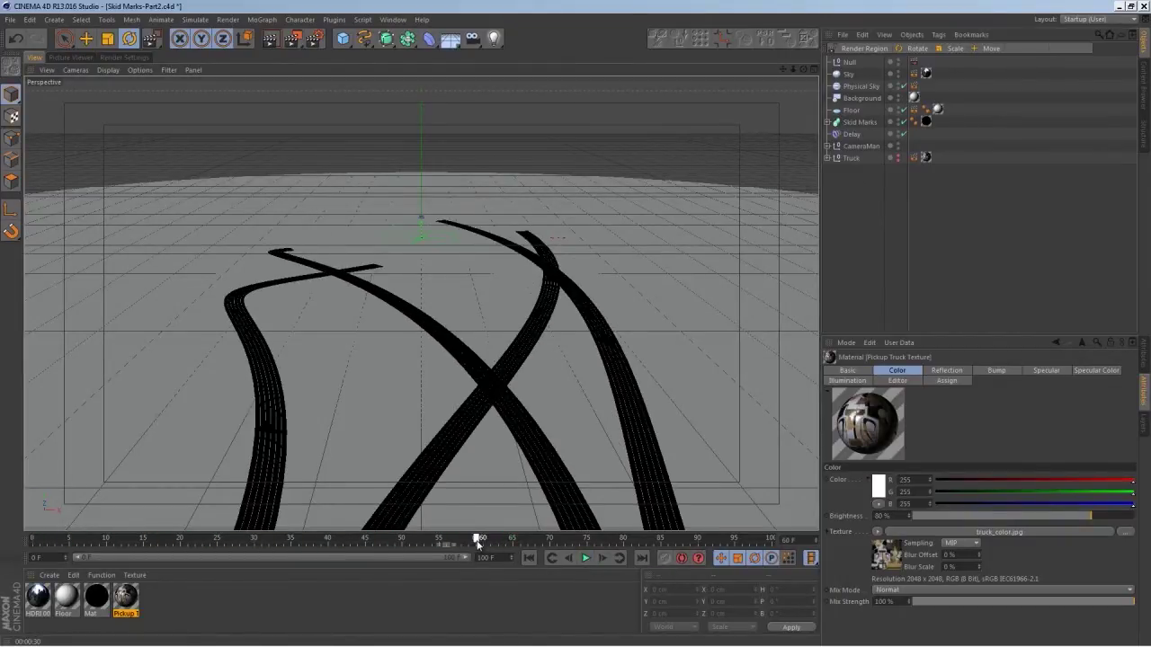
Step: Set the end of the render output's frame range to frame 60
click(313, 38)
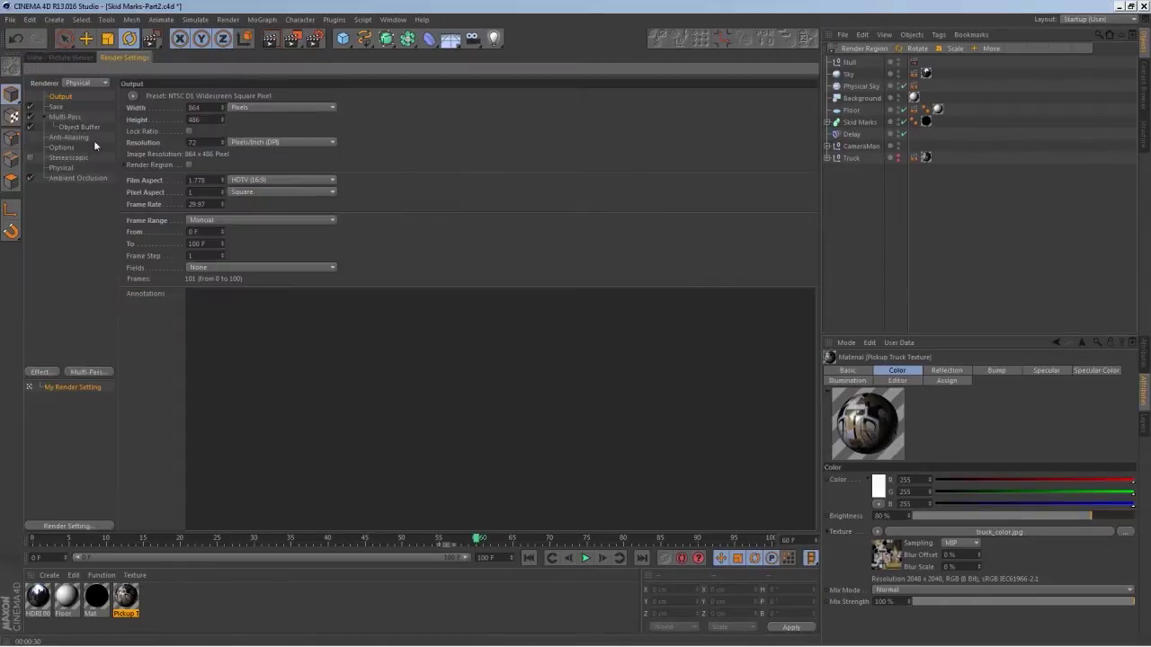
click(57, 107)
click(61, 97)
double_click(207, 244)
text(60)
key(Return)
Step: Review the remaining render settings and disable Ambient Occlusion and Multi-Pass output
click(77, 136)
click(72, 149)
click(72, 158)
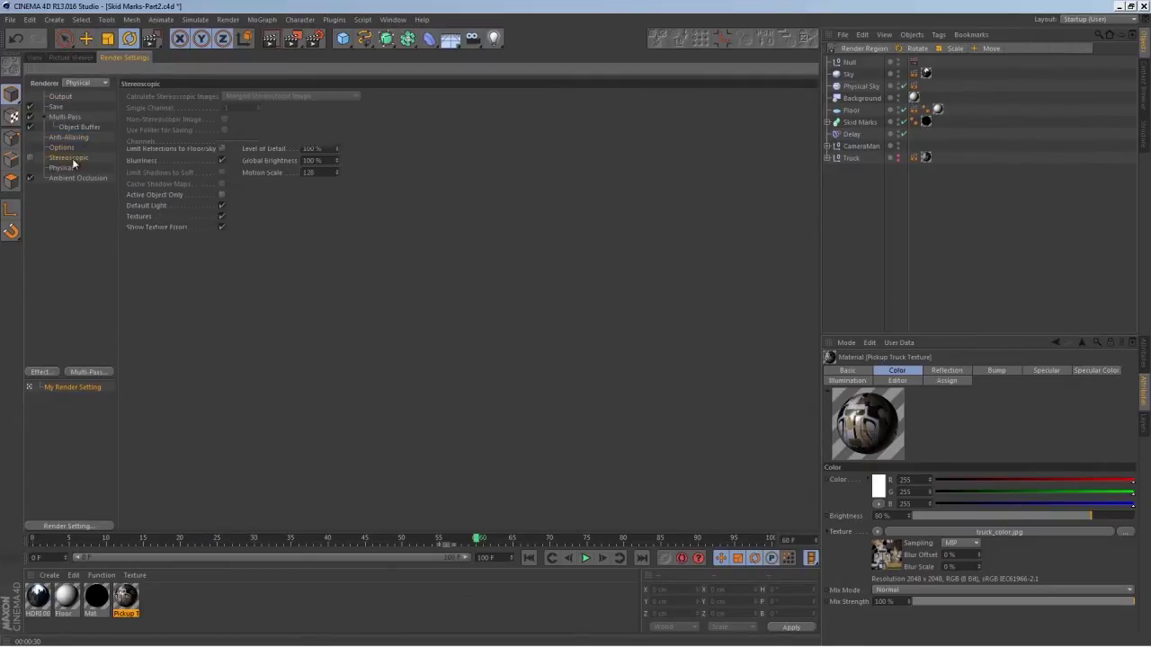
click(67, 168)
click(65, 178)
click(31, 178)
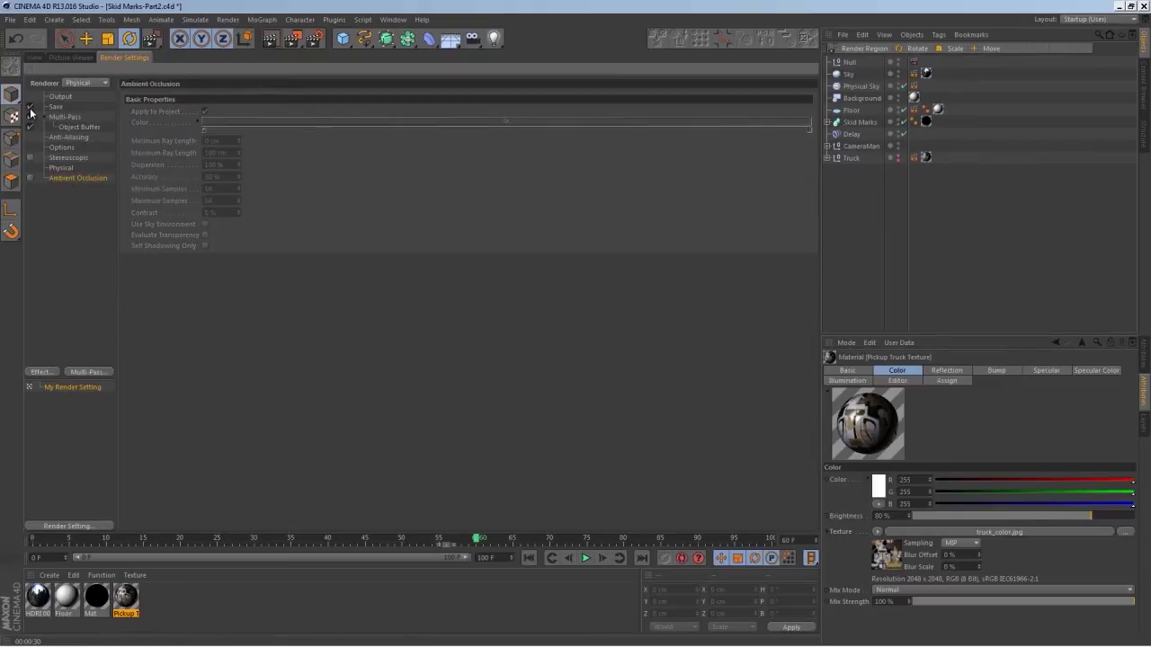
click(29, 117)
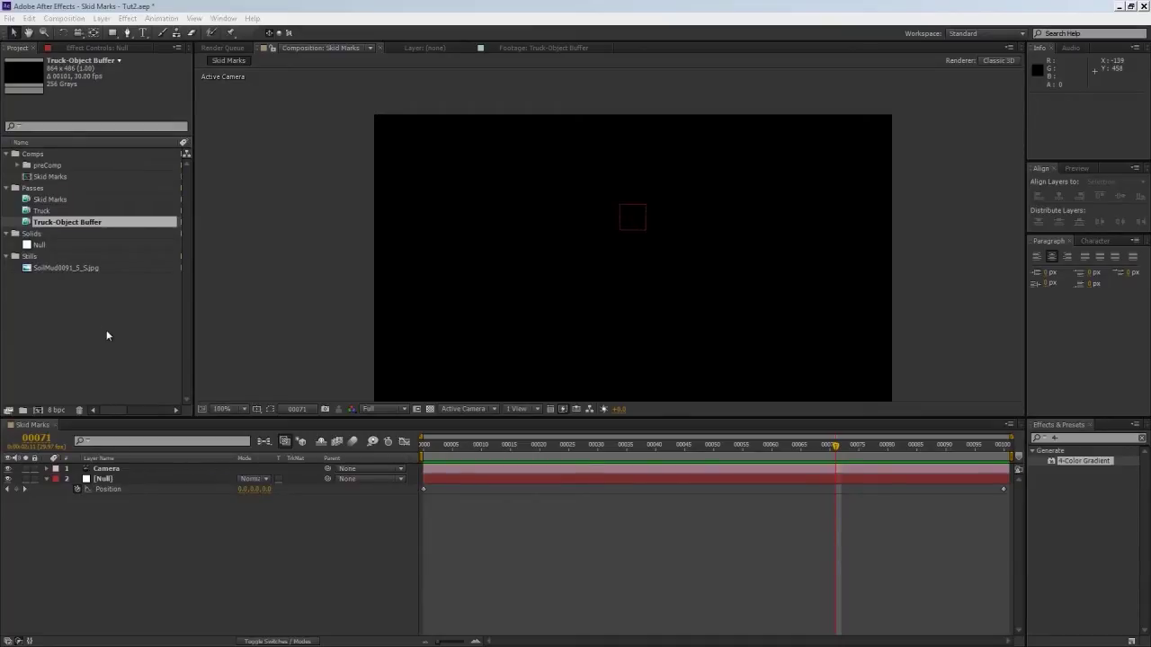
Step: Switch to After Effects and scrub through the Skid Marks, Truck and Truck-Object Buffer passes
double_click(47, 200)
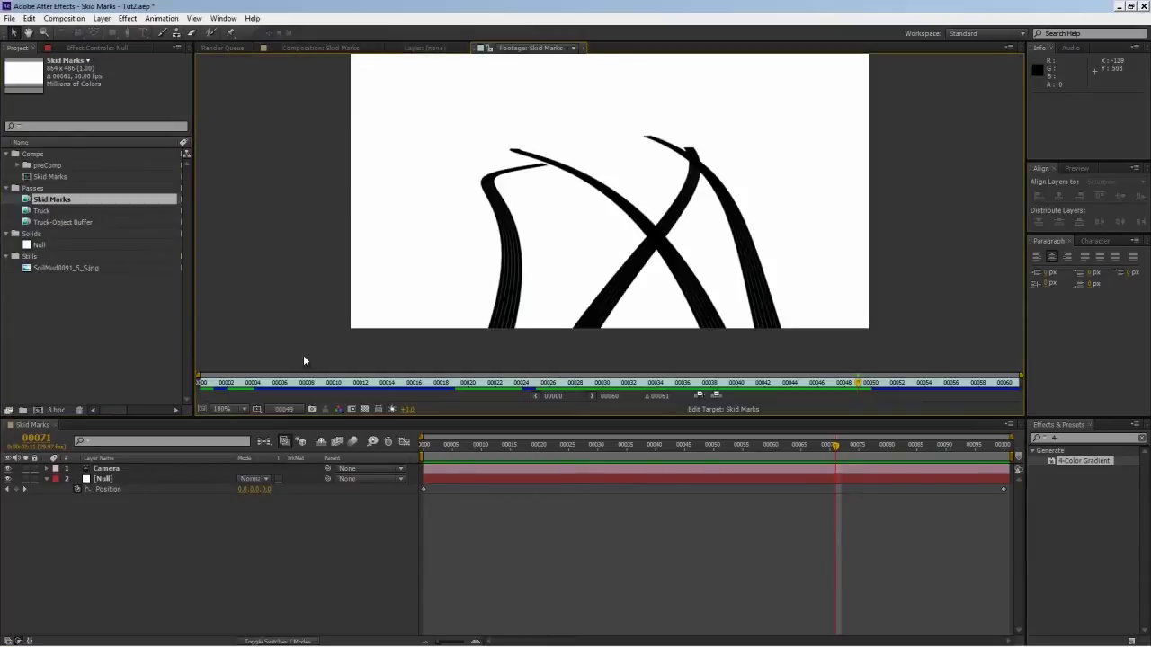
drag(330, 382, 871, 405)
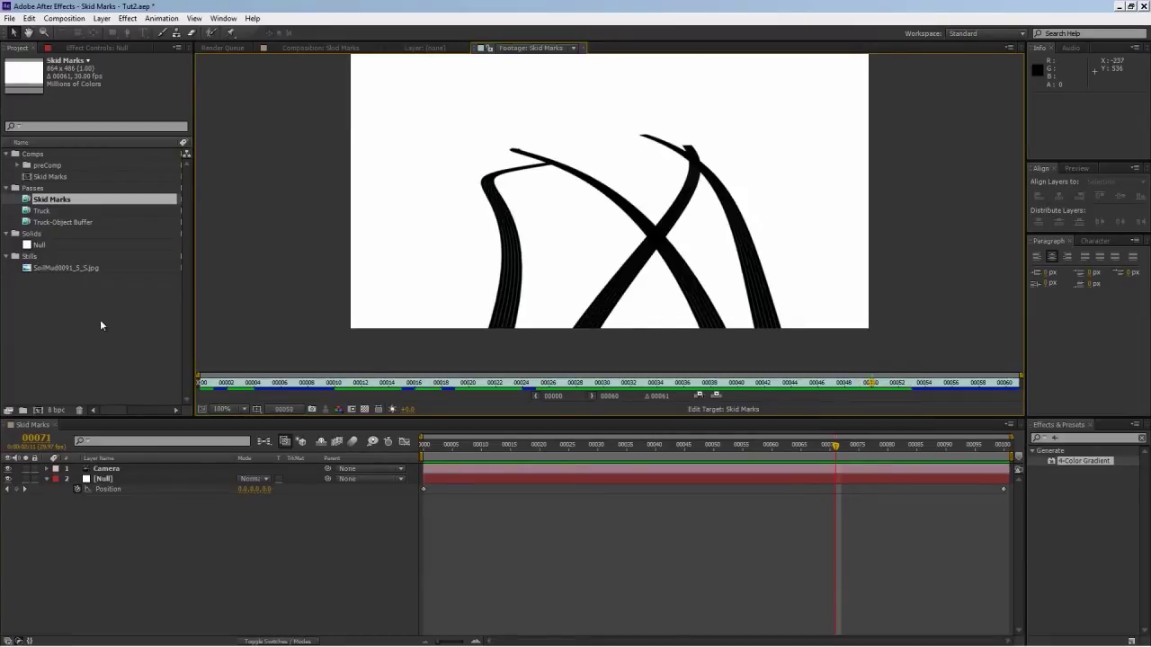
double_click(41, 212)
drag(322, 385, 621, 387)
double_click(61, 221)
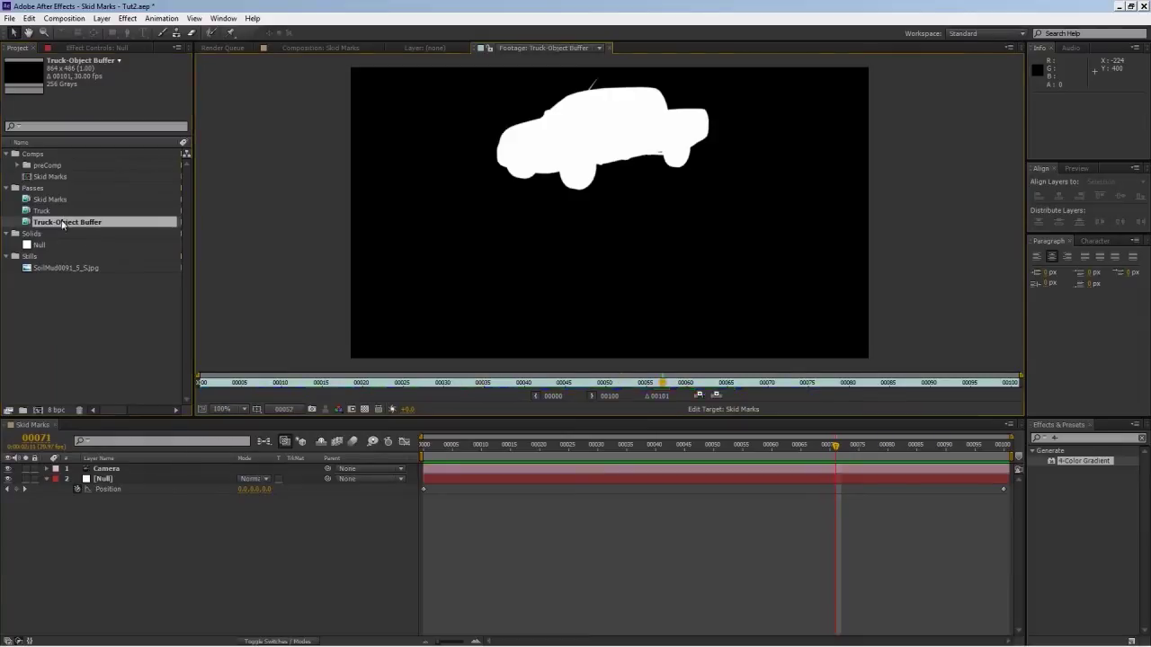
mouse_move(252, 384)
mouse_down()
mouse_move(594, 384)
mouse_move(495, 383)
mouse_up()
click(99, 334)
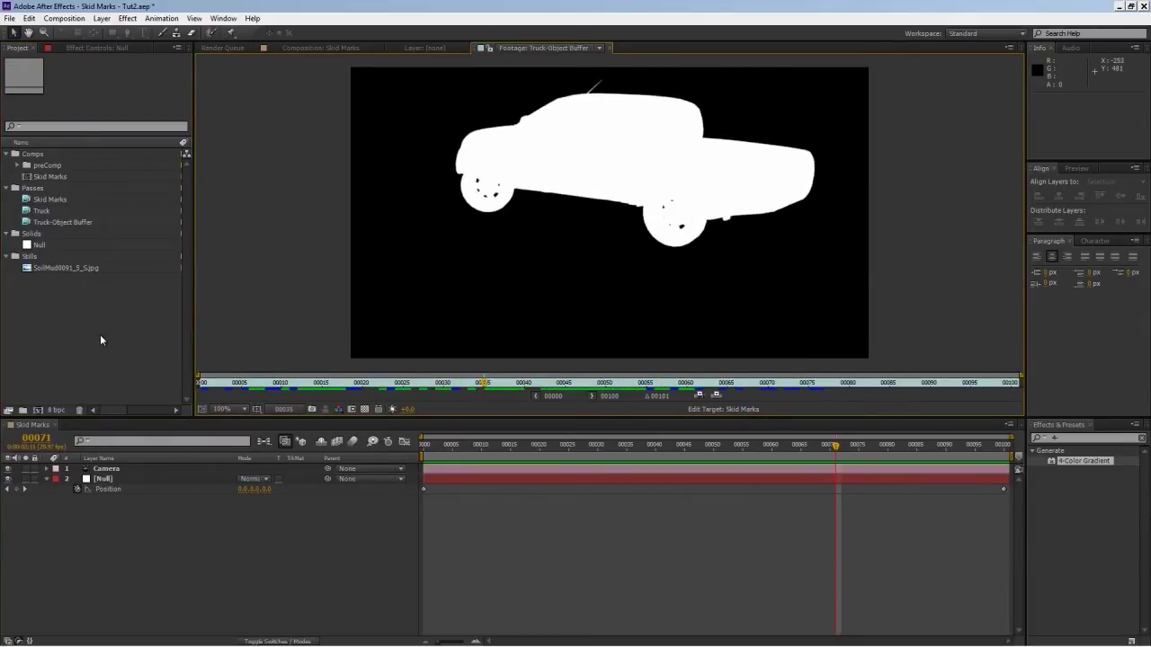
Step: Open the Skid Marks composition and examine its Camera and Null layers at different frames
double_click(54, 177)
click(456, 445)
click(148, 470)
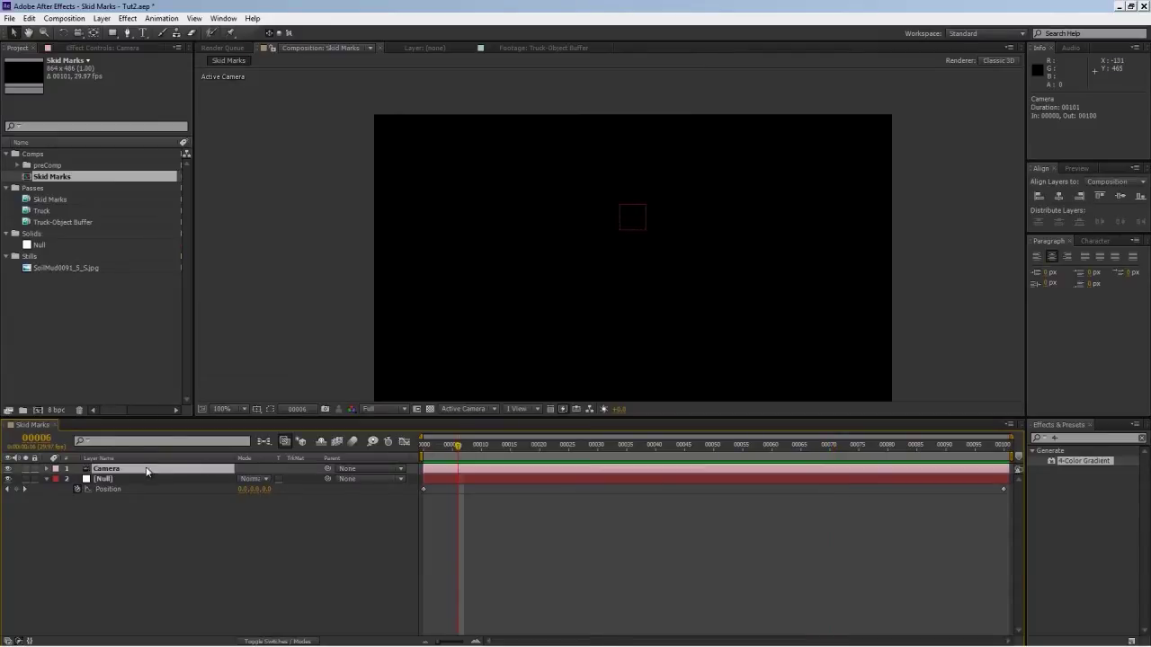
click(720, 454)
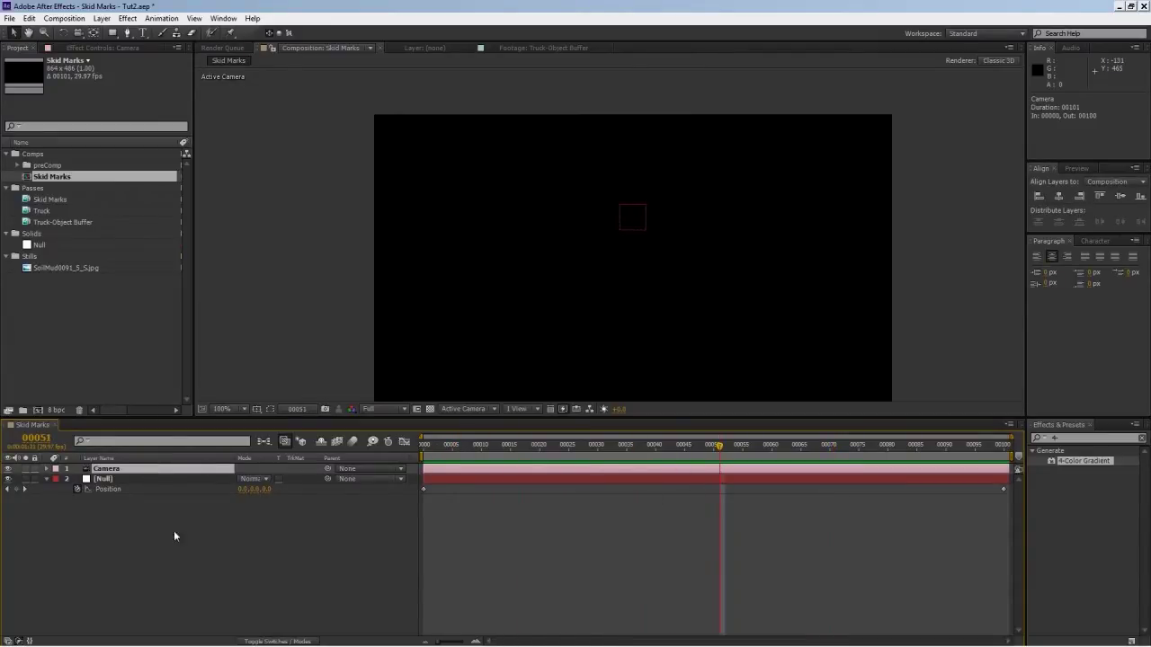
click(112, 482)
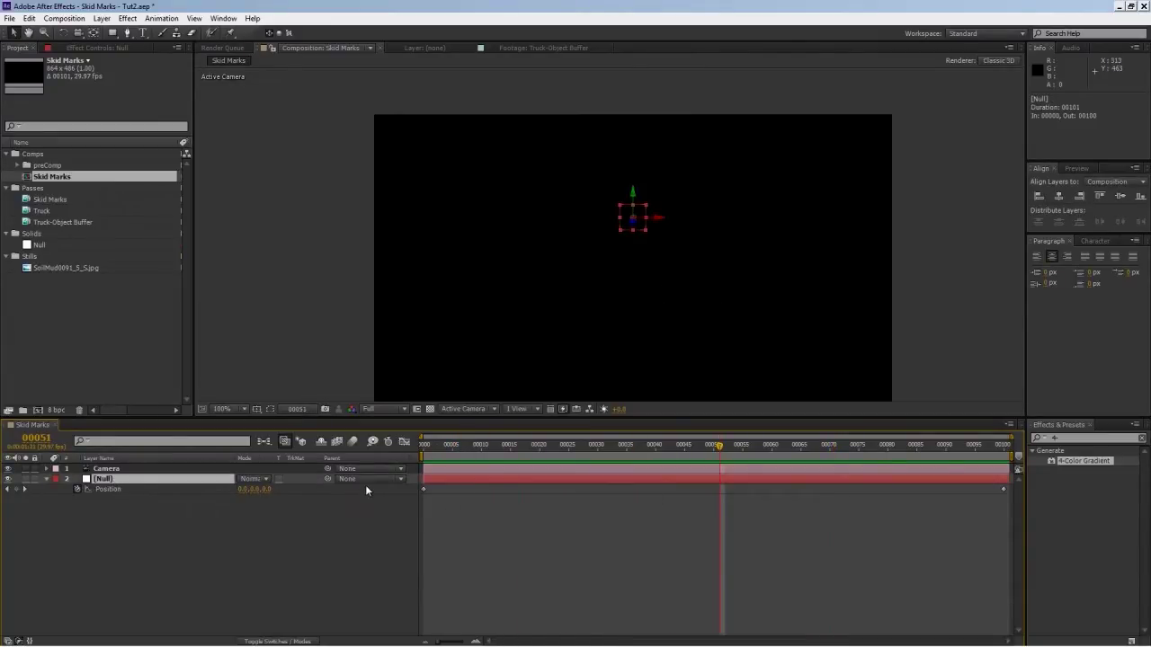
Step: Create a new composition from the Truck footage pass and rename it Truck
double_click(43, 213)
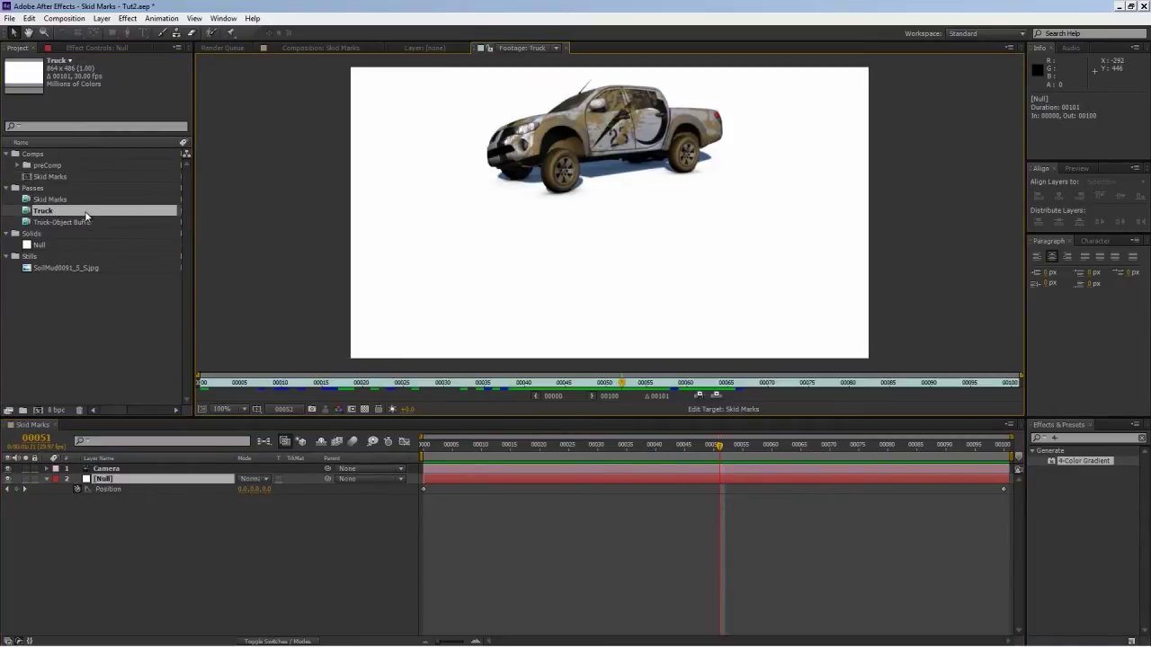
drag(85, 214, 41, 410)
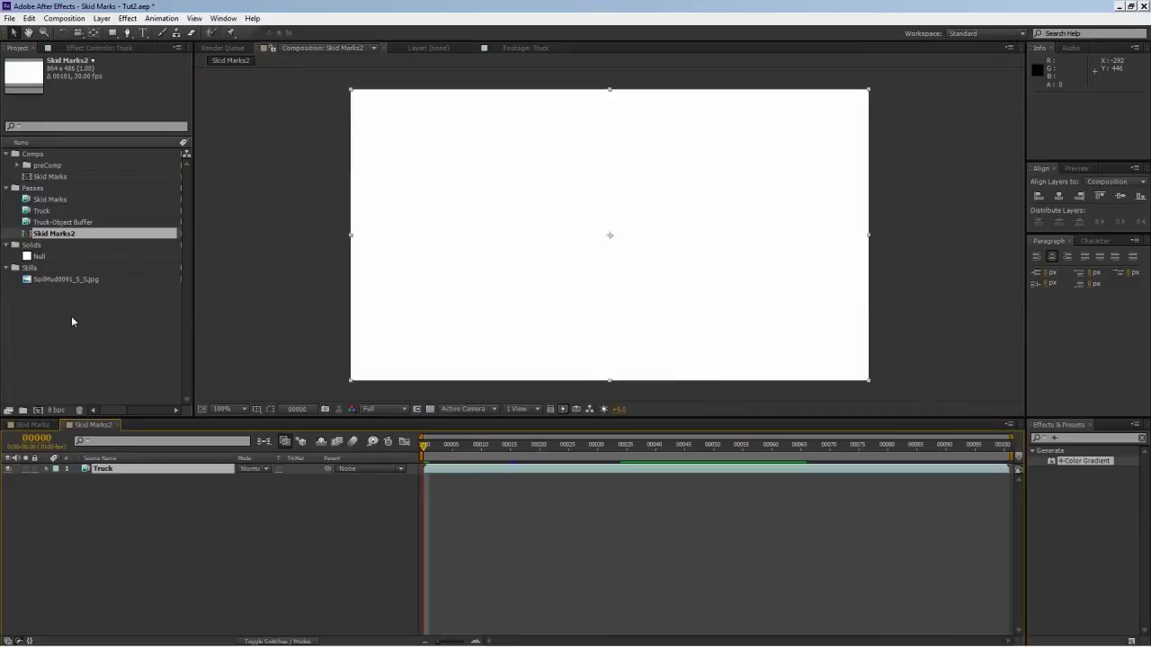
click(79, 236)
key(Return)
text(Truck)
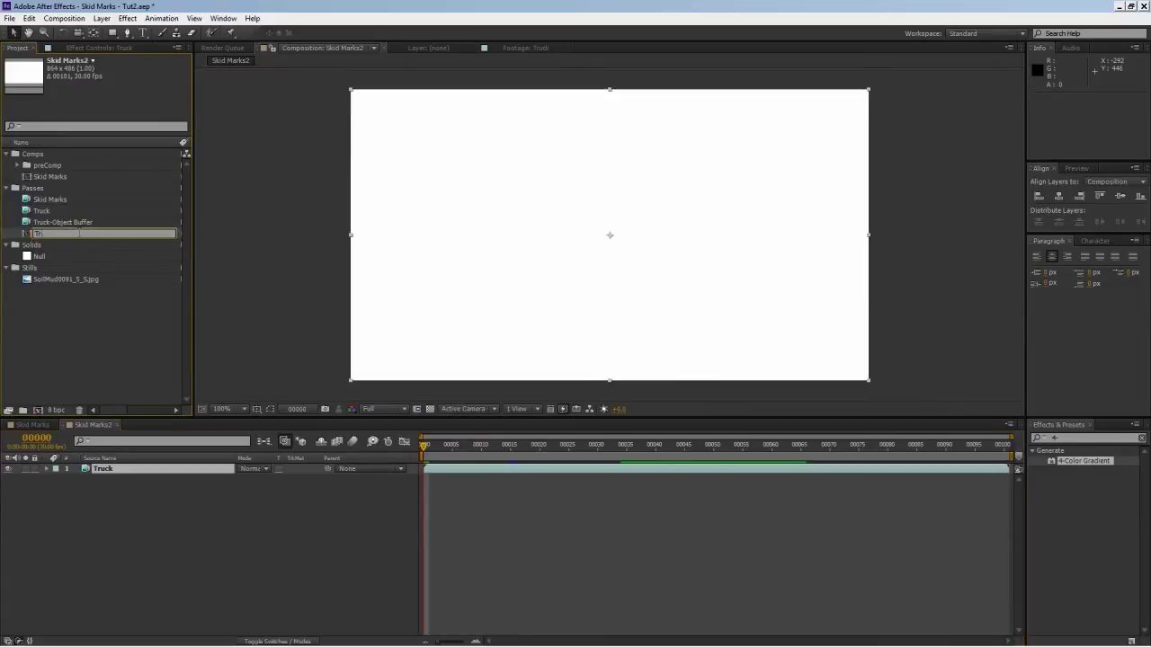
key(Return)
Step: Move the Truck composition into the preComp folder and expand that folder
drag(98, 231, 22, 166)
click(17, 165)
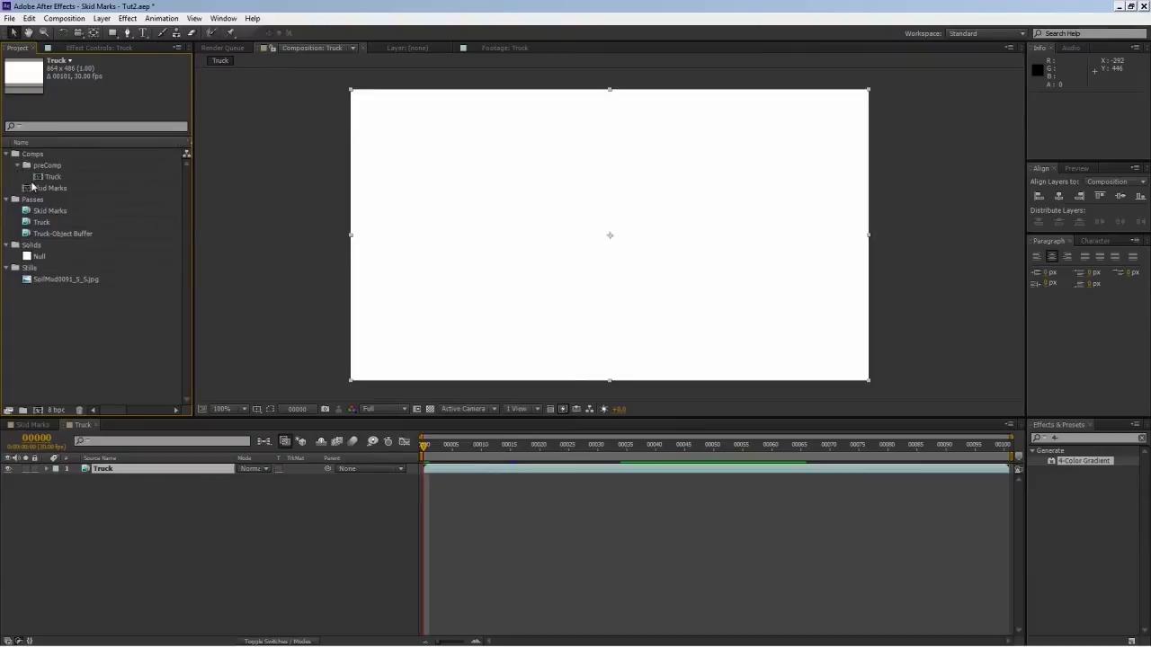
click(54, 176)
Step: Add the Truck-Object Buffer pass above the Truck layer and use it as the Truck layer's luma matte
drag(633, 444, 668, 444)
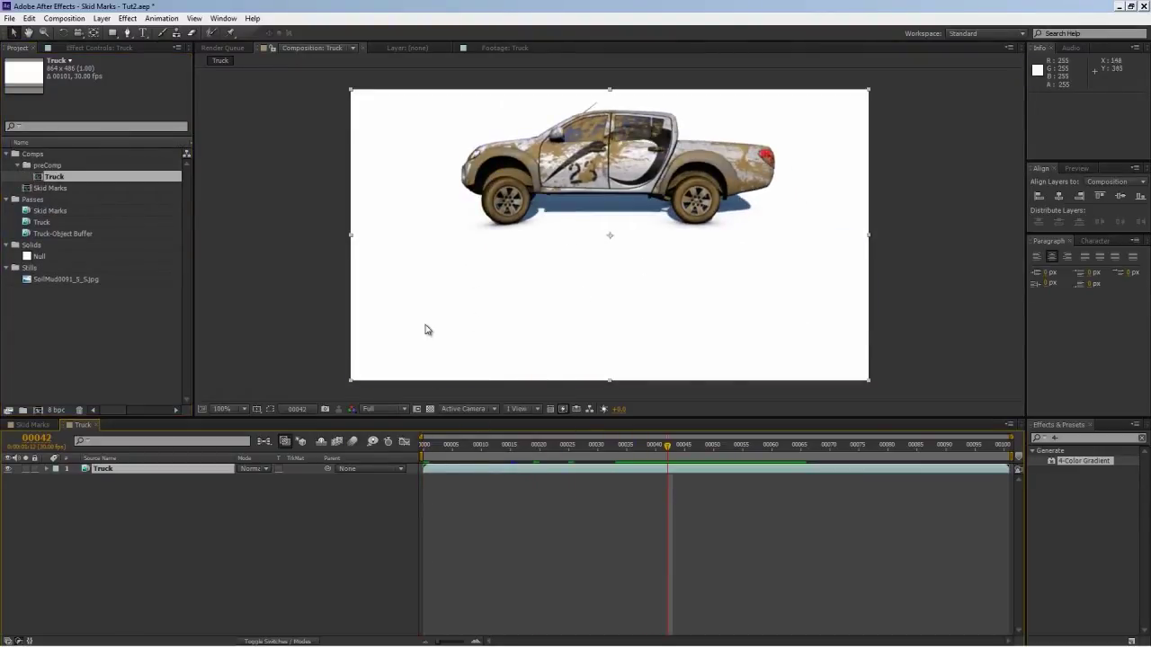
click(70, 236)
drag(70, 239, 158, 470)
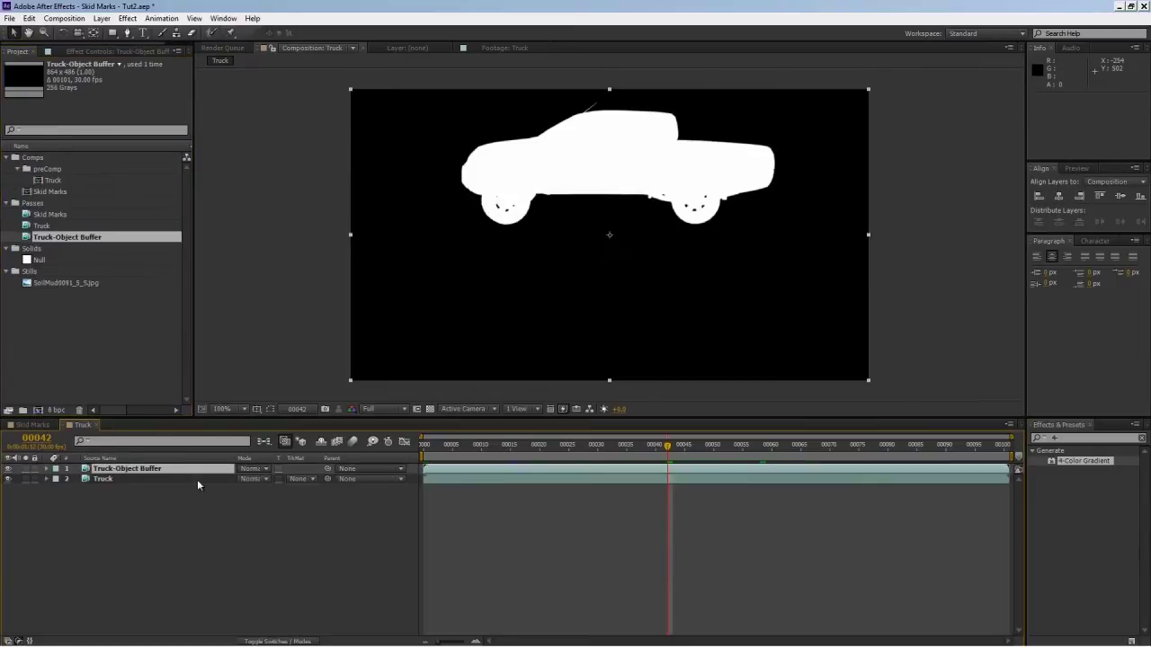
click(301, 478)
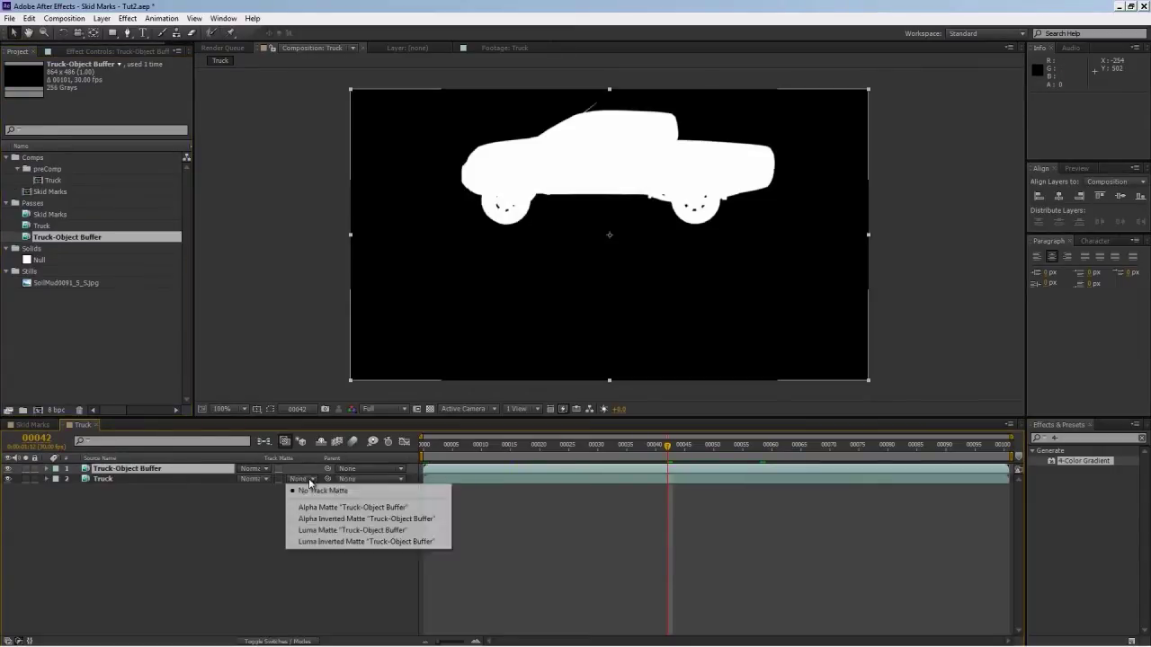
click(355, 534)
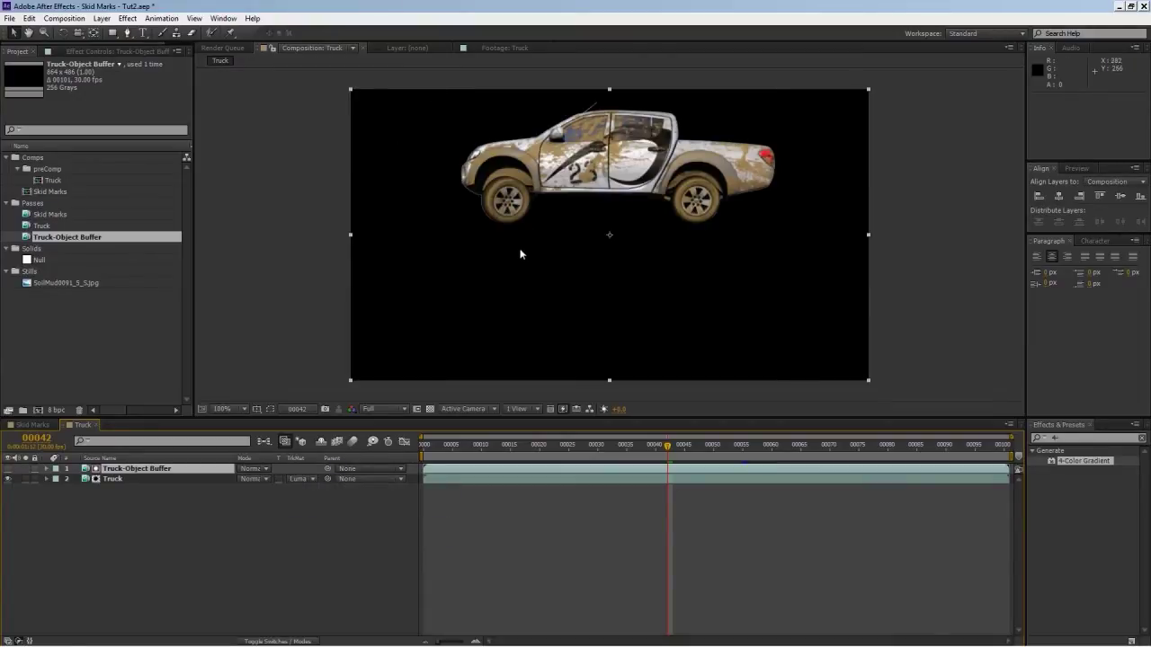
Step: Check the cut-out truck against the transparency grid and at frame 30
click(431, 409)
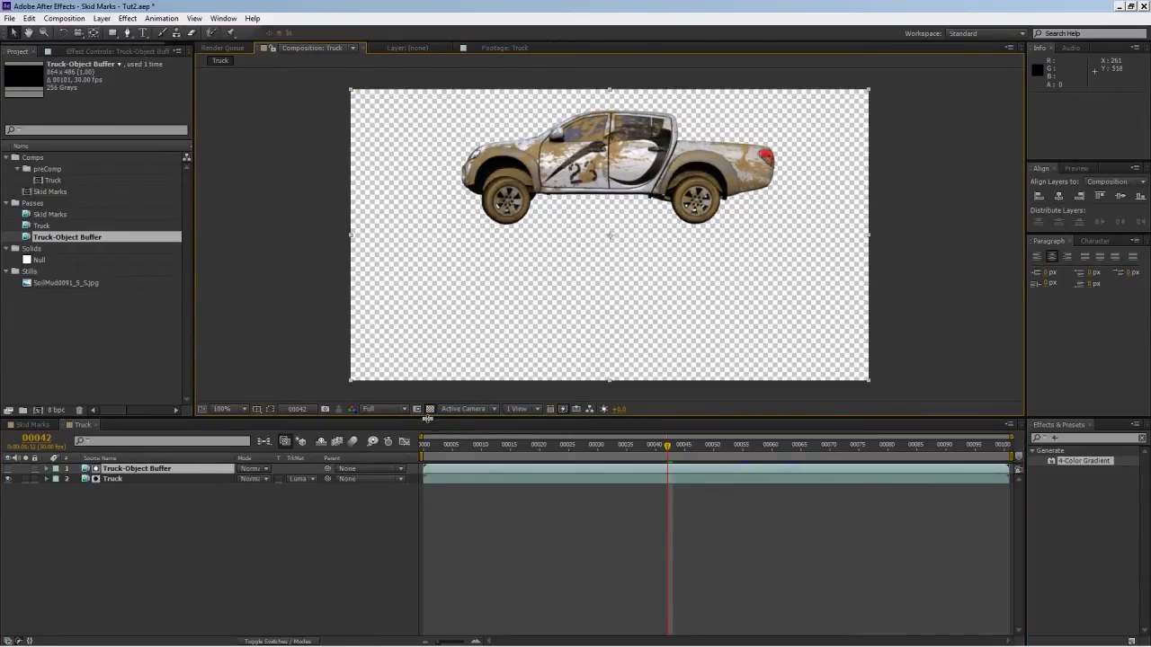
click(430, 409)
drag(666, 459, 598, 459)
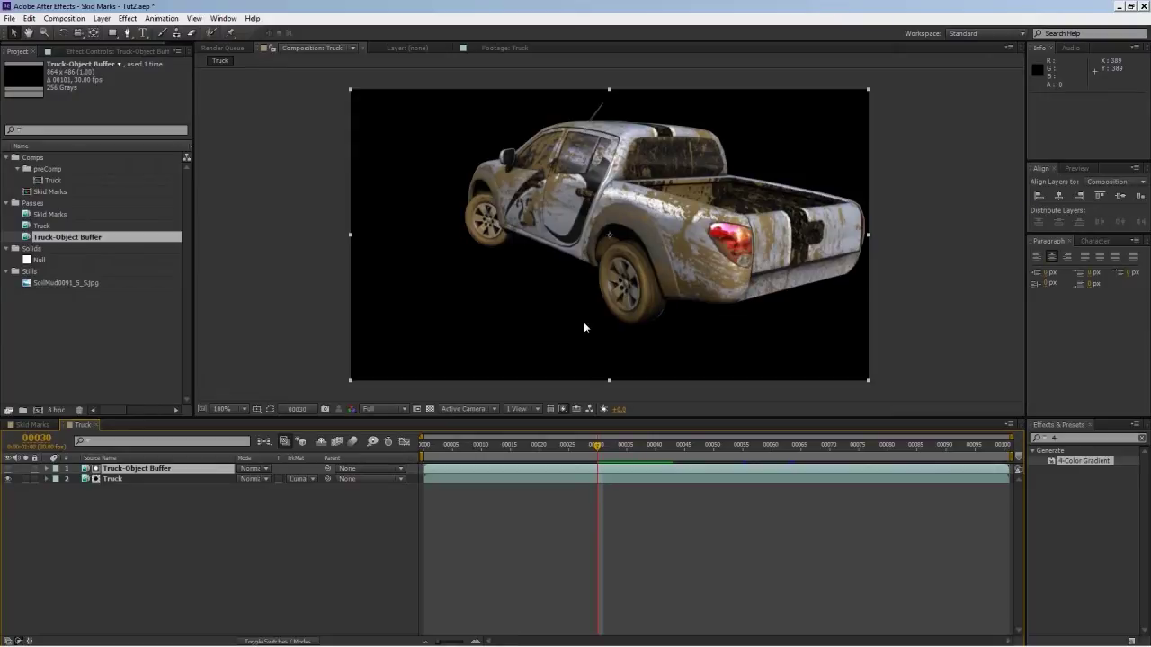
Step: Add the Truck composition to the Skid Marks composition as a layer below the Null
click(34, 425)
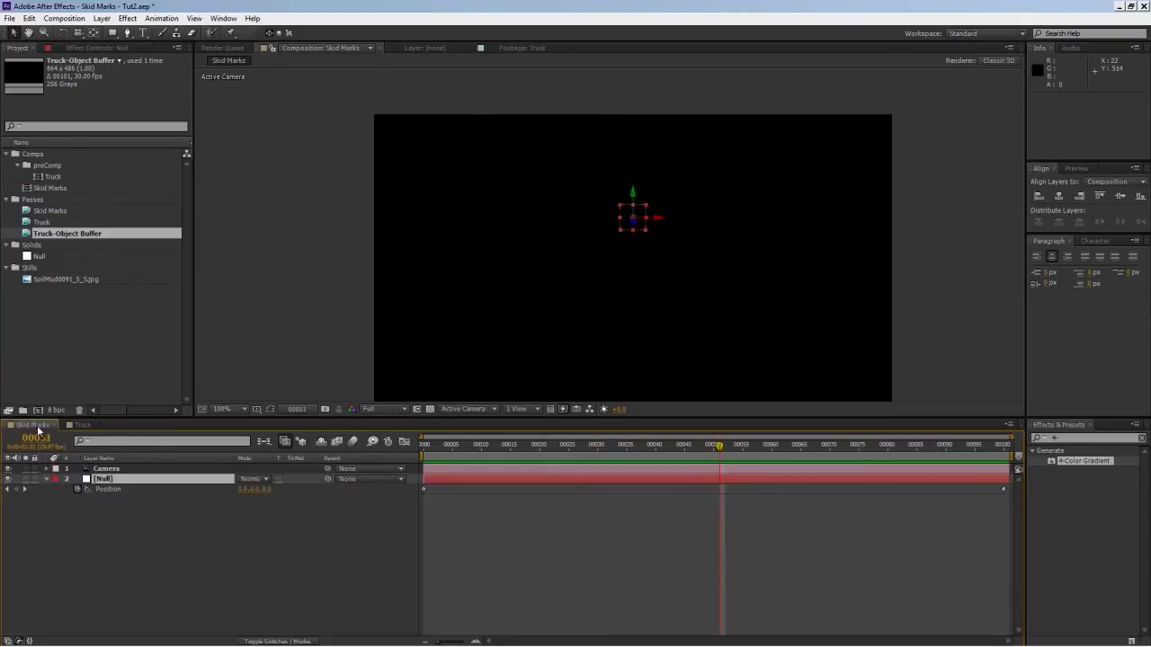
drag(61, 178, 175, 484)
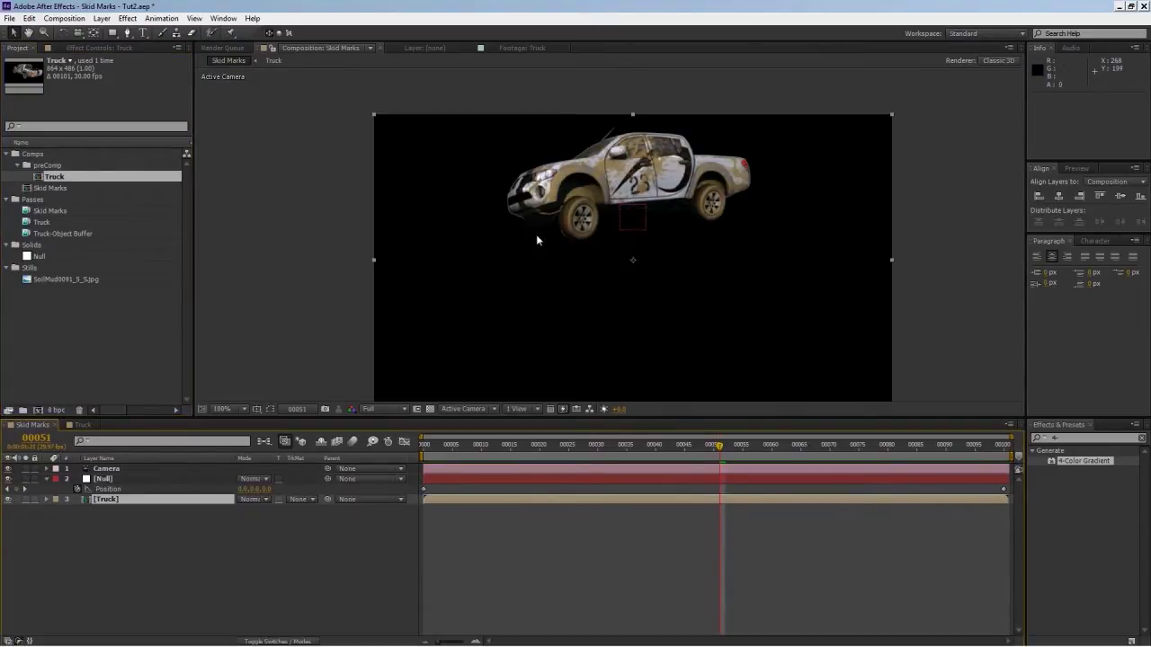
Step: Find the Simple Choker effect and apply it to the Truck layer
click(1067, 438)
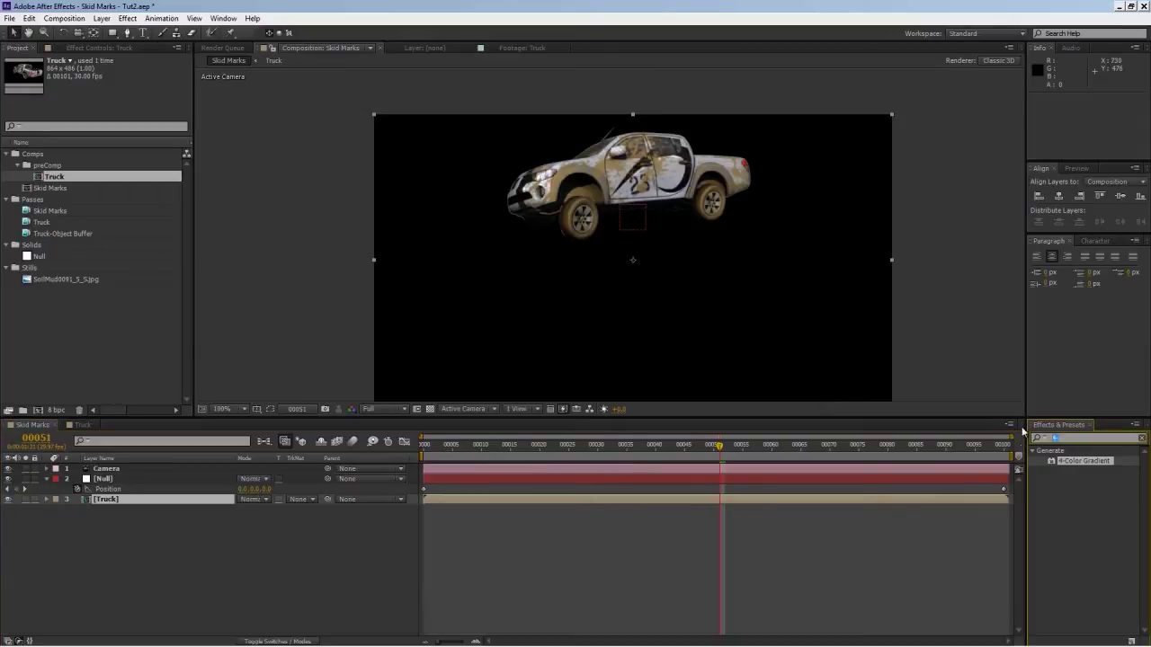
text(simpl)
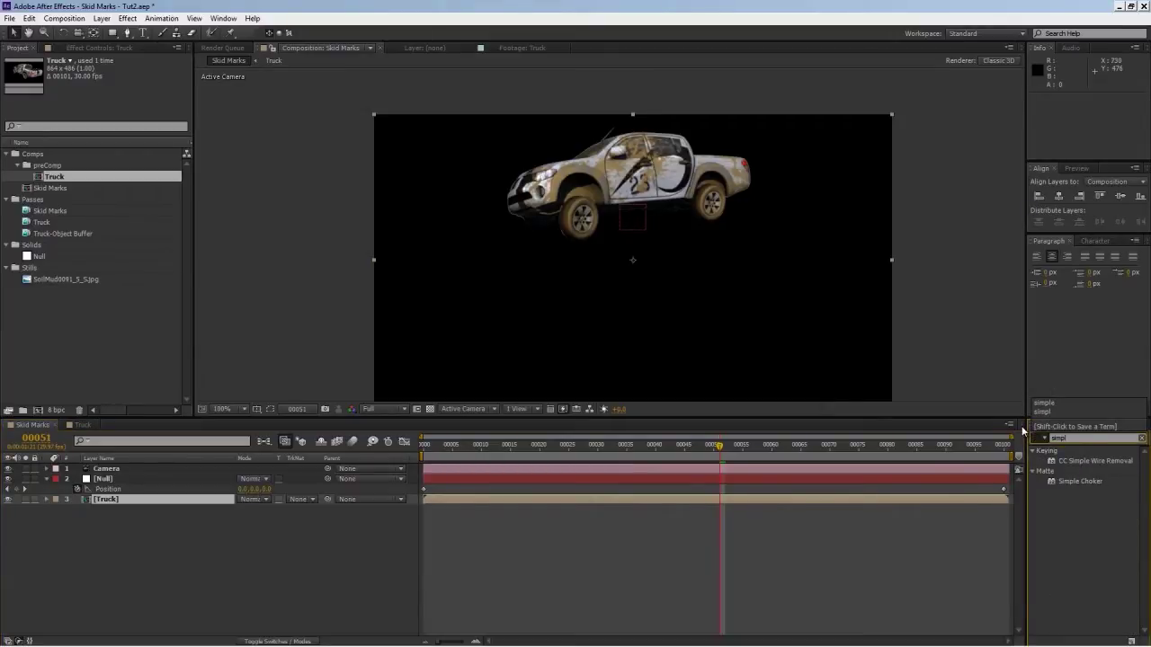
drag(1101, 483, 123, 500)
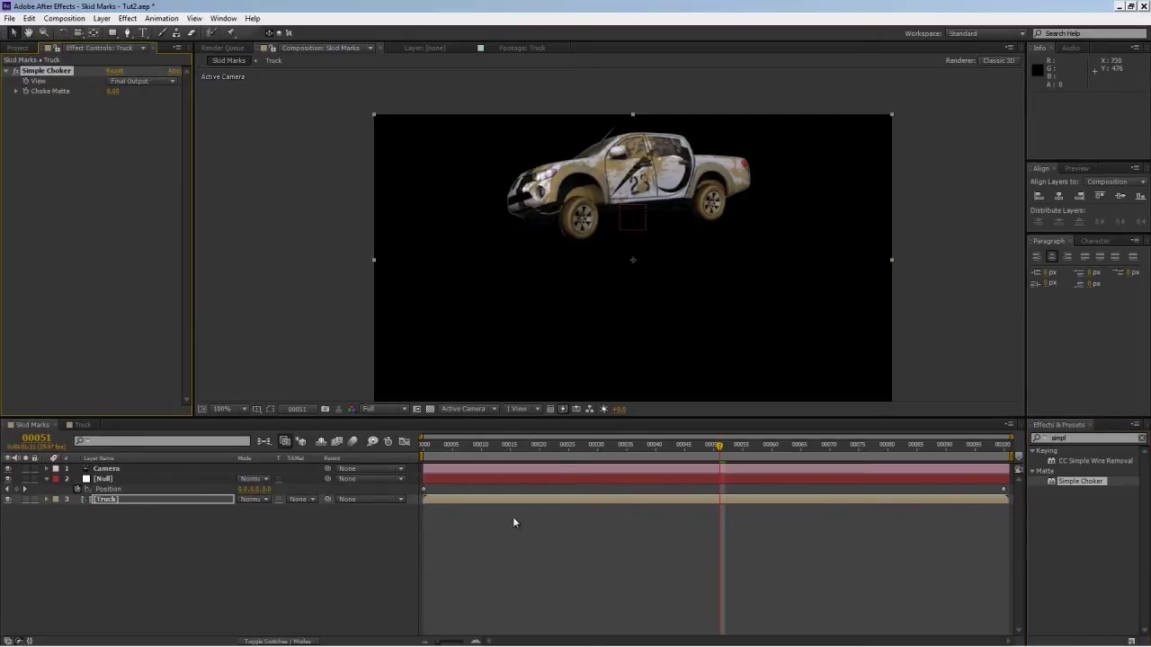
Step: Set the Simple Choker's Choke Matte to 1.5 and check the truck's edges at several frames
drag(656, 456, 626, 463)
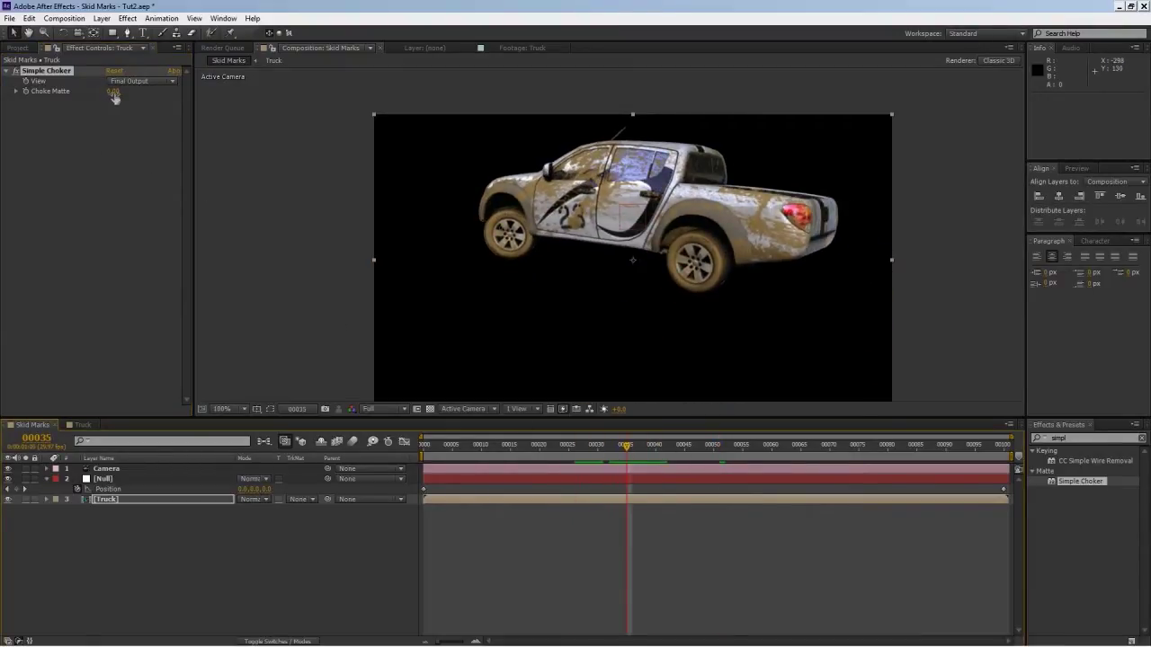
drag(115, 97, 144, 97)
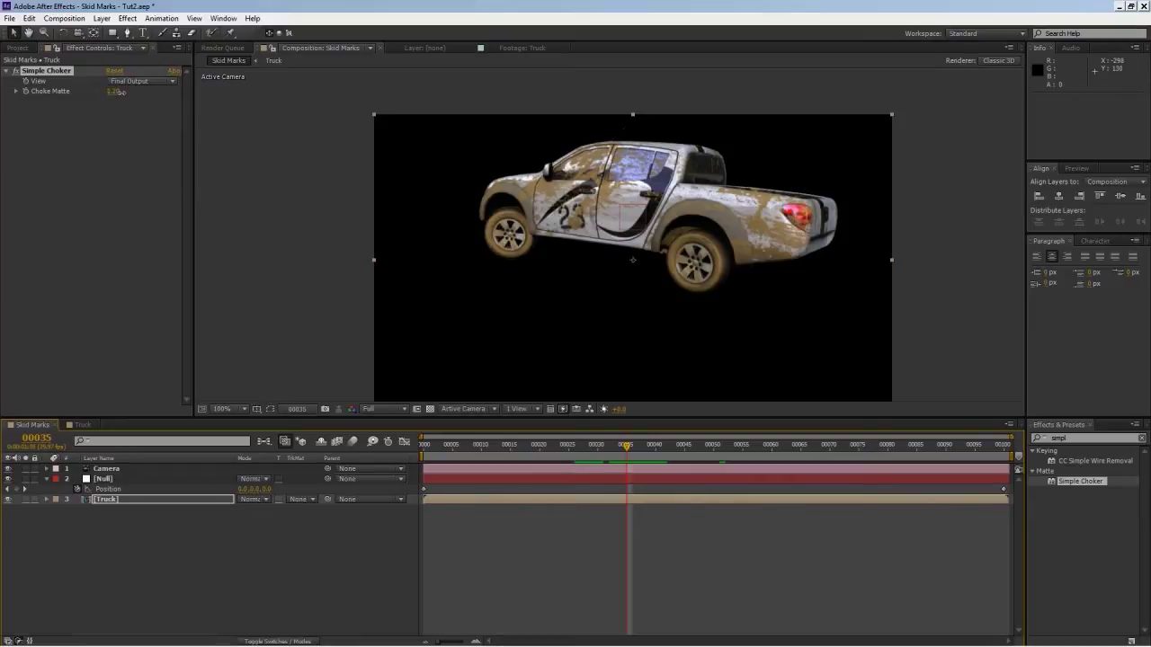
click(115, 91)
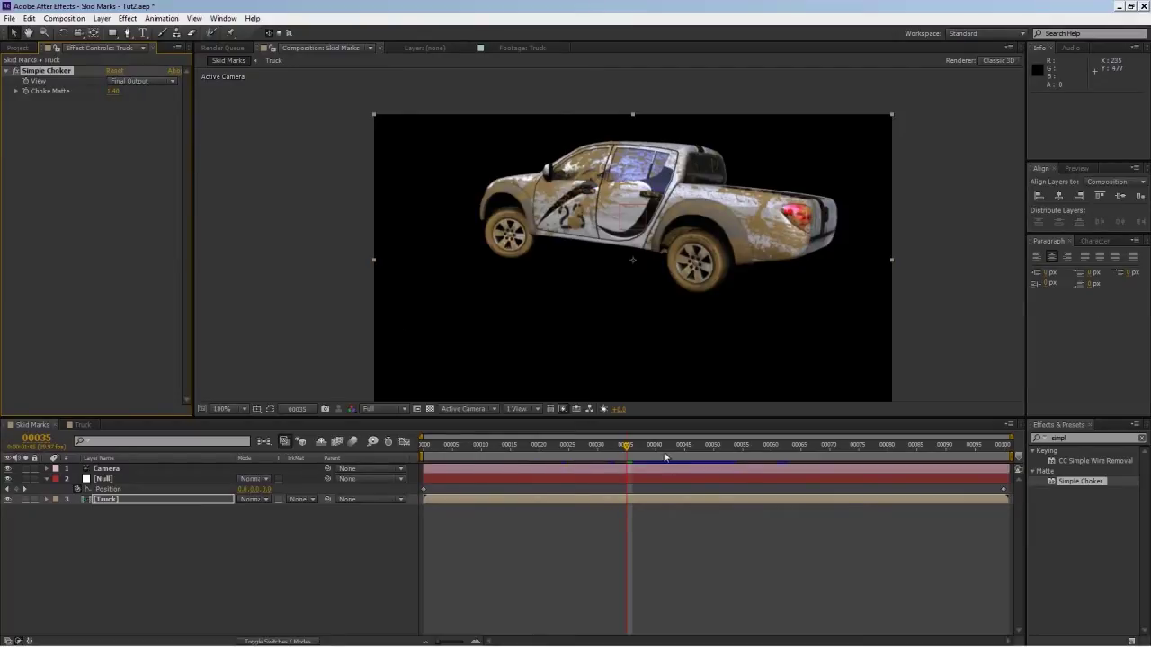
drag(672, 450, 783, 450)
drag(589, 459, 702, 466)
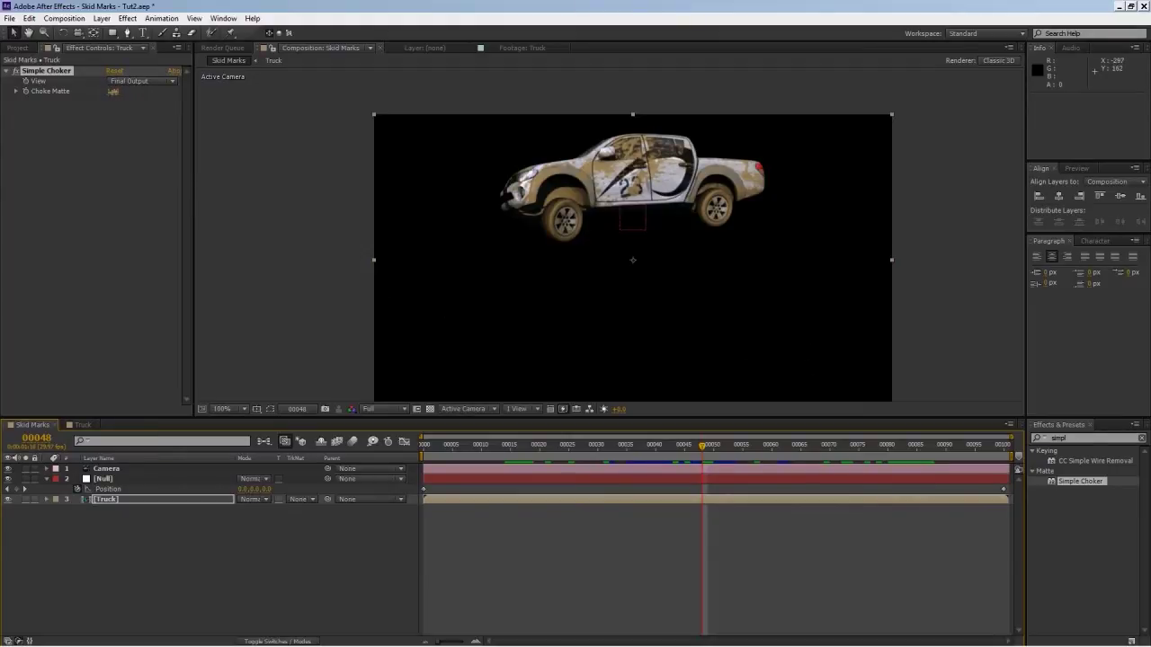
click(113, 92)
text(1.5)
key(Return)
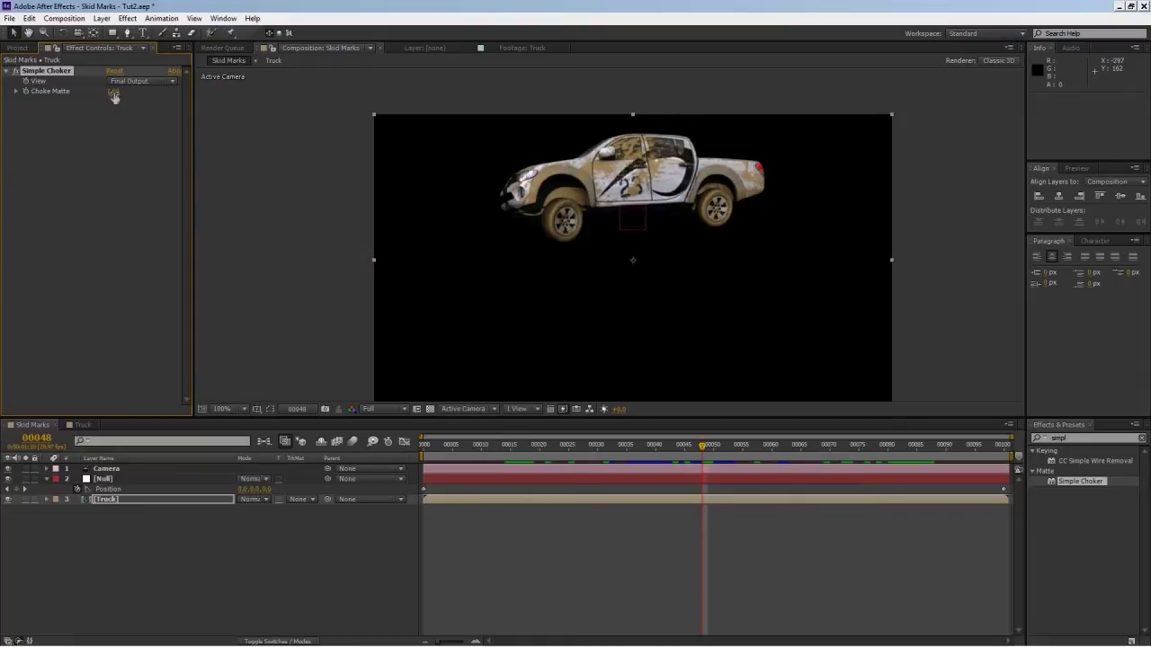
click(118, 239)
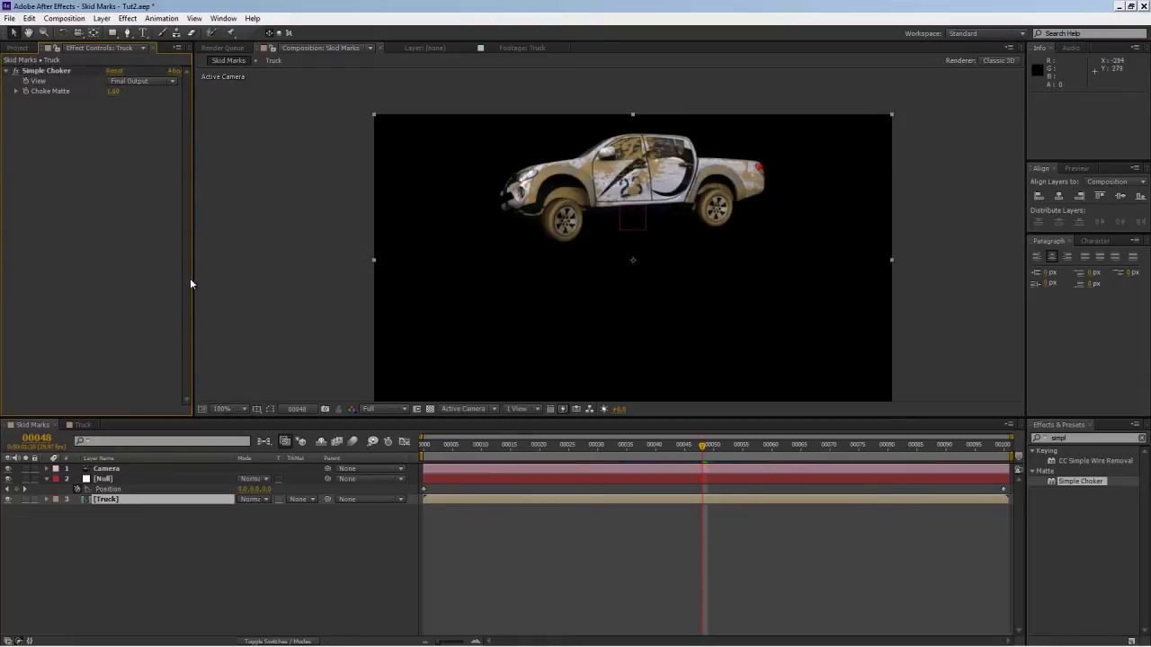
click(496, 455)
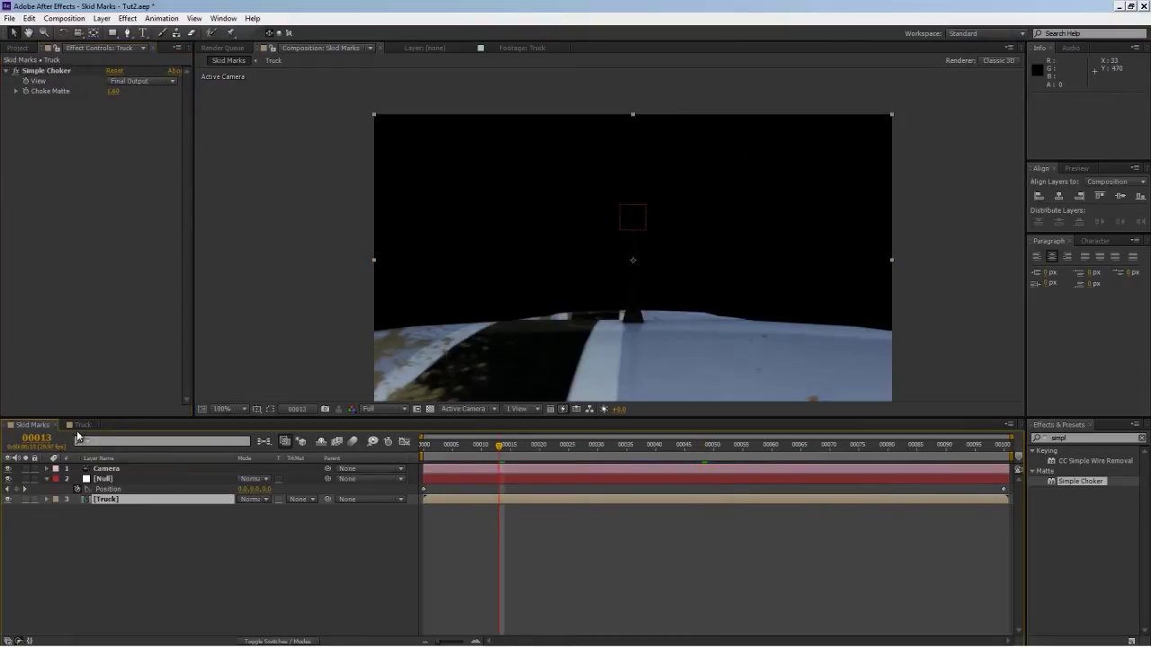
click(122, 513)
drag(518, 452, 652, 449)
Step: Add the Skid Marks pass to the composition below the Truck layer and check it at frame 45
click(17, 48)
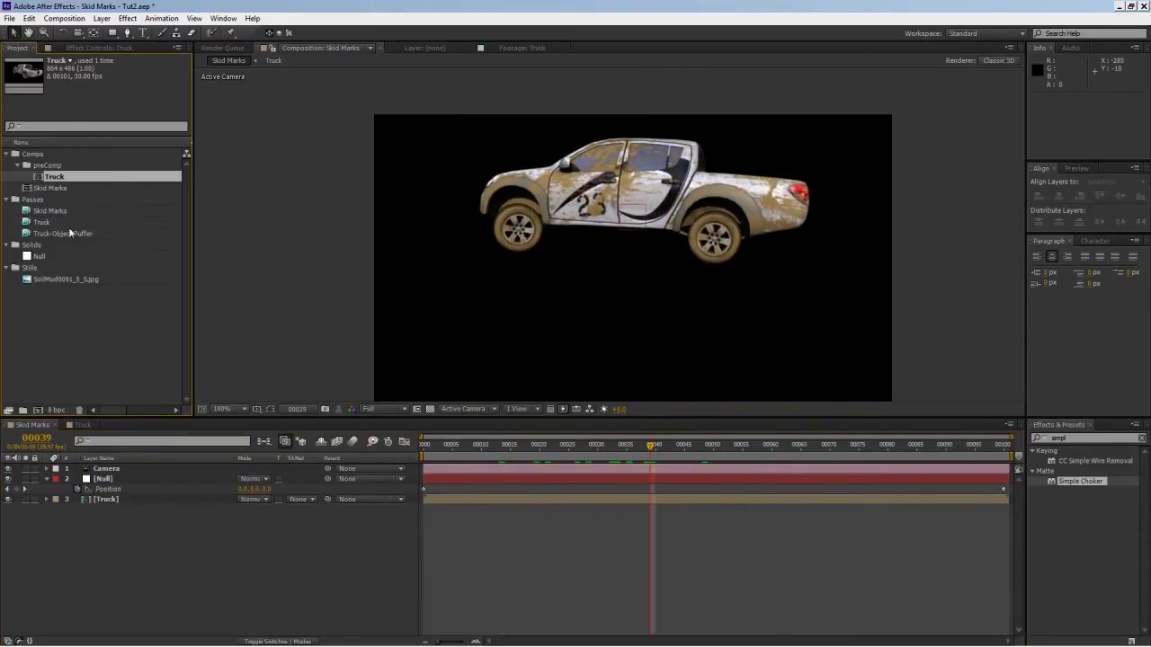
drag(49, 212, 115, 510)
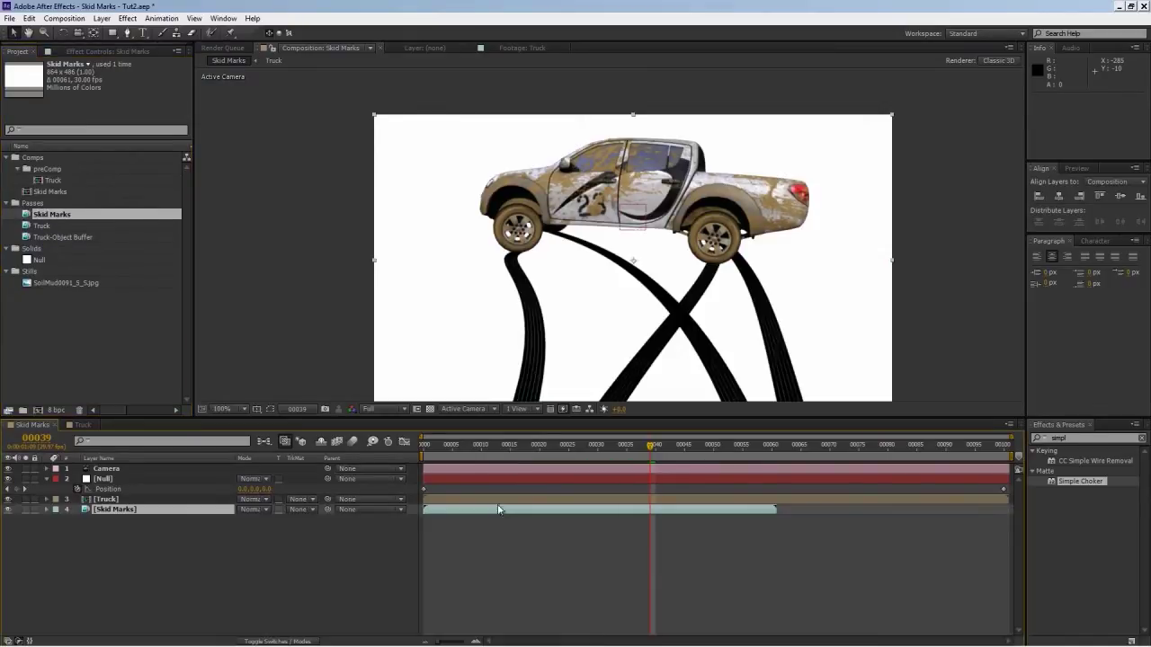
drag(650, 445, 685, 463)
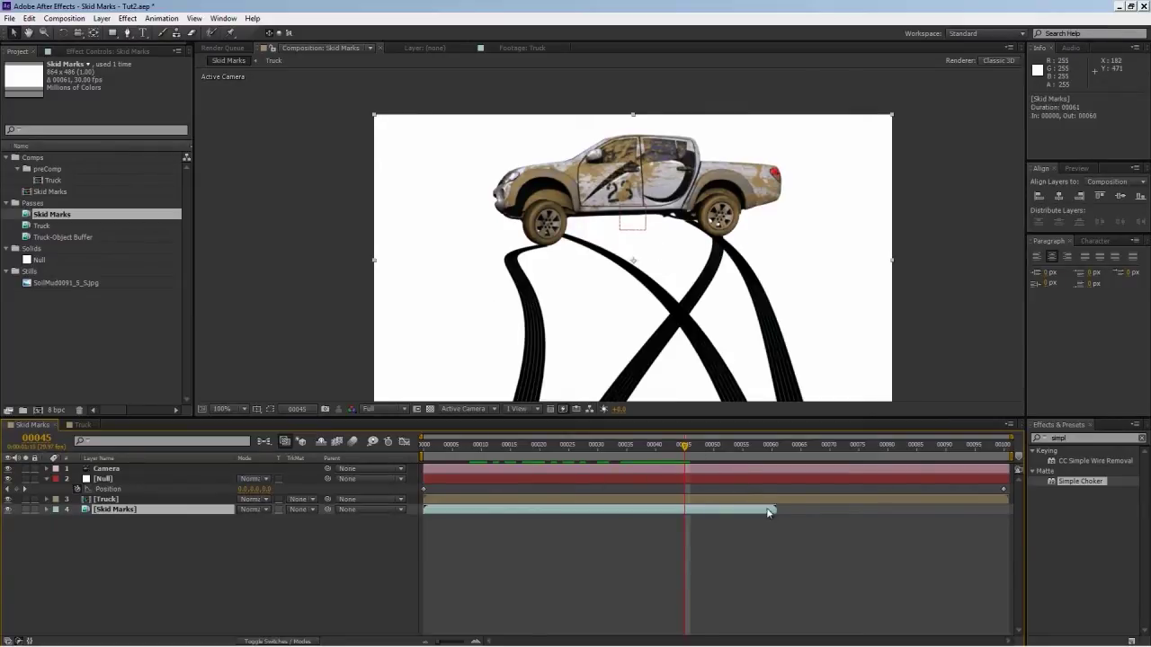
Step: Examine where the Skid Marks layer ends compared with the end of the composition, finishing on frame 60
click(742, 455)
click(775, 454)
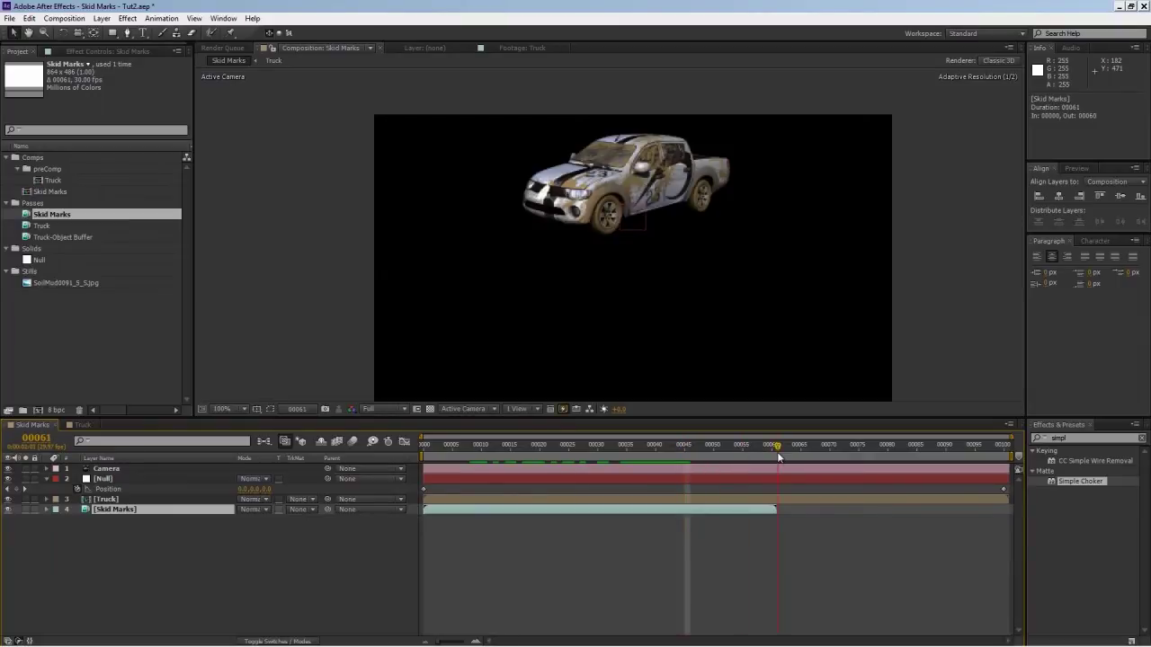
drag(774, 458, 754, 459)
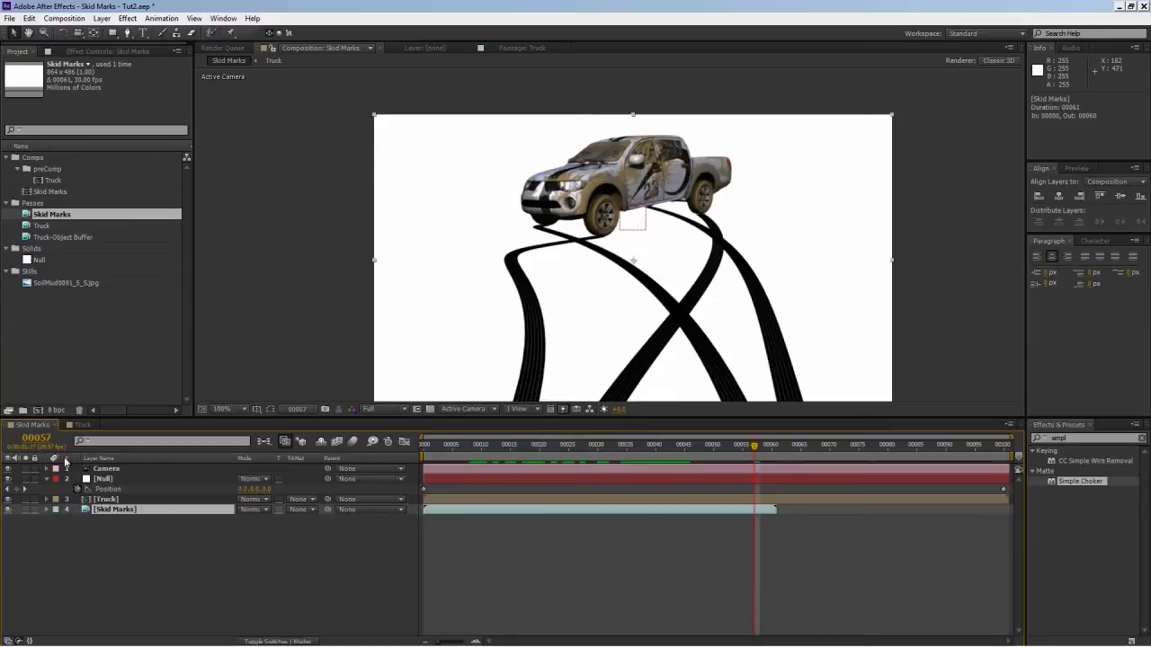
ctrl+click(40, 444)
ctrl+click(40, 443)
drag(766, 448, 1021, 457)
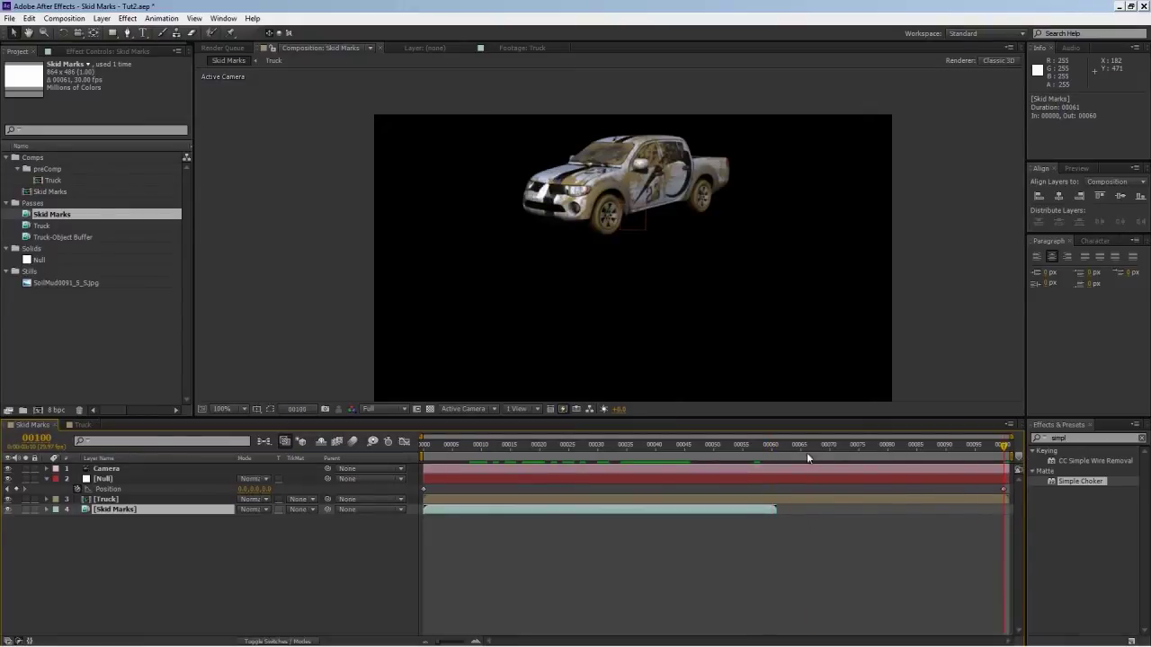
click(774, 454)
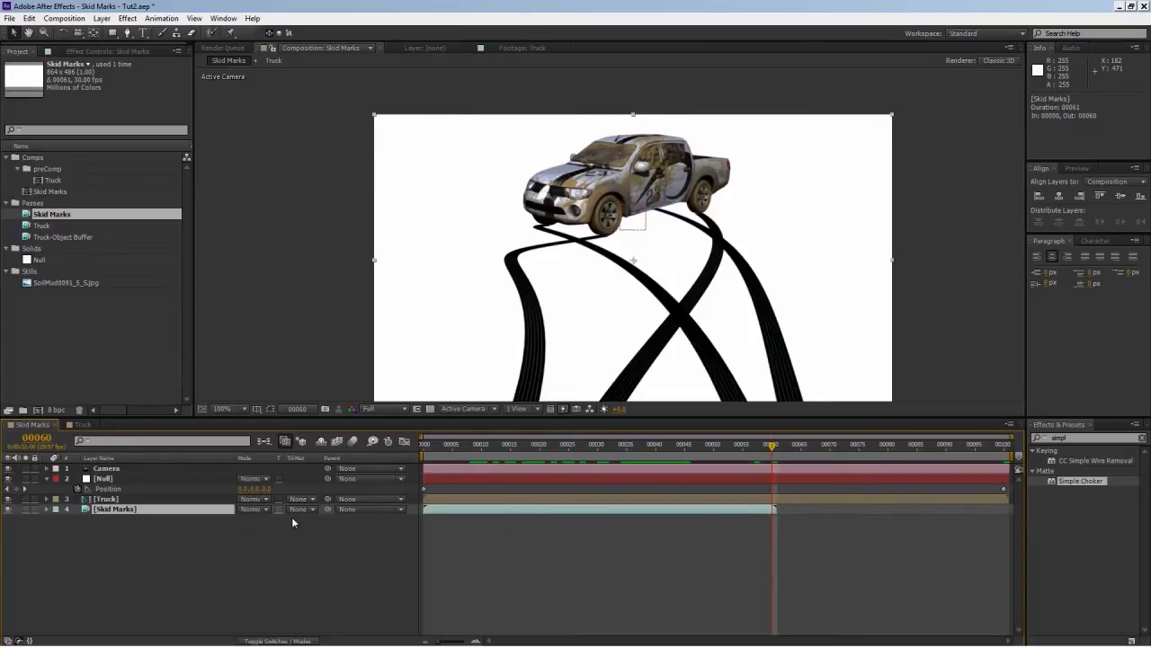
Step: Enable time remapping on the Skid Marks layer and extend it to the composition's end at frame 100
key(ctrl+alt+t)
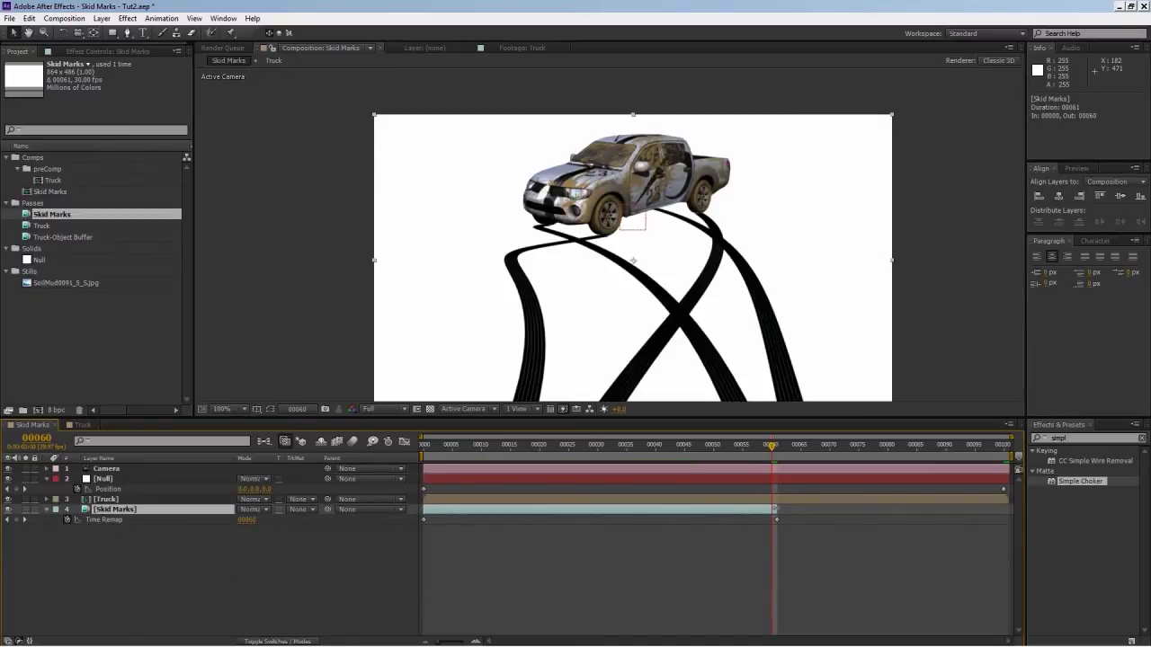
drag(776, 509, 1001, 523)
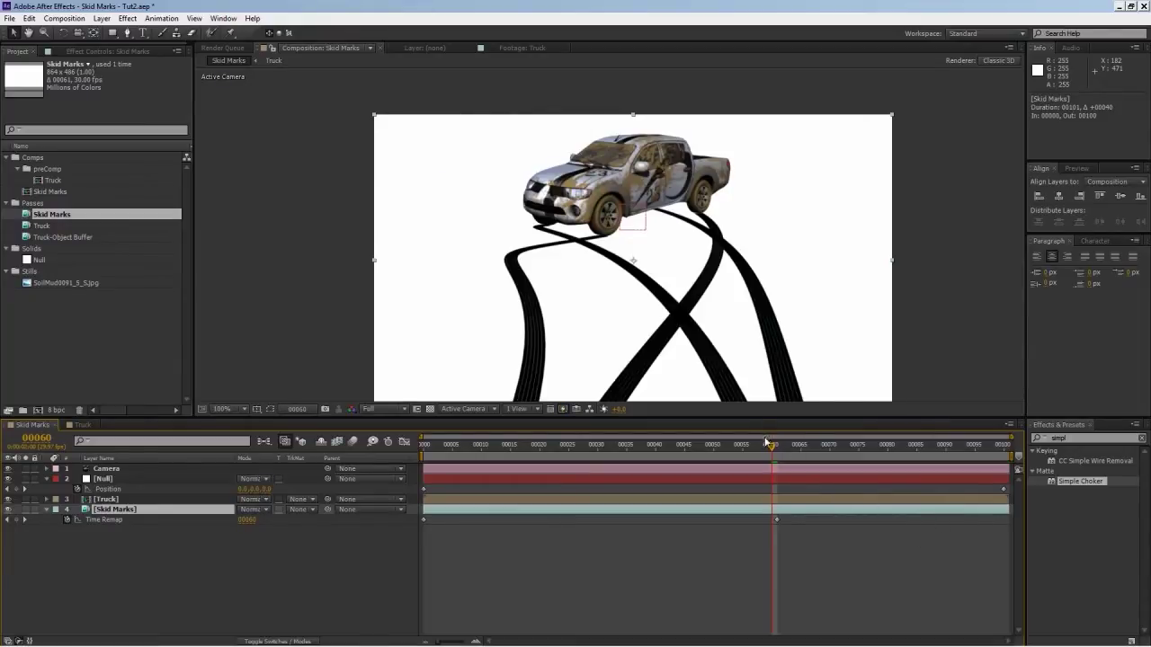
drag(773, 441, 866, 453)
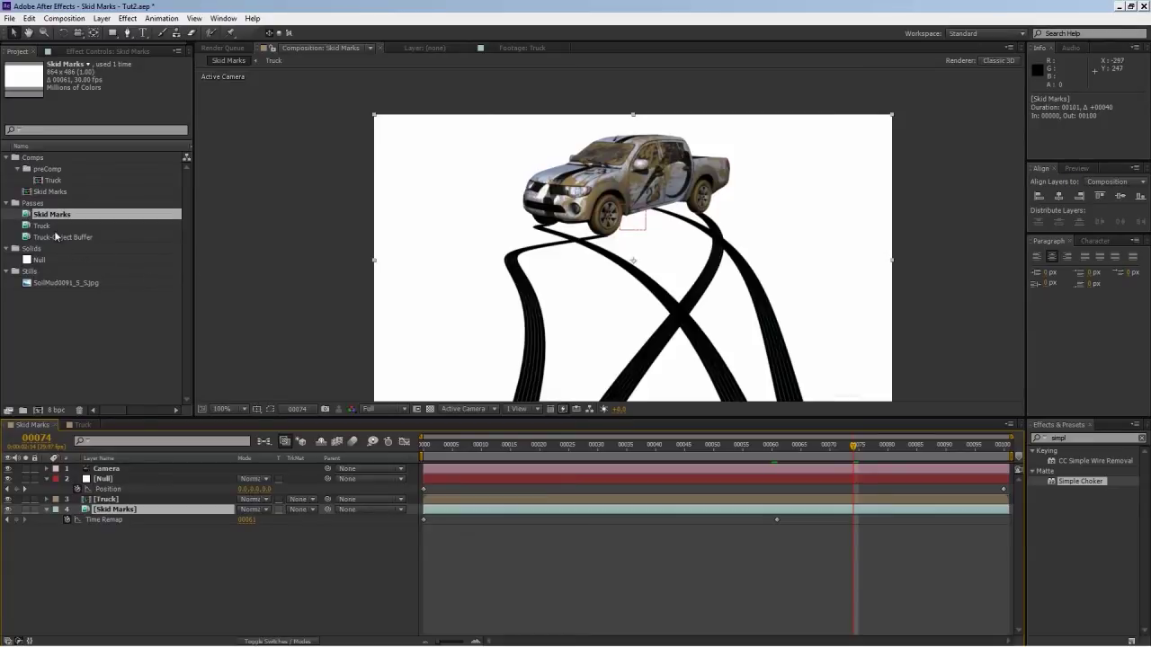
Step: Add the original Truck pass between the Truck composition and Skid Marks layers and set its blending mode to Multiply
drag(45, 227, 117, 509)
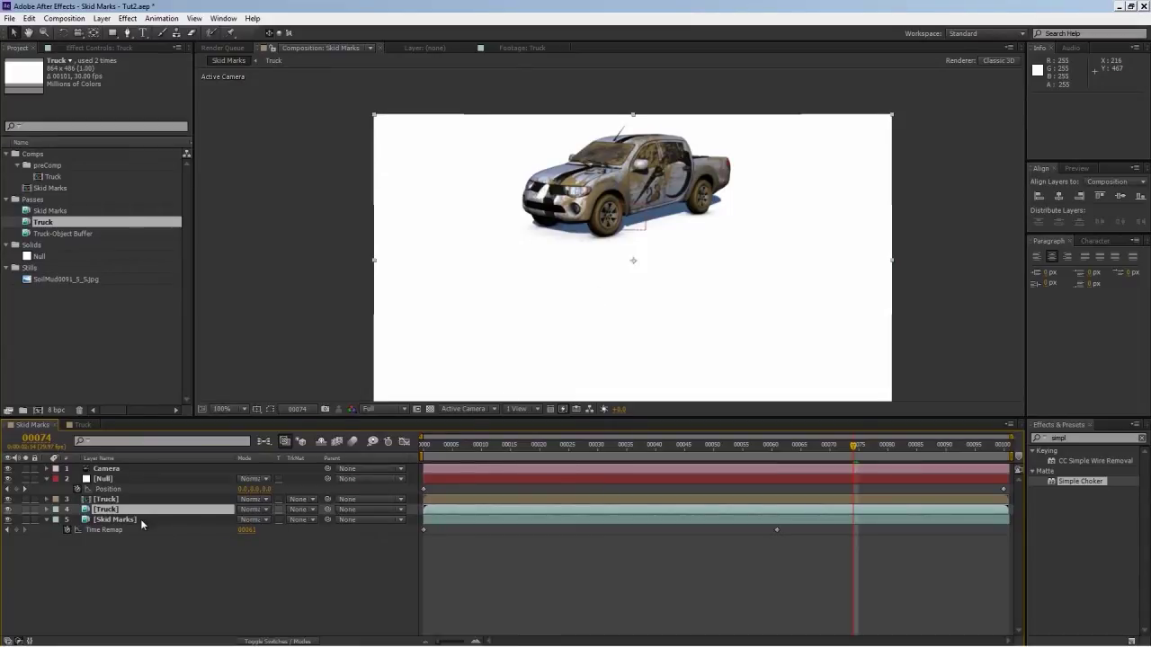
click(259, 518)
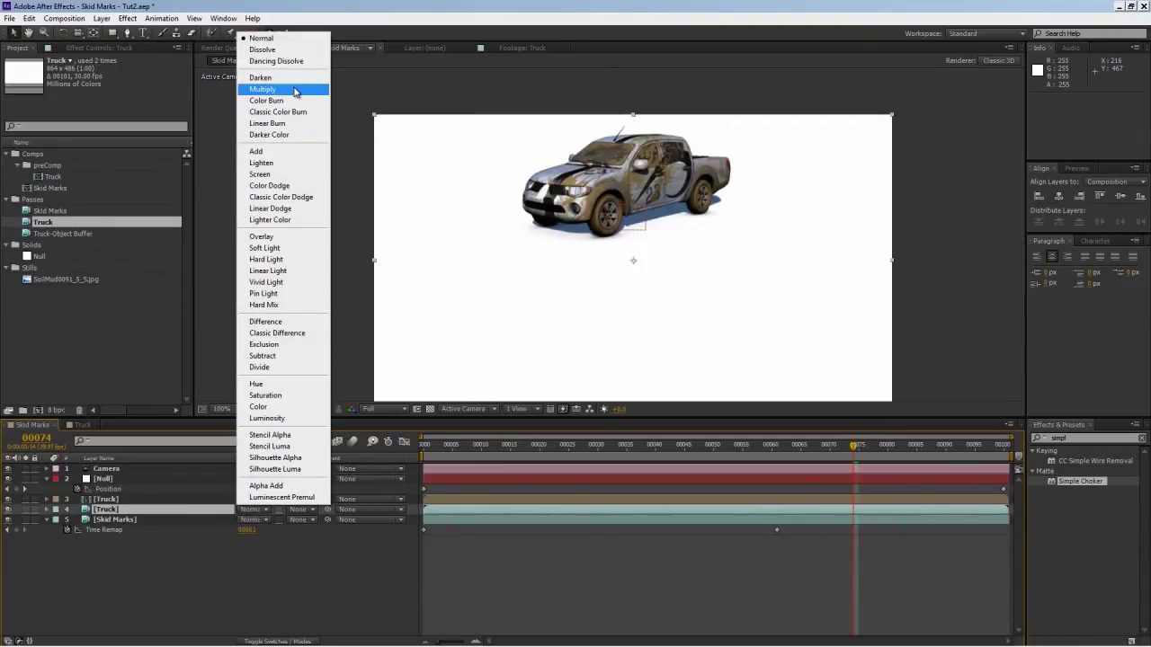
click(263, 89)
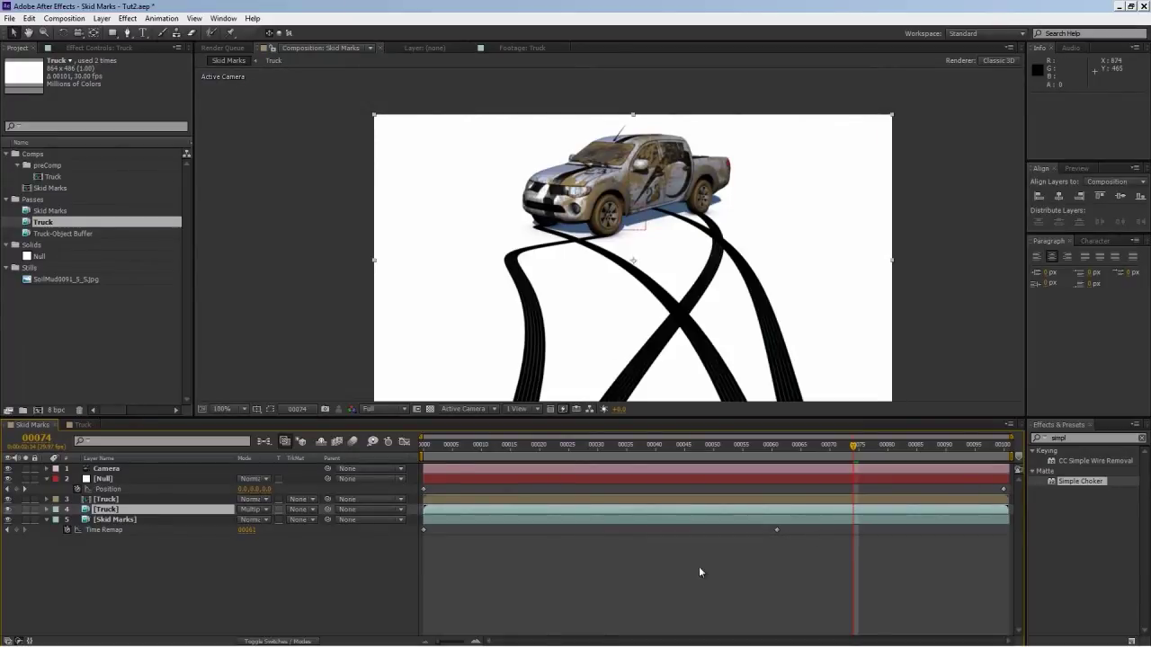
Step: Create a white solid at composition size and place it below all the other layers
click(354, 595)
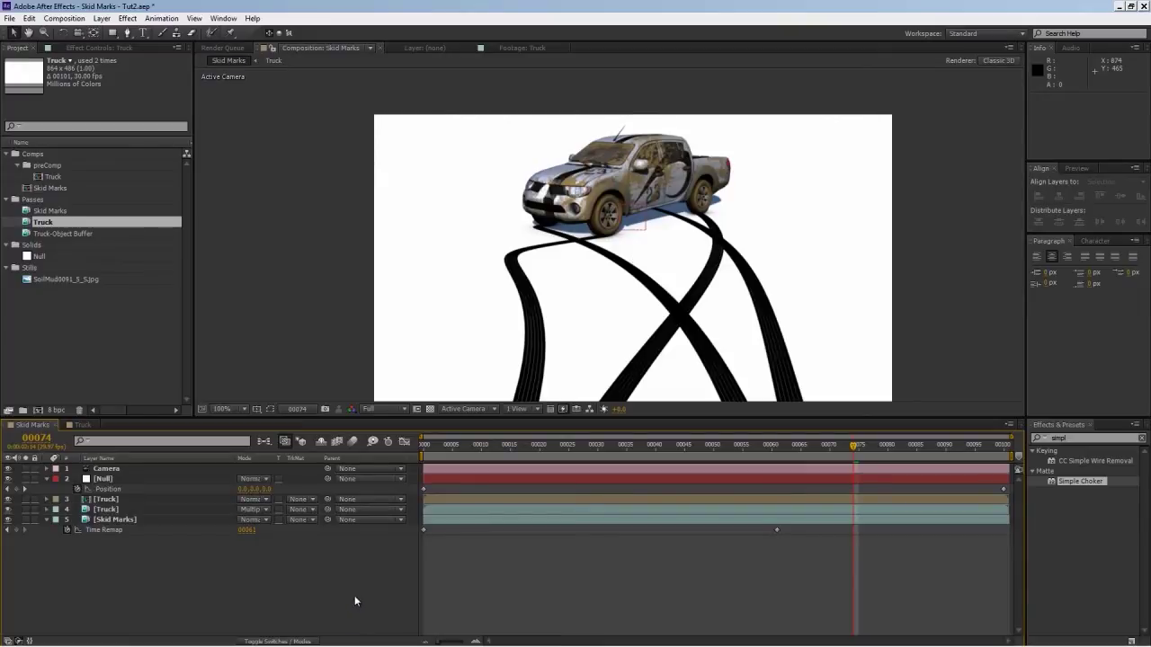
key(ctrl+y)
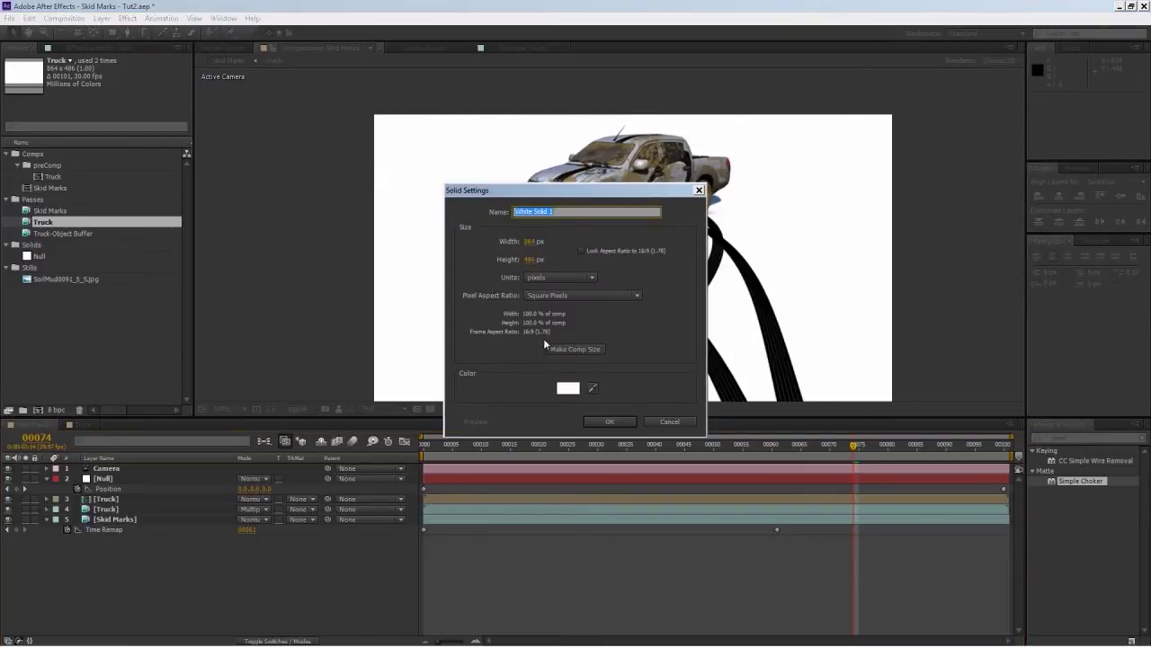
click(580, 350)
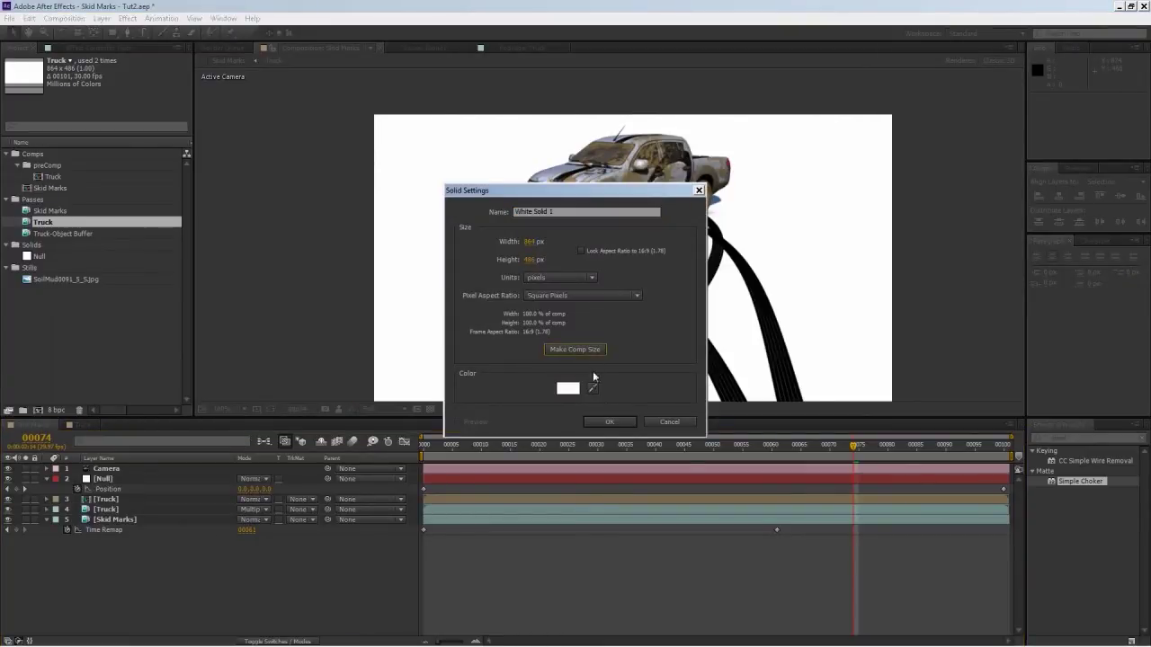
click(609, 423)
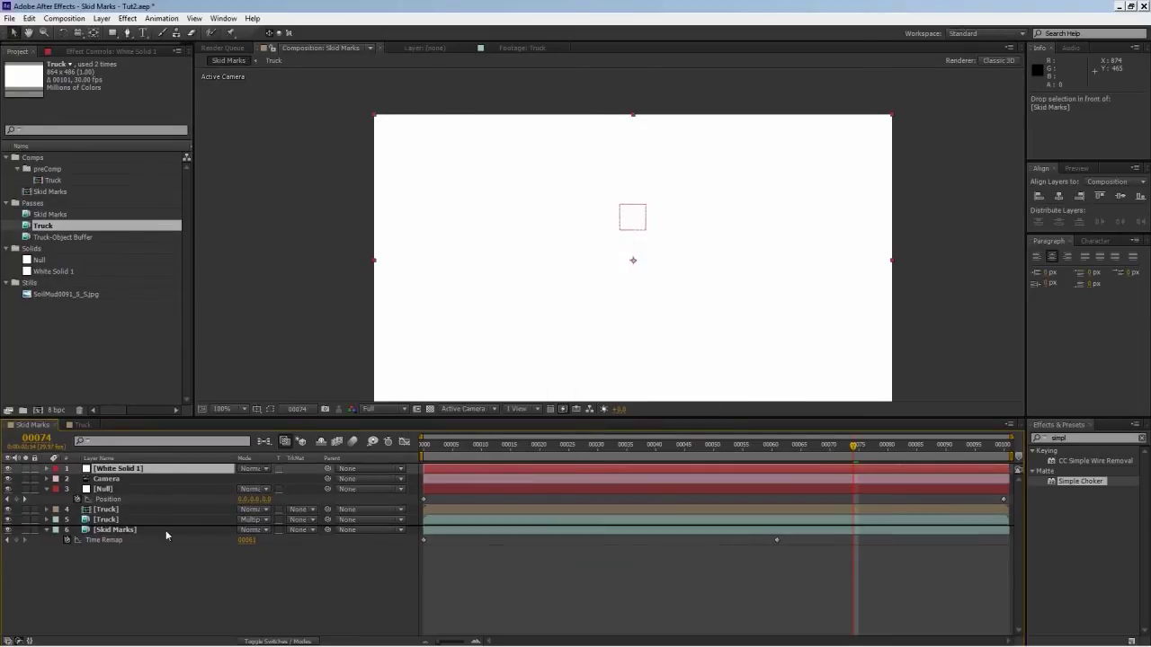
key(ctrl+shift+bracketleft)
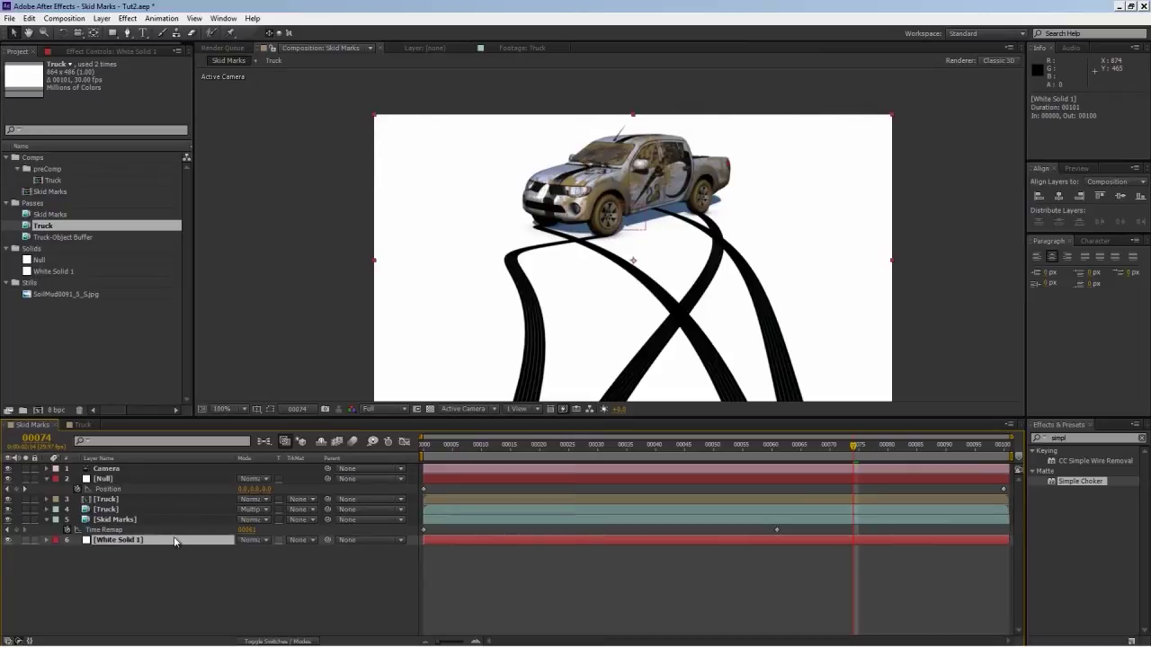
Step: Rename the white solid layer as BG
key(Return)
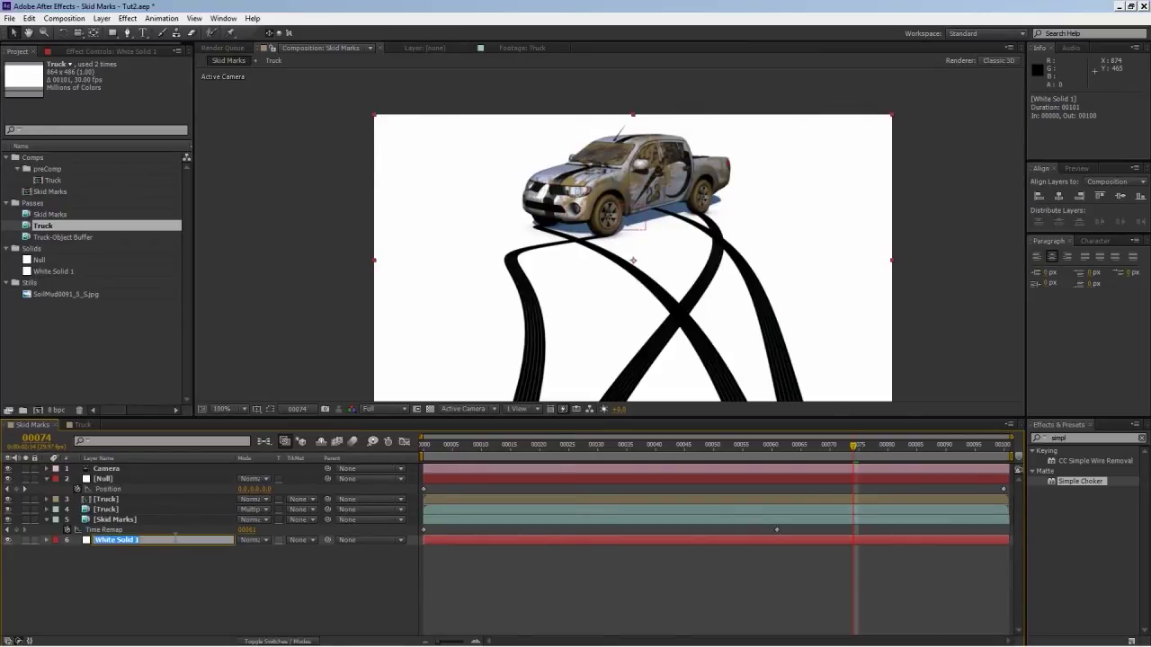
text(BG)
key(Return)
click(261, 589)
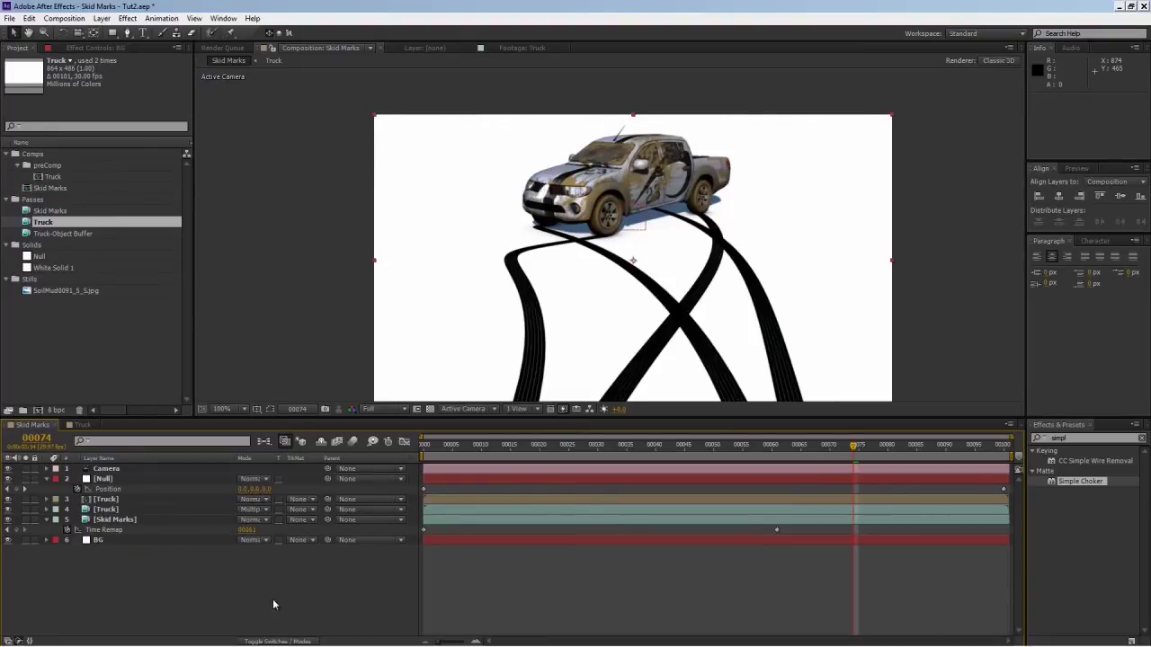
Step: Solo the BG layer and apply the Ramp effect to it
click(108, 543)
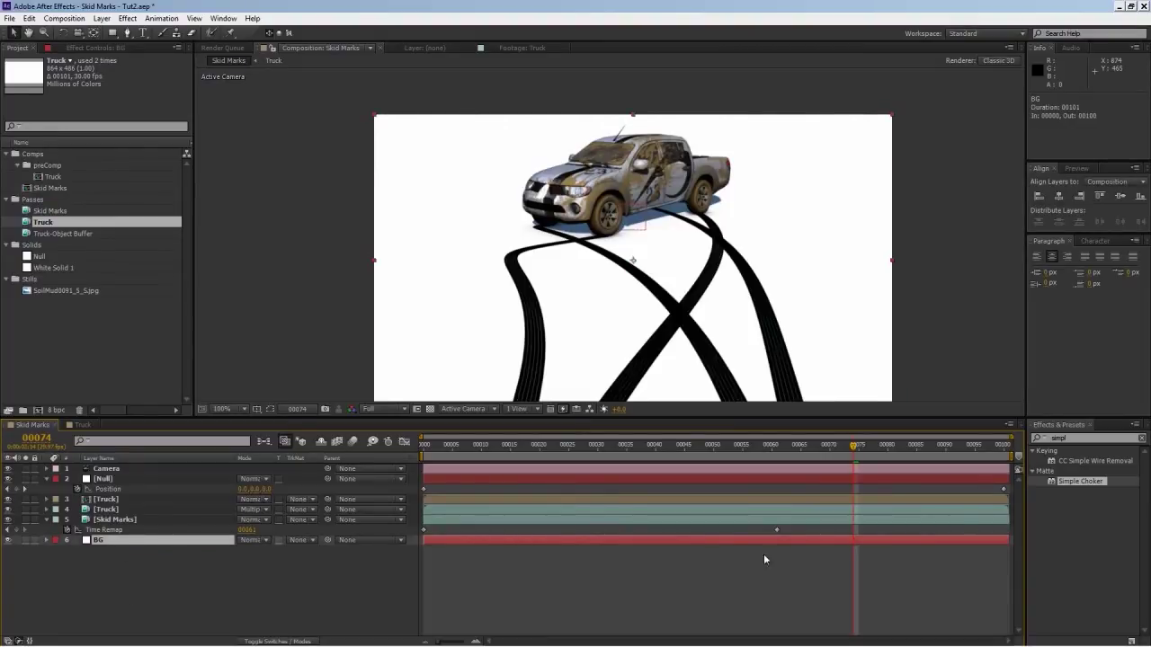
click(26, 541)
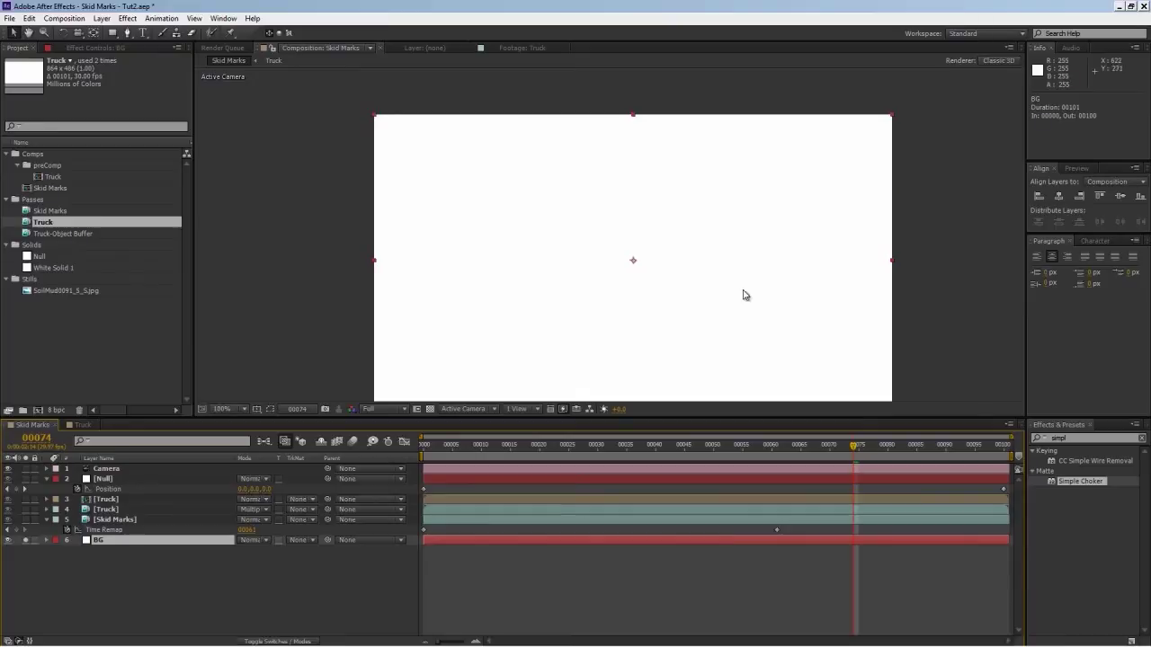
drag(747, 295, 736, 270)
click(1055, 438)
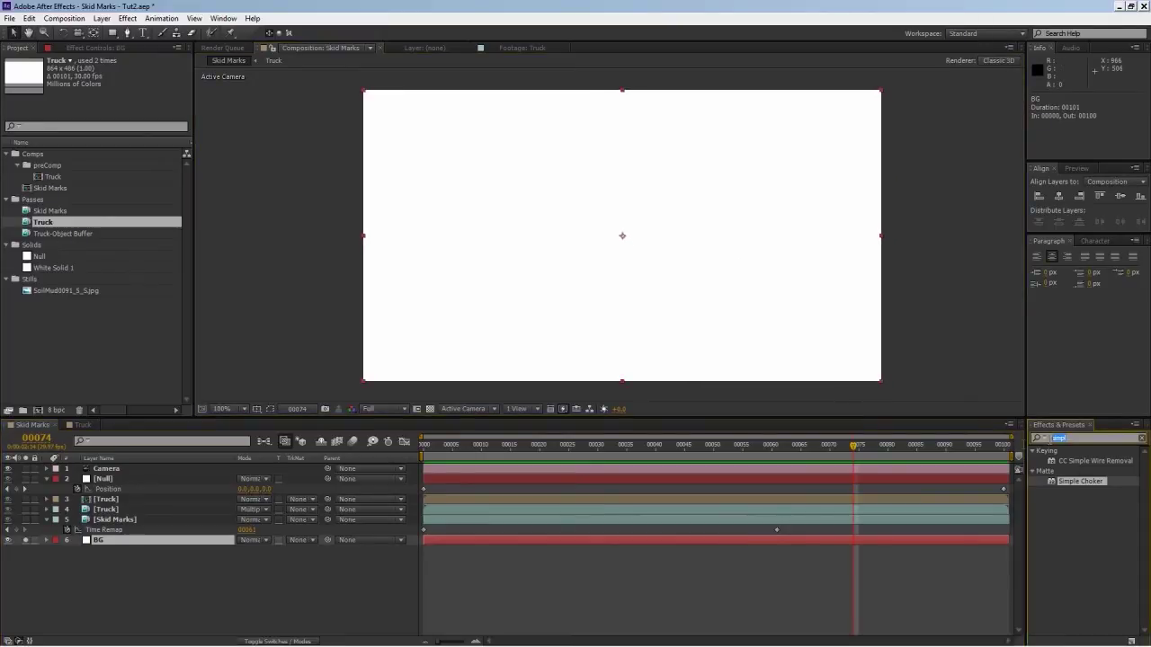
text(ramp)
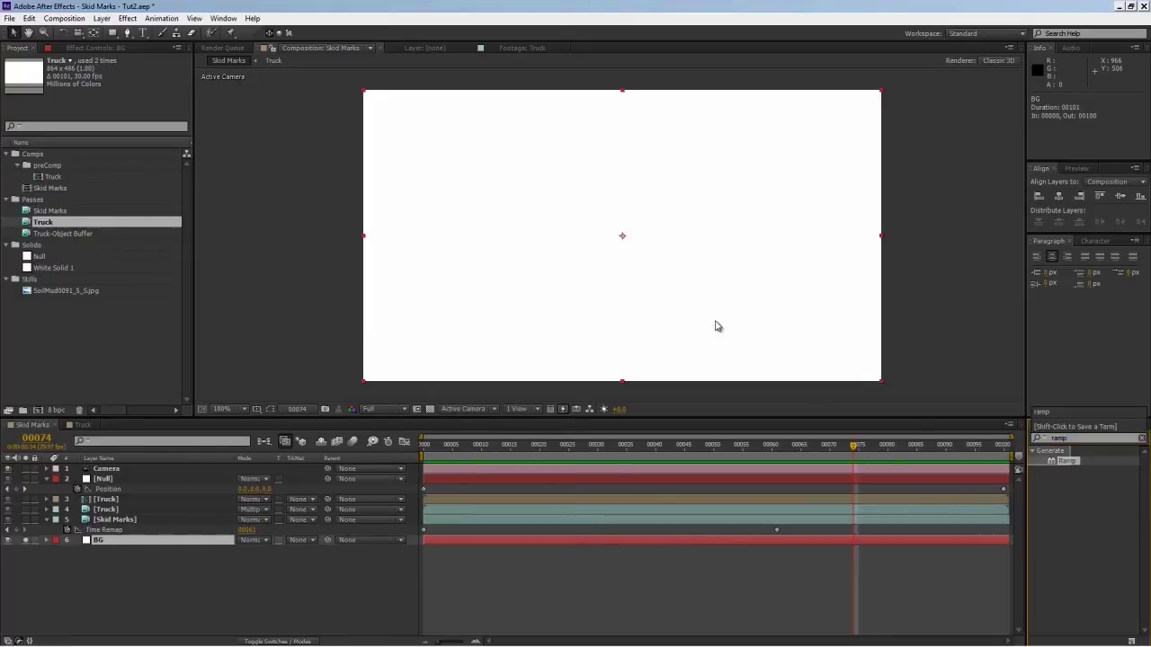
click(1070, 461)
drag(1069, 462, 764, 284)
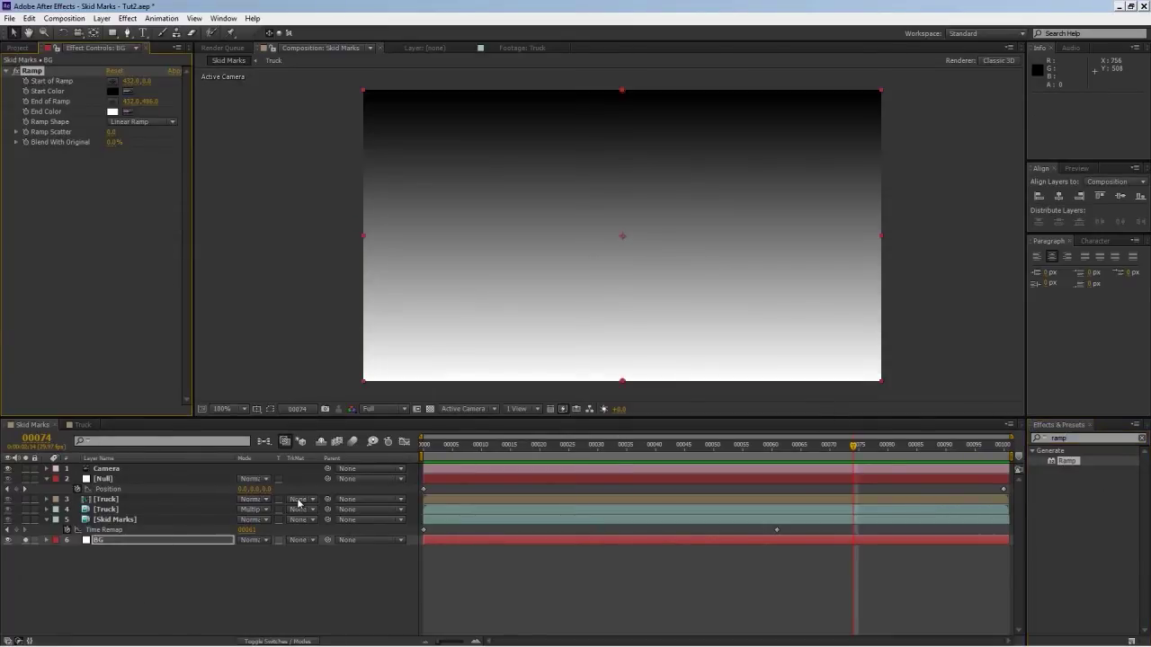
Step: Set the BG ramp's shape to Radial Ramp and centre its start point at 432, 243
click(161, 124)
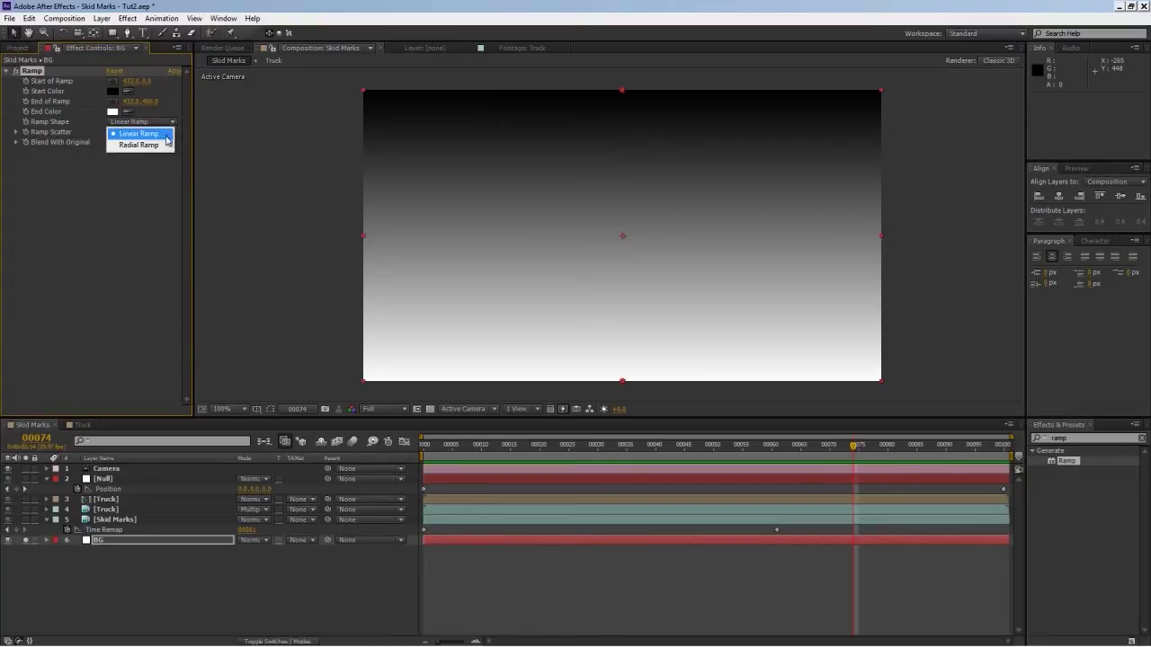
click(139, 145)
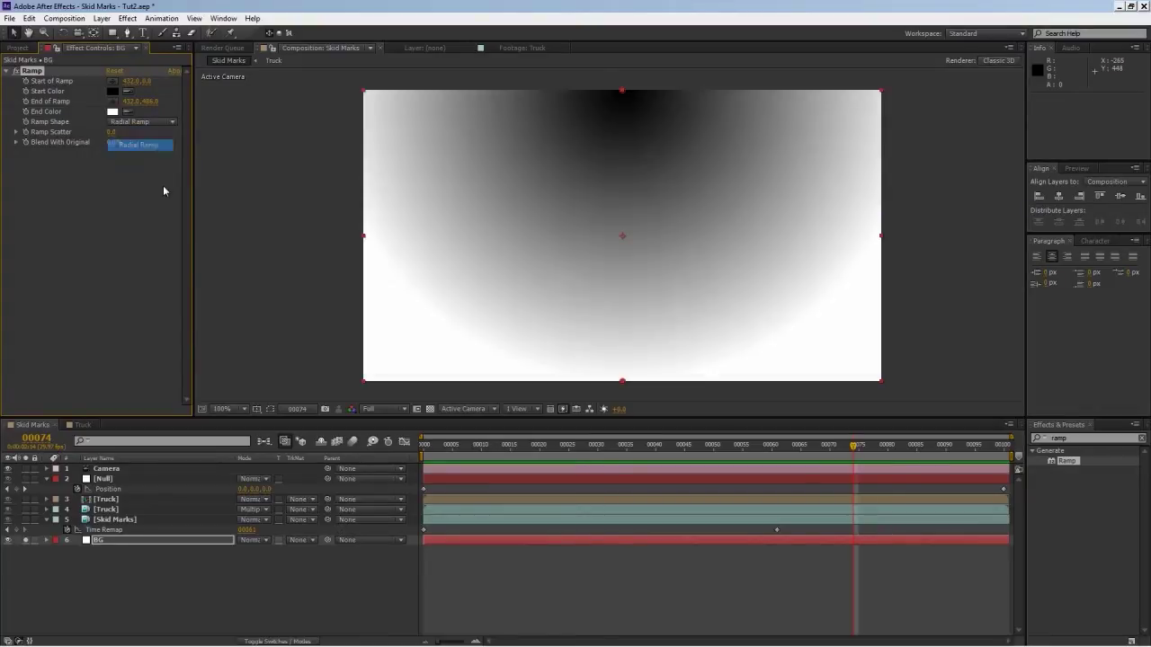
drag(148, 84, 259, 117)
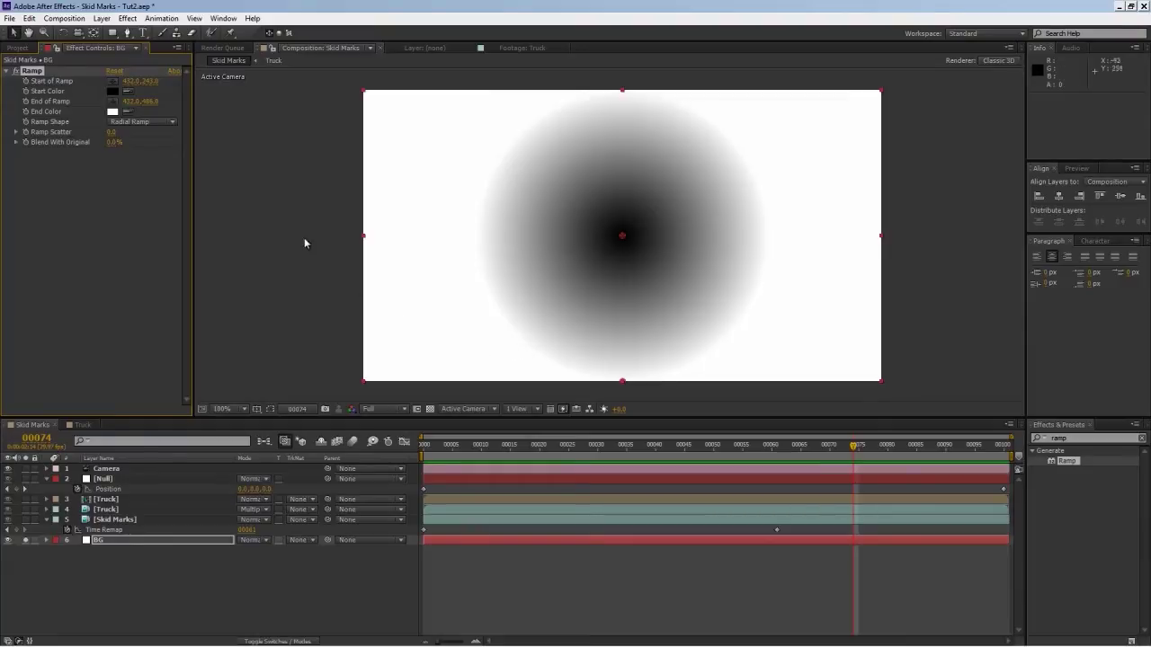
Step: Set the ramp's start color to light grey EEEEEE and its end color to black 000000
click(111, 91)
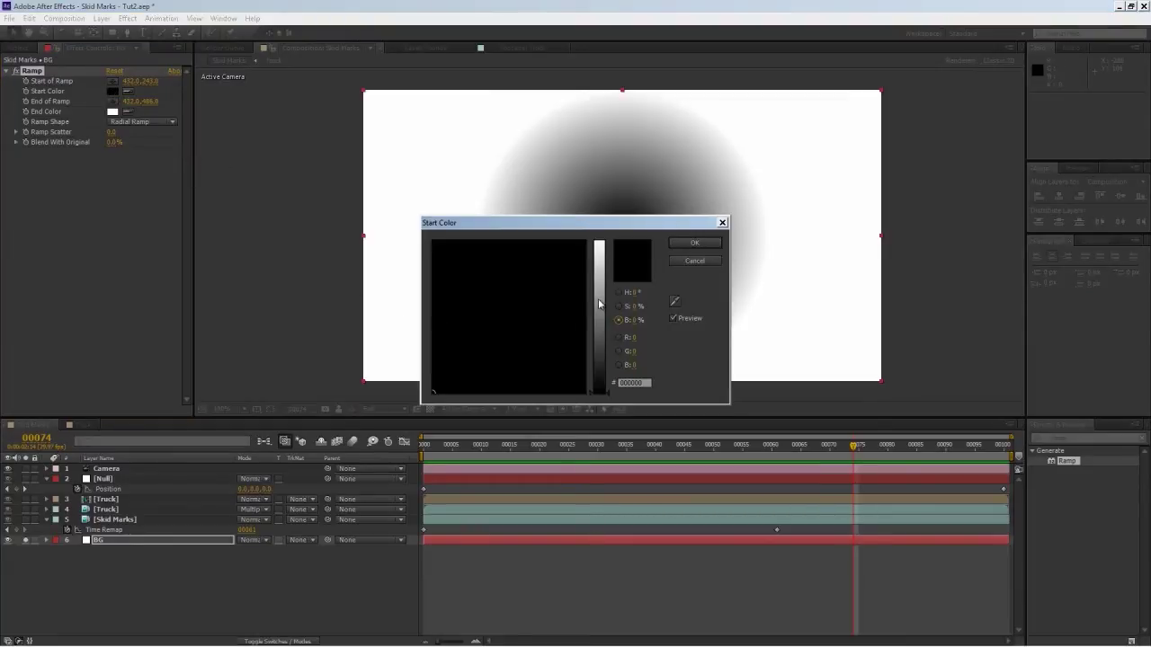
drag(601, 305, 601, 255)
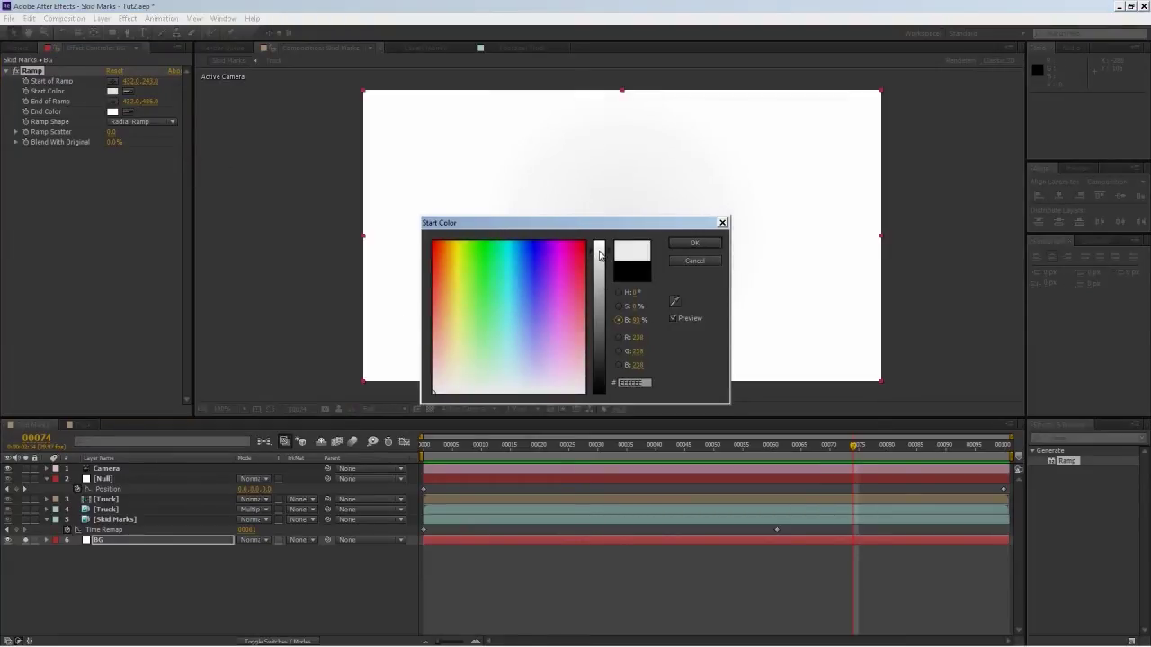
click(700, 246)
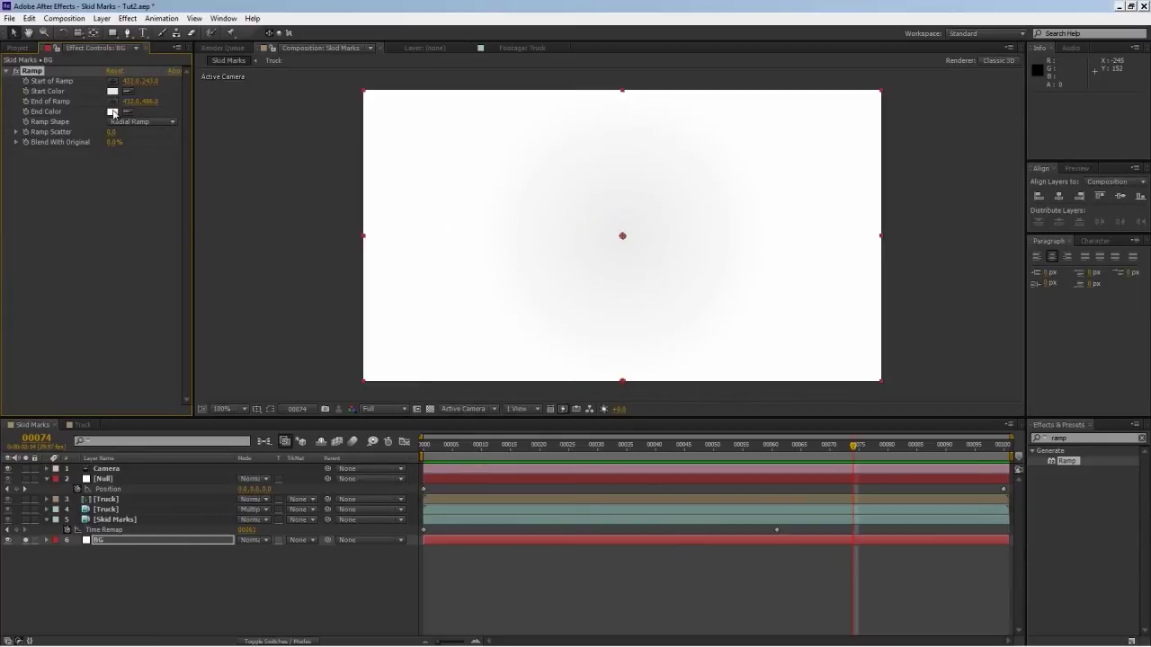
click(112, 113)
drag(599, 370, 601, 421)
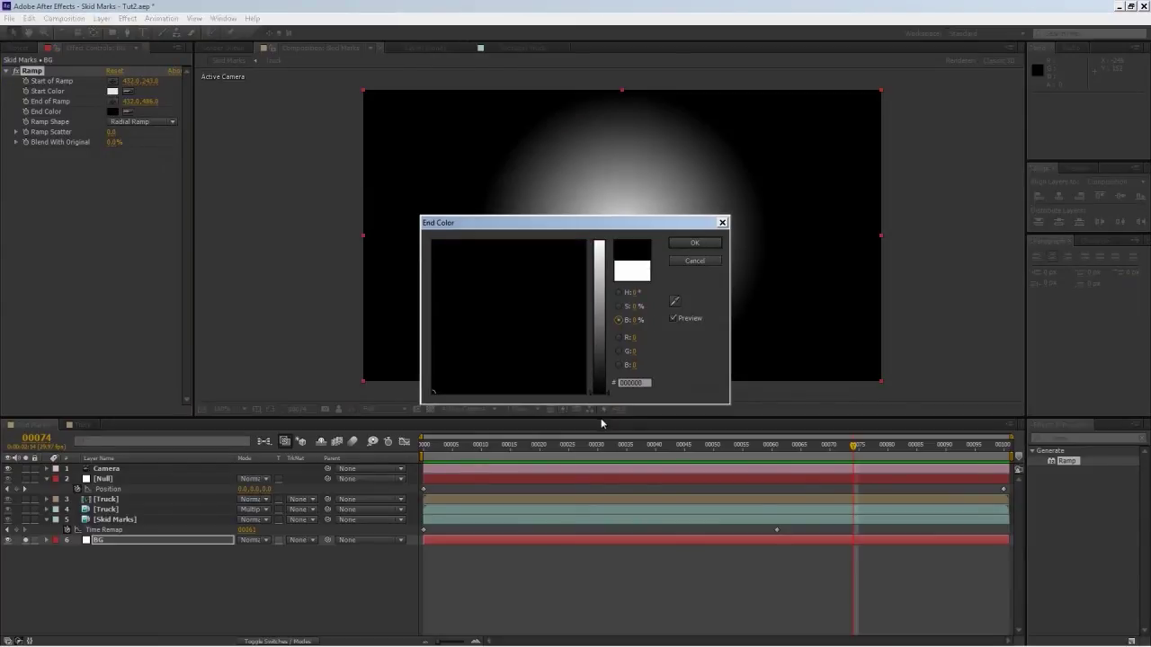
click(693, 244)
Step: Extend the ramp's end point far below the frame for a soft vignette, and unsolo the BG layer
drag(152, 101, 697, 139)
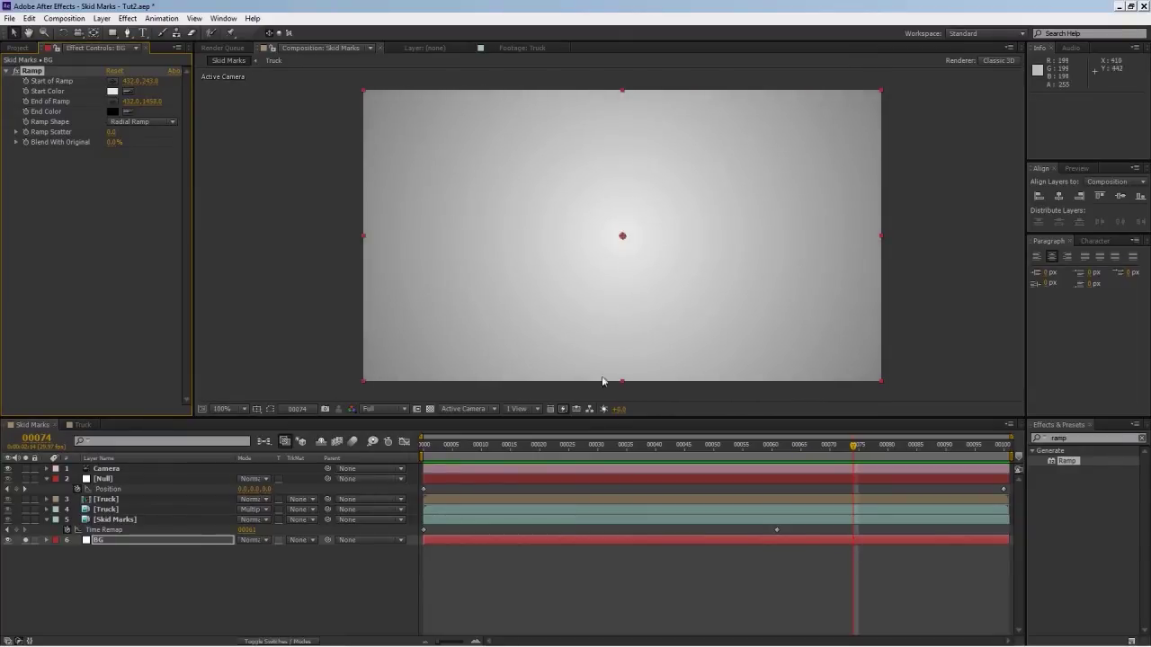
click(329, 572)
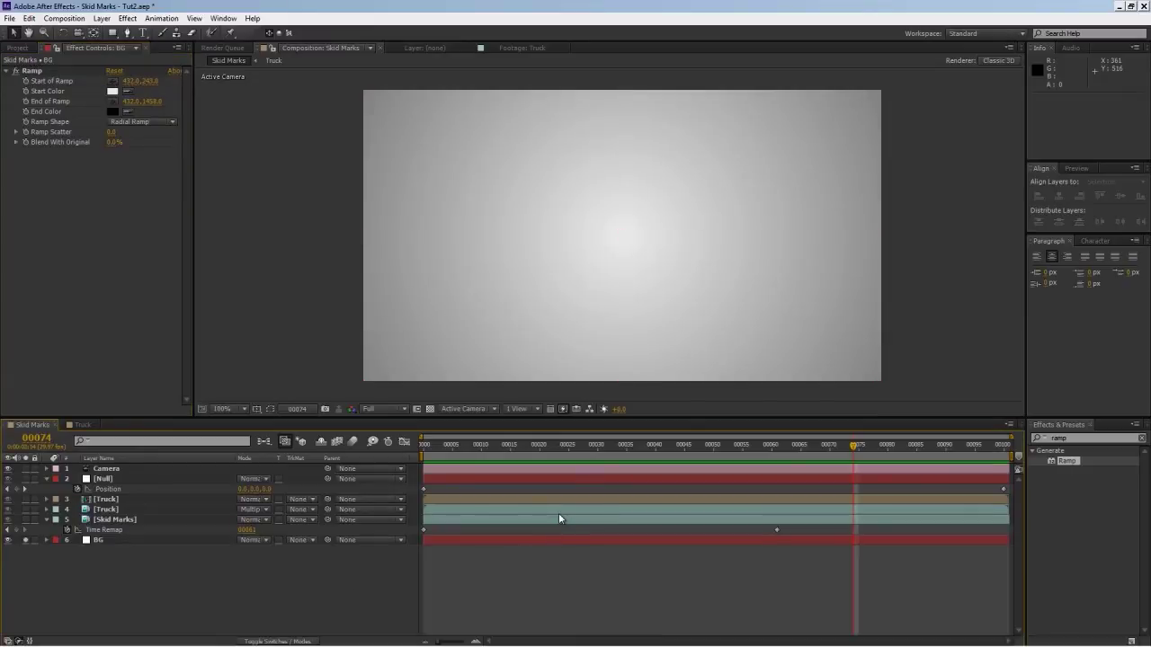
click(119, 539)
click(24, 539)
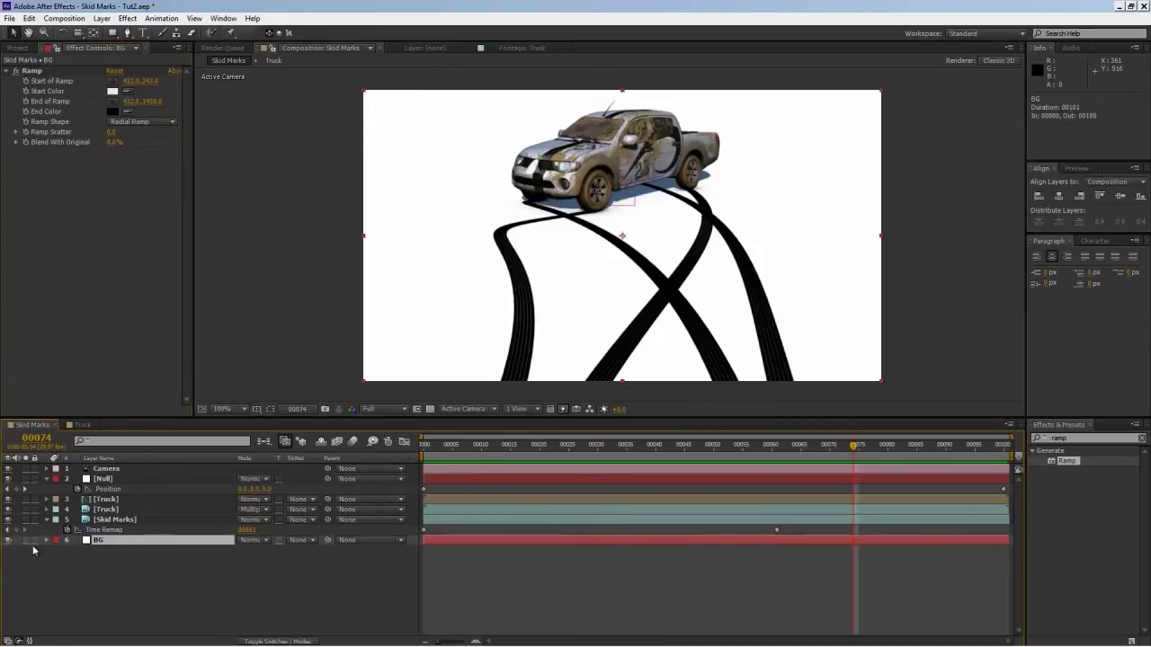
Step: Set the Skid Marks layer's blending mode to Multiply and scrub through the animation up to frame 58
click(158, 517)
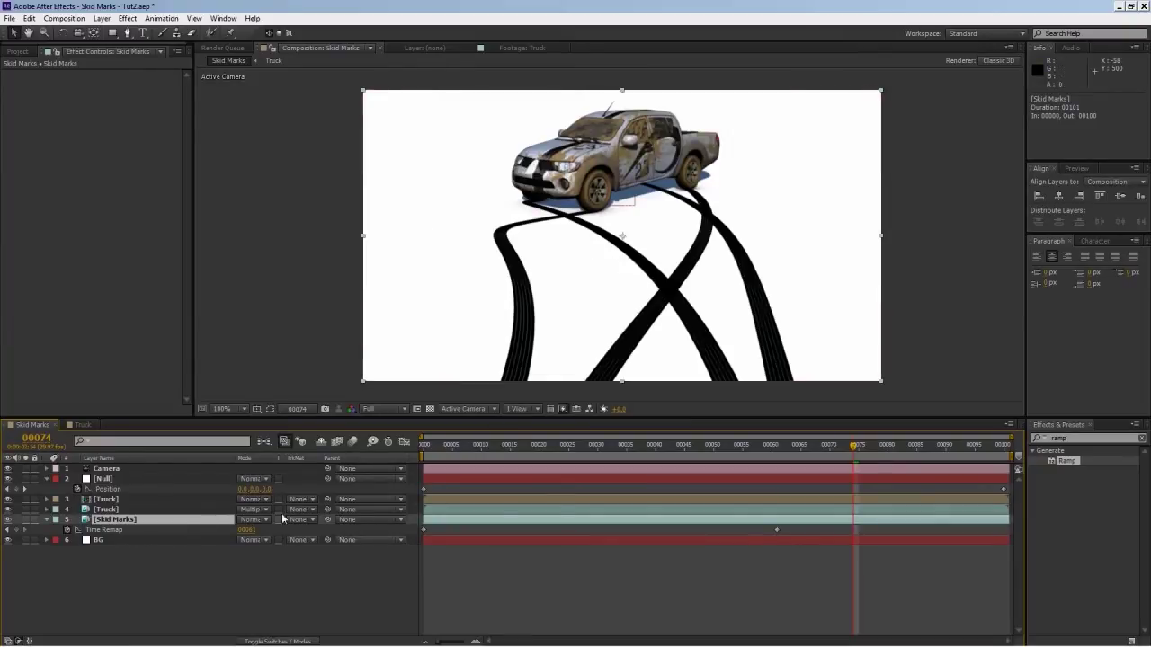
click(254, 520)
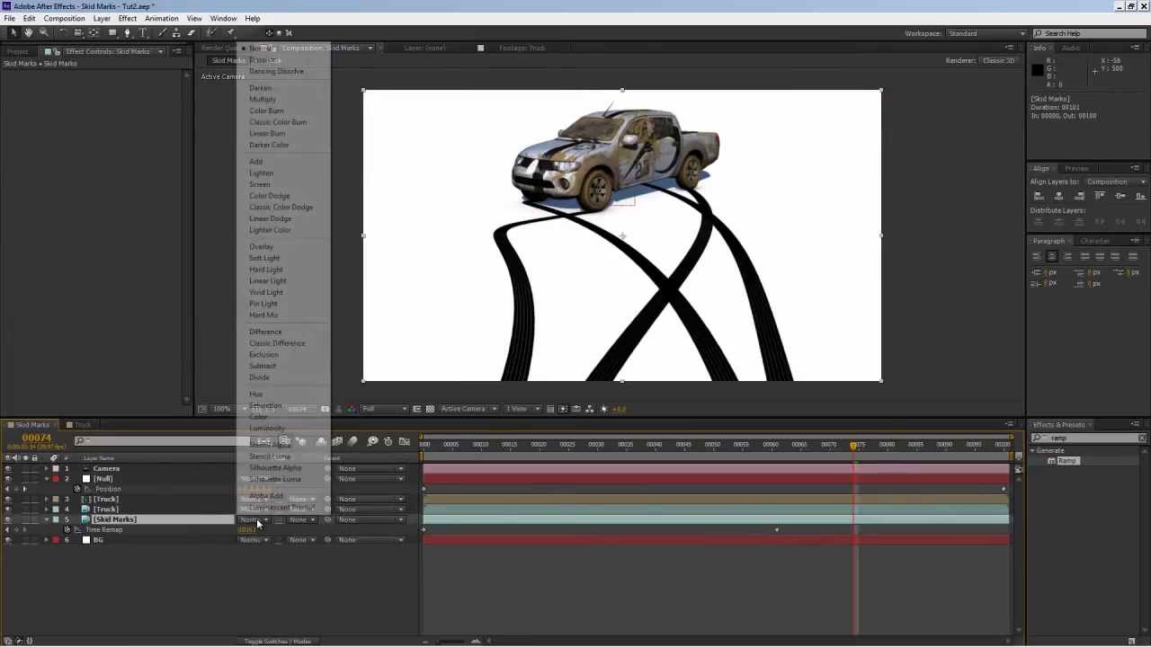
click(263, 100)
click(343, 603)
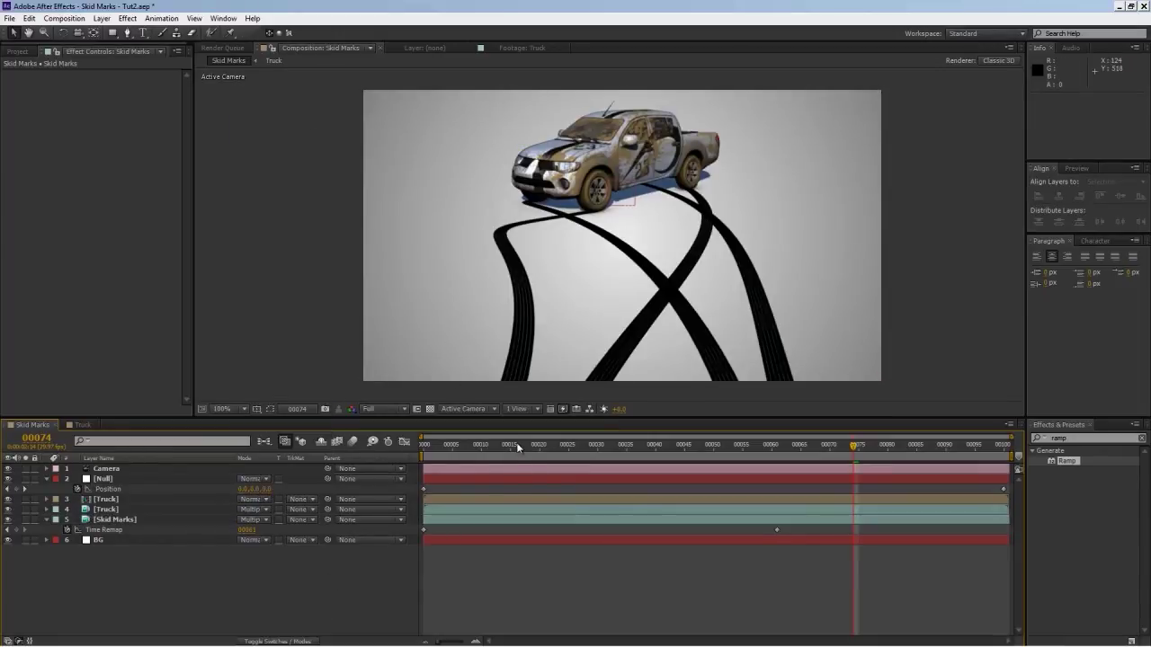
drag(518, 447, 759, 447)
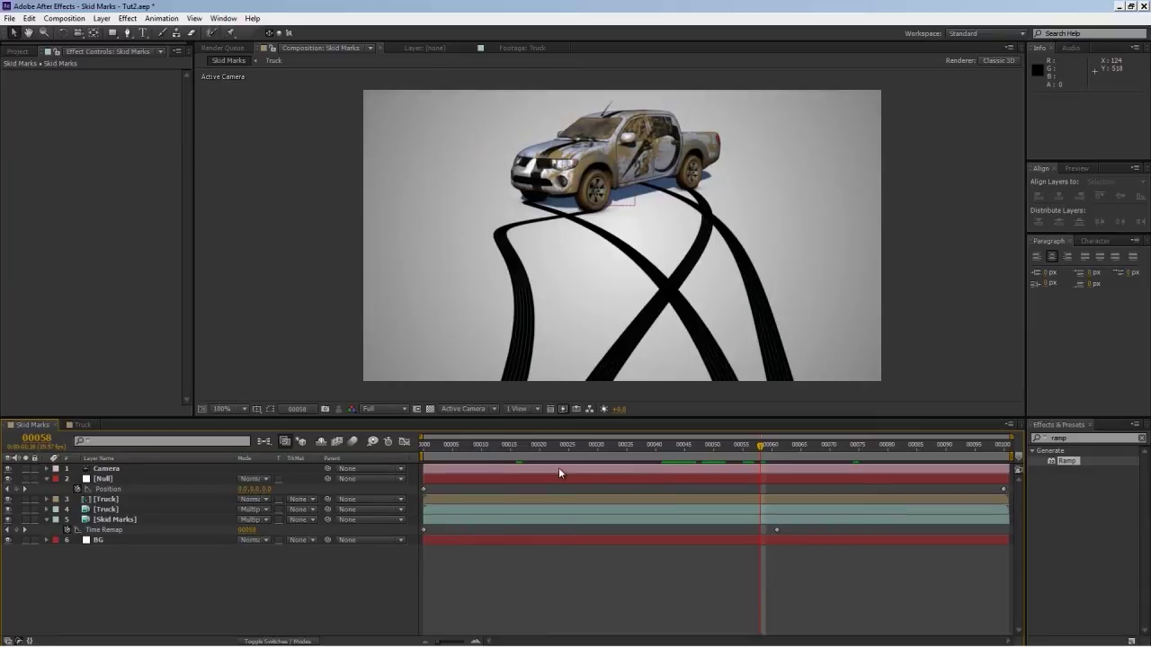
Step: Find the Curves effect and apply it to the Truck composition layer
drag(1072, 438, 988, 439)
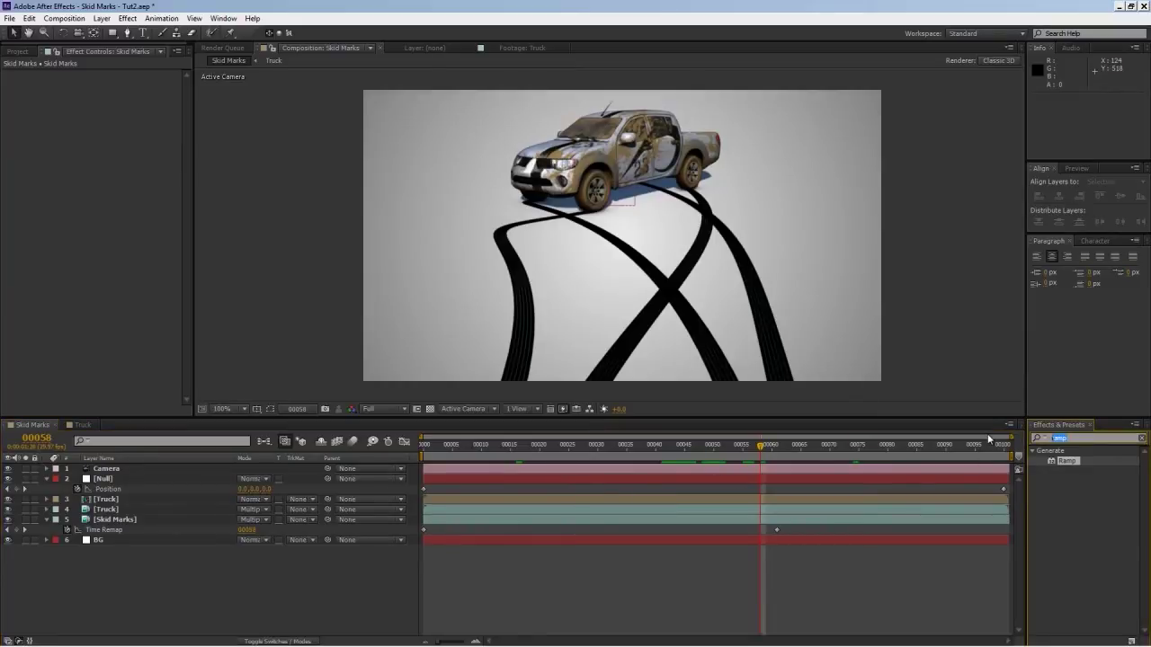
text(Cur)
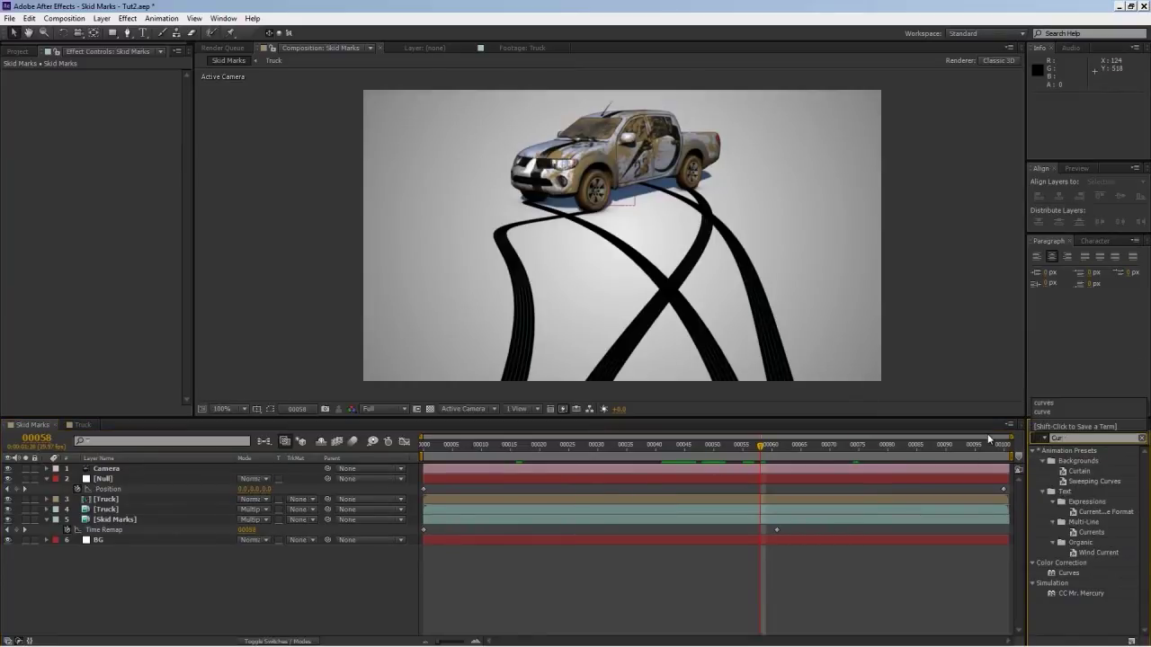
text(ves)
drag(1069, 489, 142, 501)
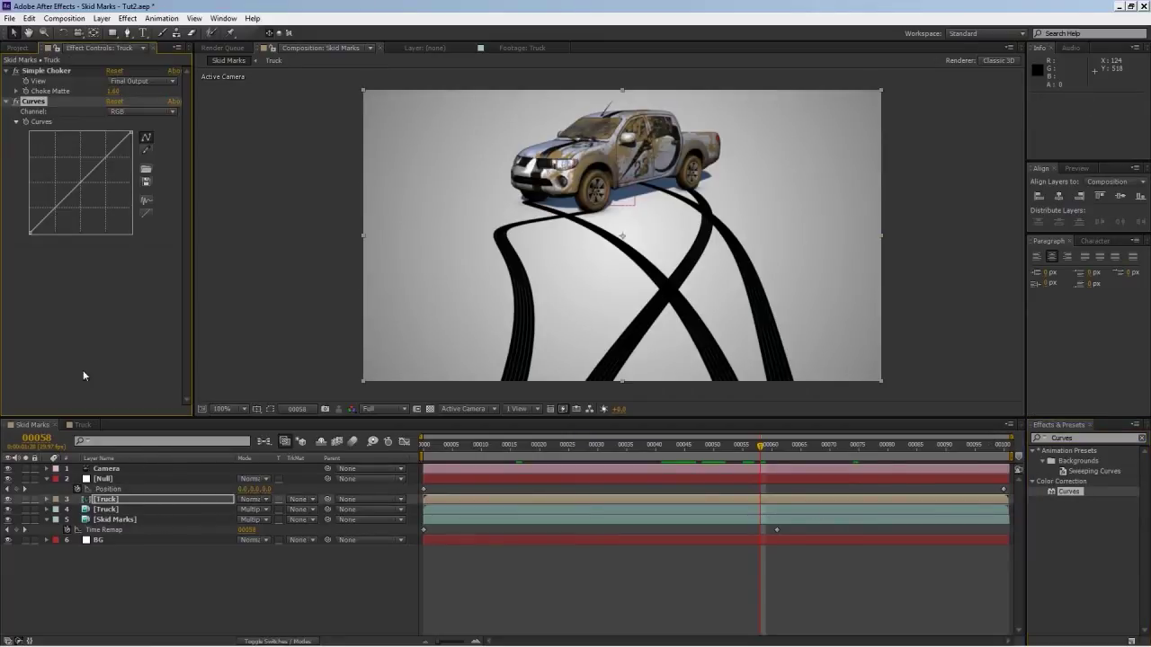
Step: Shape the truck's RGB curve into a slight S-curve for contrast and compare the effect on and off at frame 40
drag(57, 203, 62, 206)
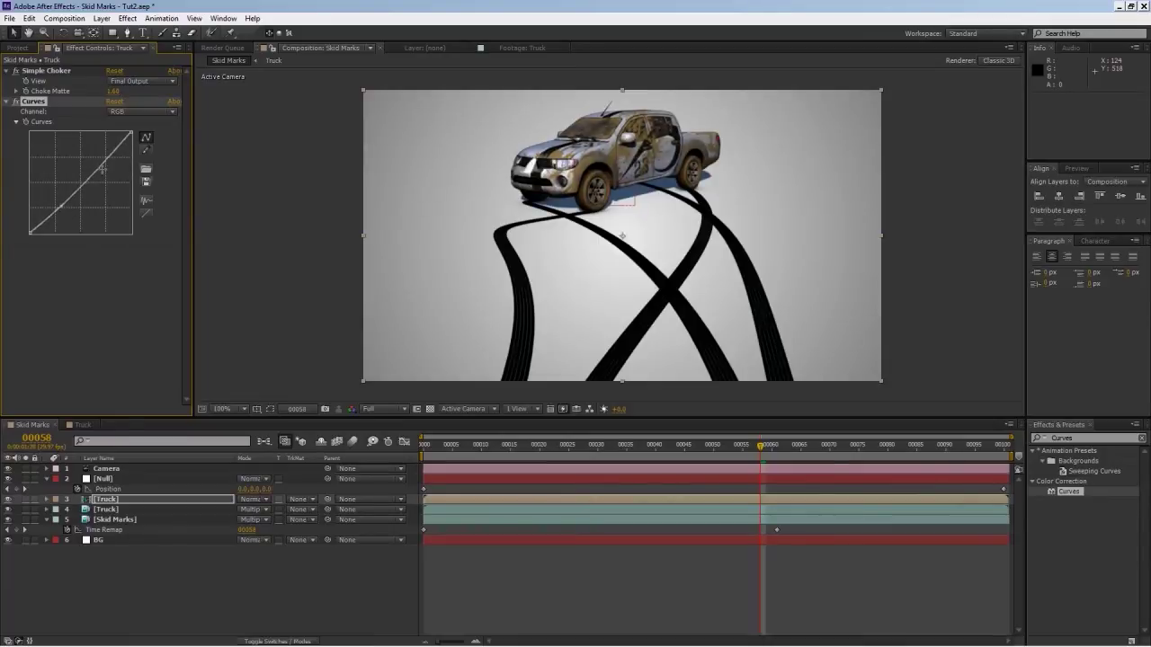
mouse_move(106, 159)
mouse_down()
mouse_move(111, 167)
mouse_move(105, 159)
mouse_up()
mouse_move(63, 206)
mouse_down()
mouse_move(66, 218)
mouse_move(57, 209)
mouse_up()
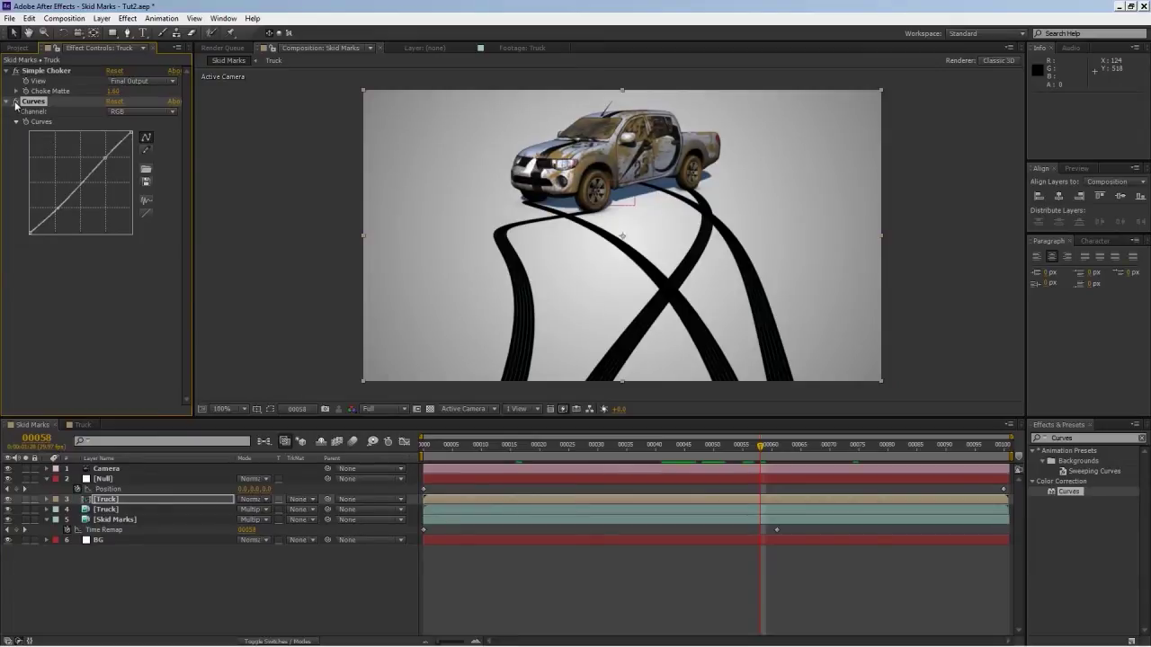
drag(760, 447, 659, 448)
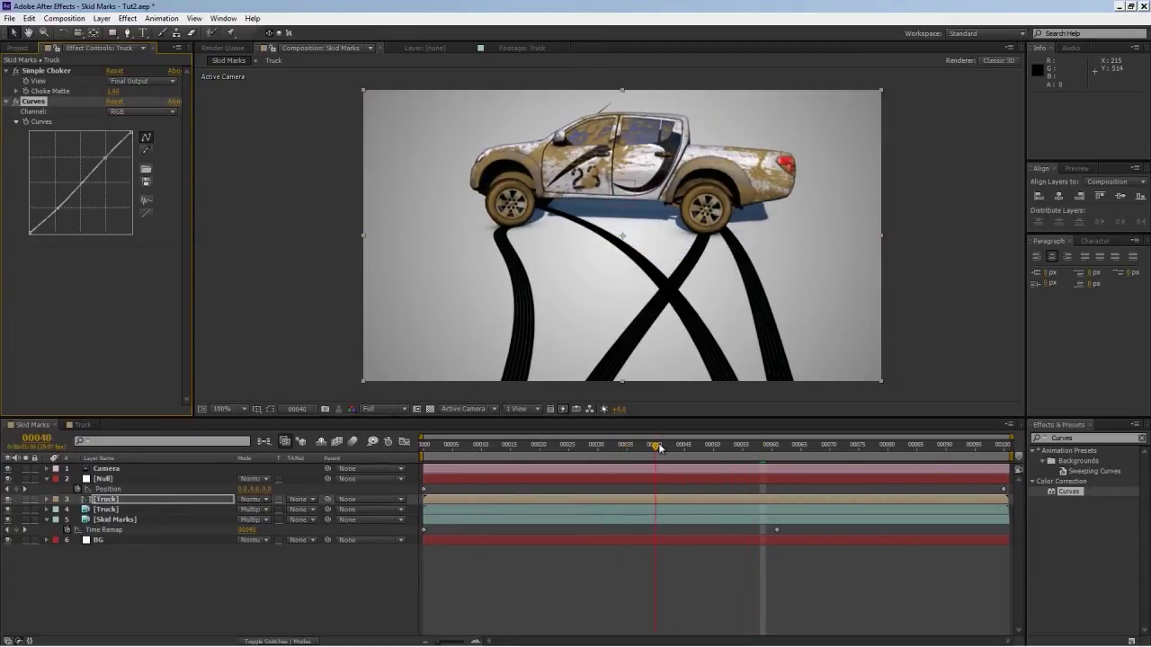
click(17, 102)
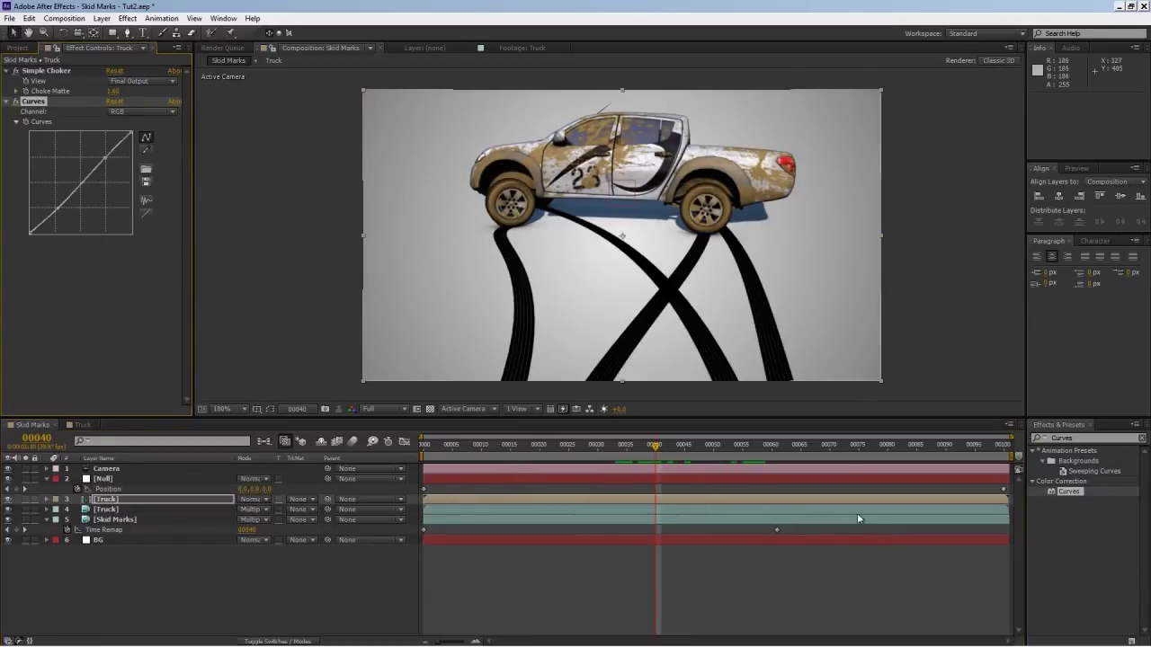
Step: At frame 61, add SoilMud0091_5_S.jpg above the Truck composition layer and make it a 3D layer
click(756, 449)
drag(756, 456, 777, 447)
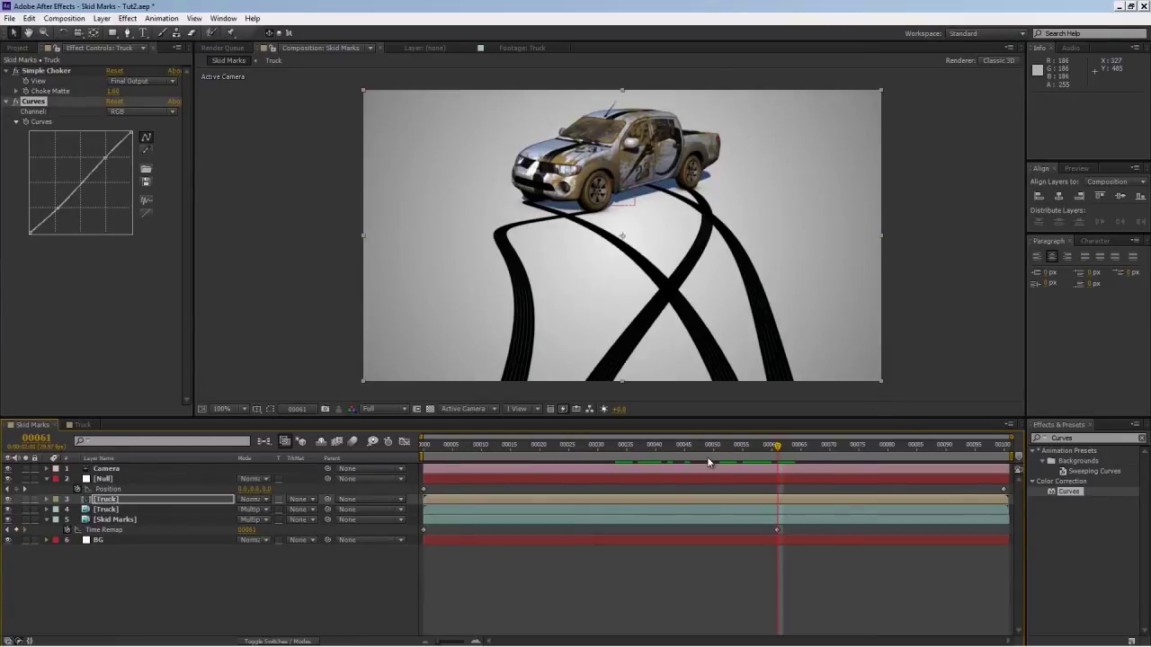
click(12, 47)
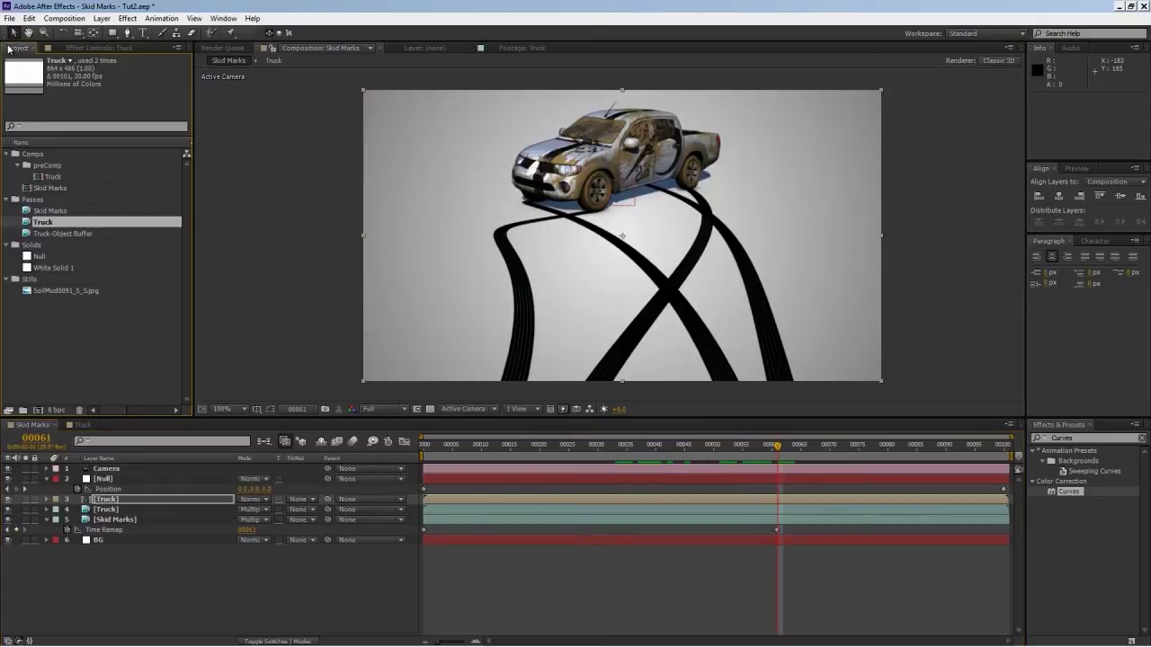
click(90, 291)
drag(95, 297, 140, 495)
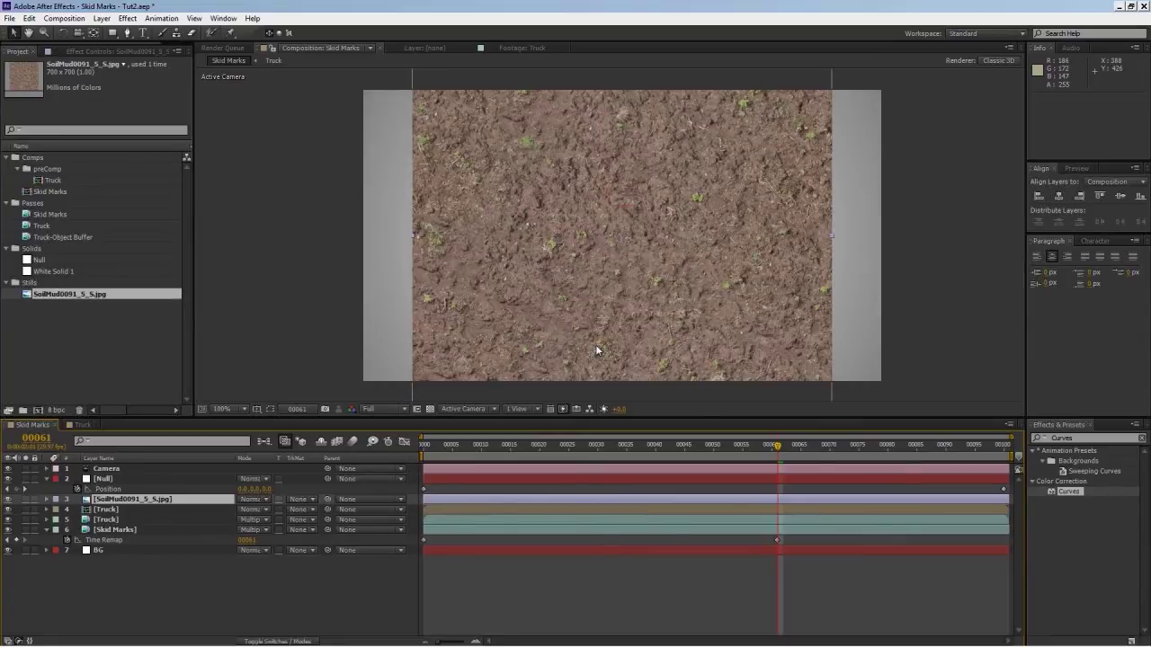
click(302, 640)
click(304, 500)
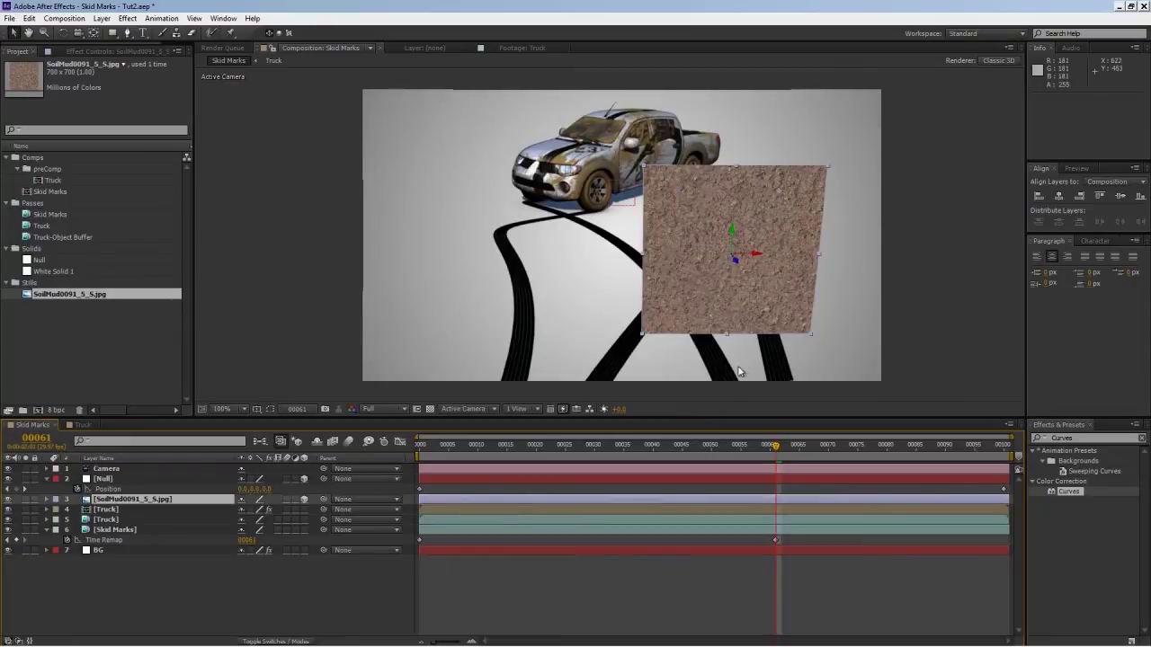
Step: Check the Null layer's position property and set the soil image layer's X and Y position to 0
click(107, 478)
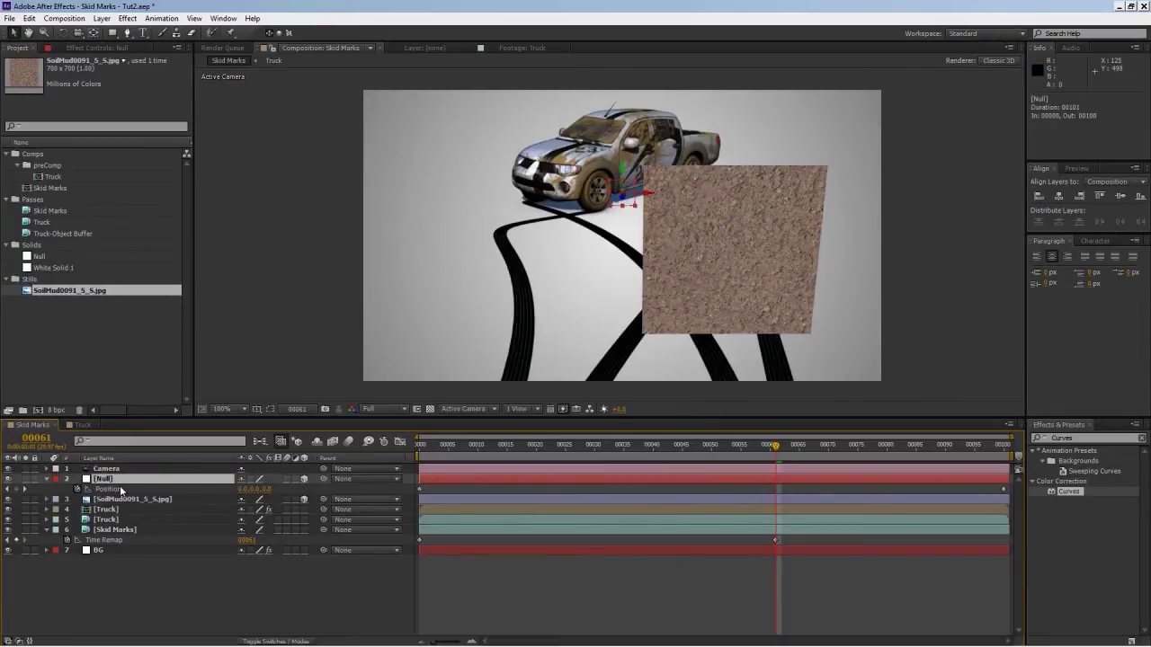
key(p)
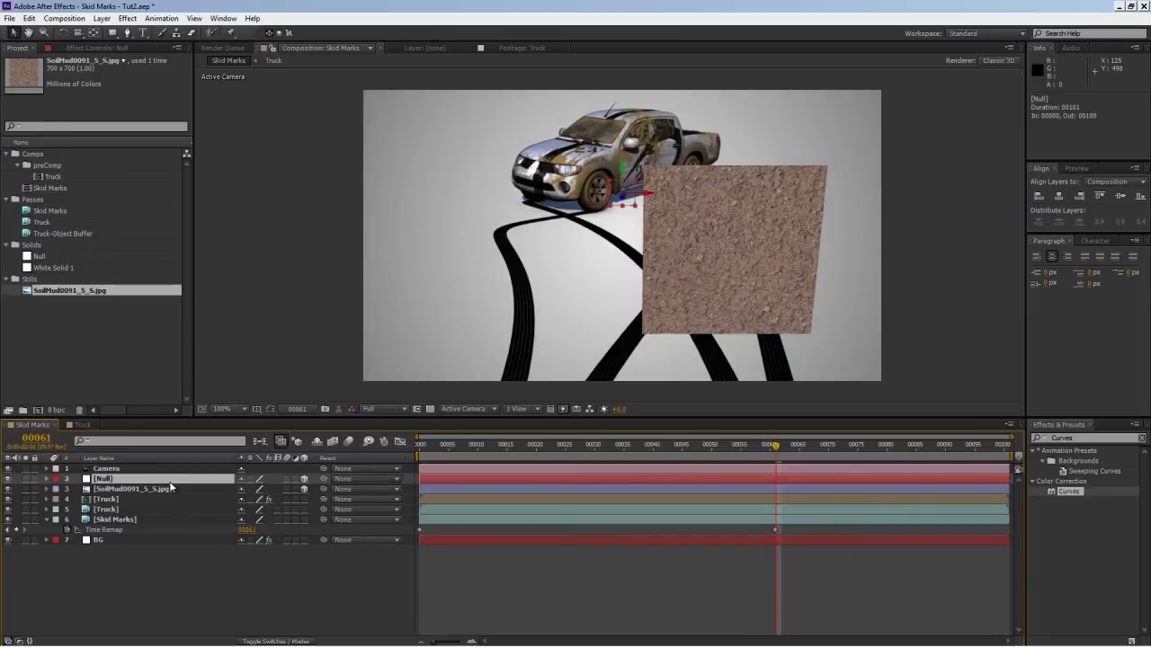
key(p)
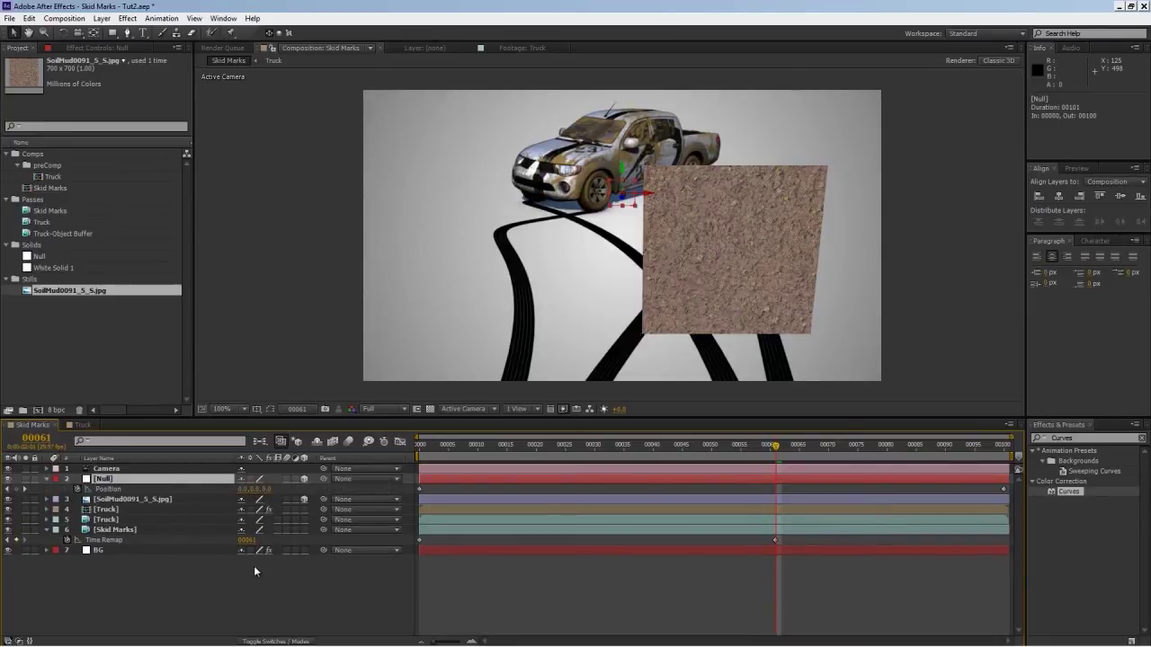
click(212, 577)
click(144, 499)
key(p)
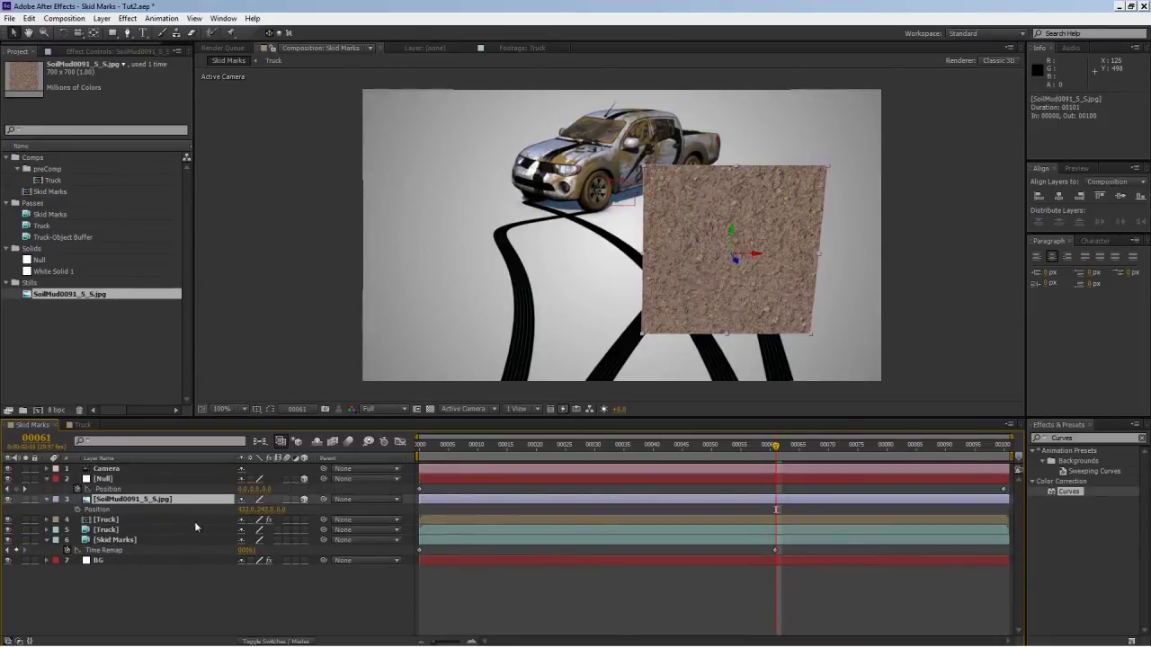
click(244, 509)
text(0)
key(Tab)
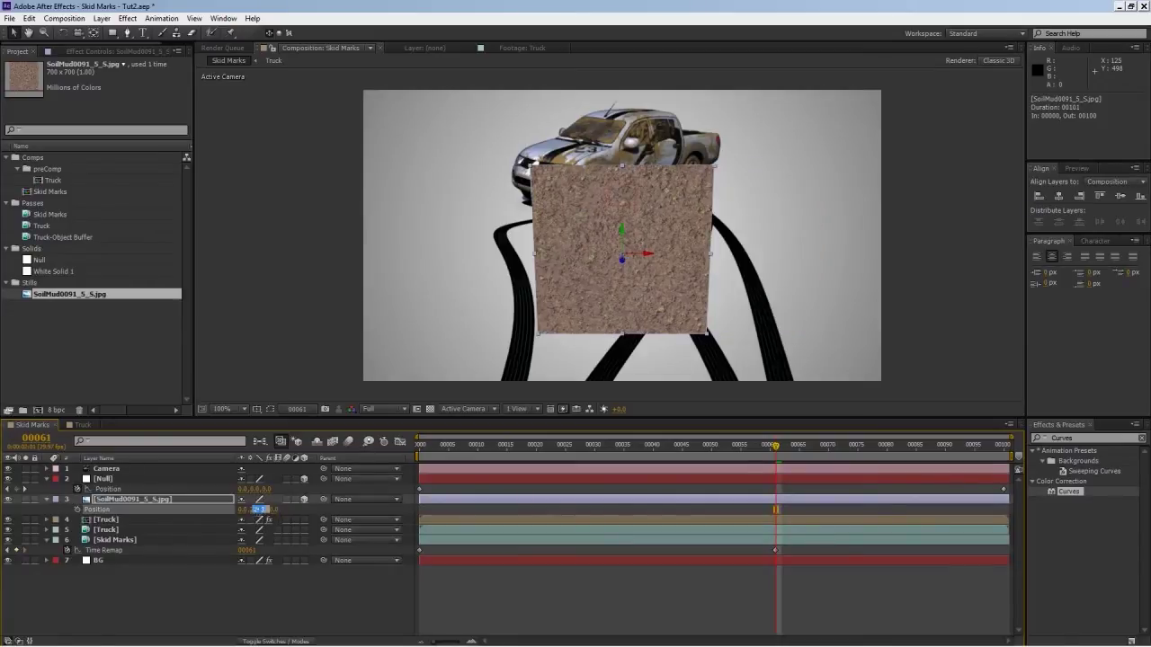
text(0)
key(Return)
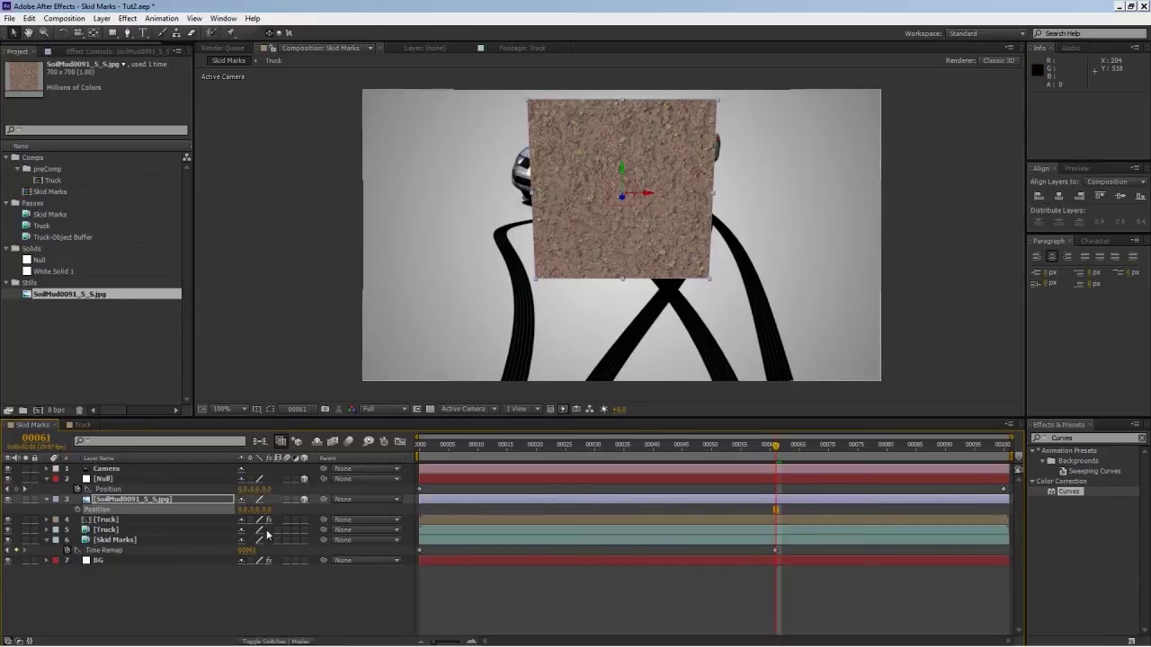
Step: Lay the soil image flat with an X Rotation of -90° and scale it down to 70%
key(r)
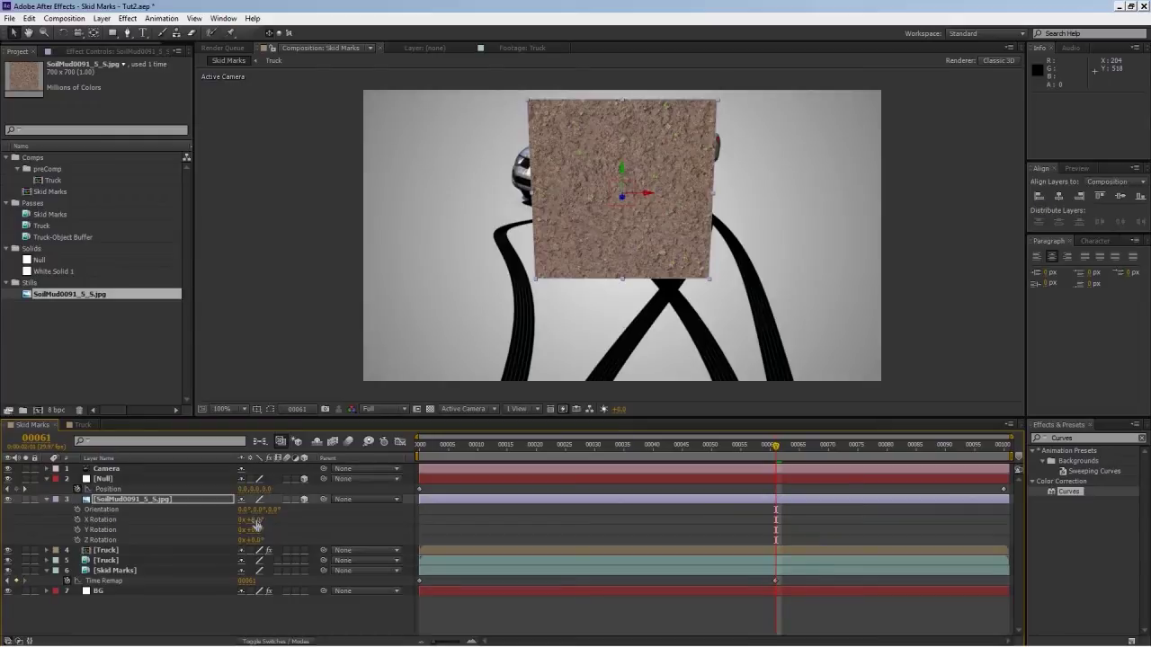
drag(255, 524, 253, 530)
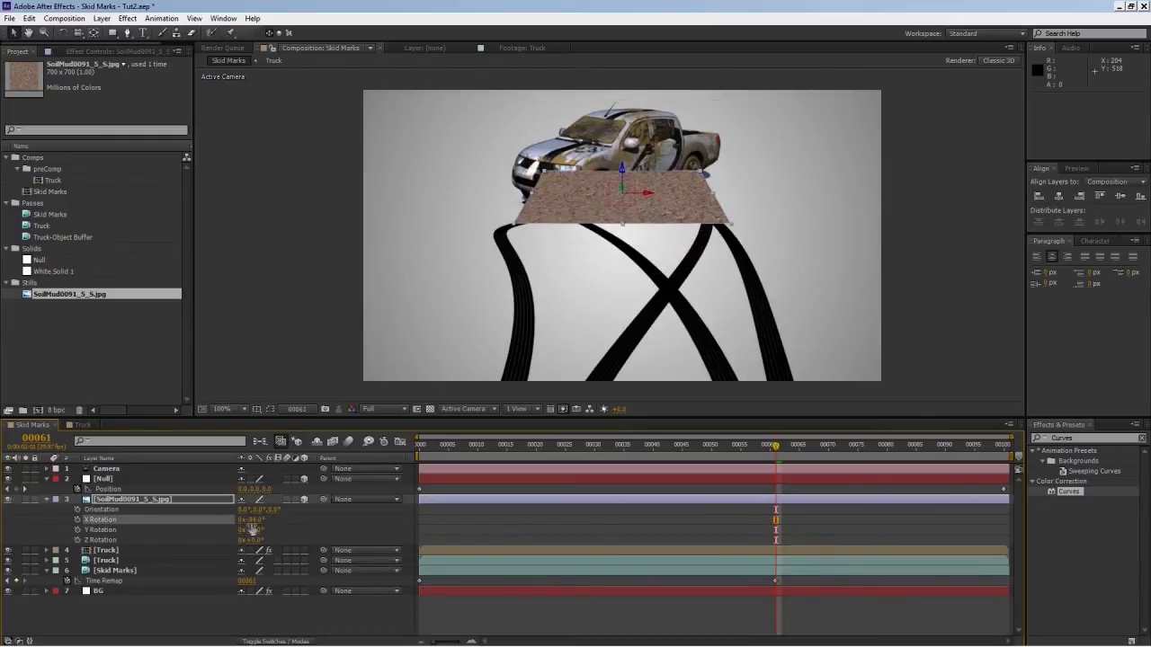
click(251, 520)
text(-90)
key(Return)
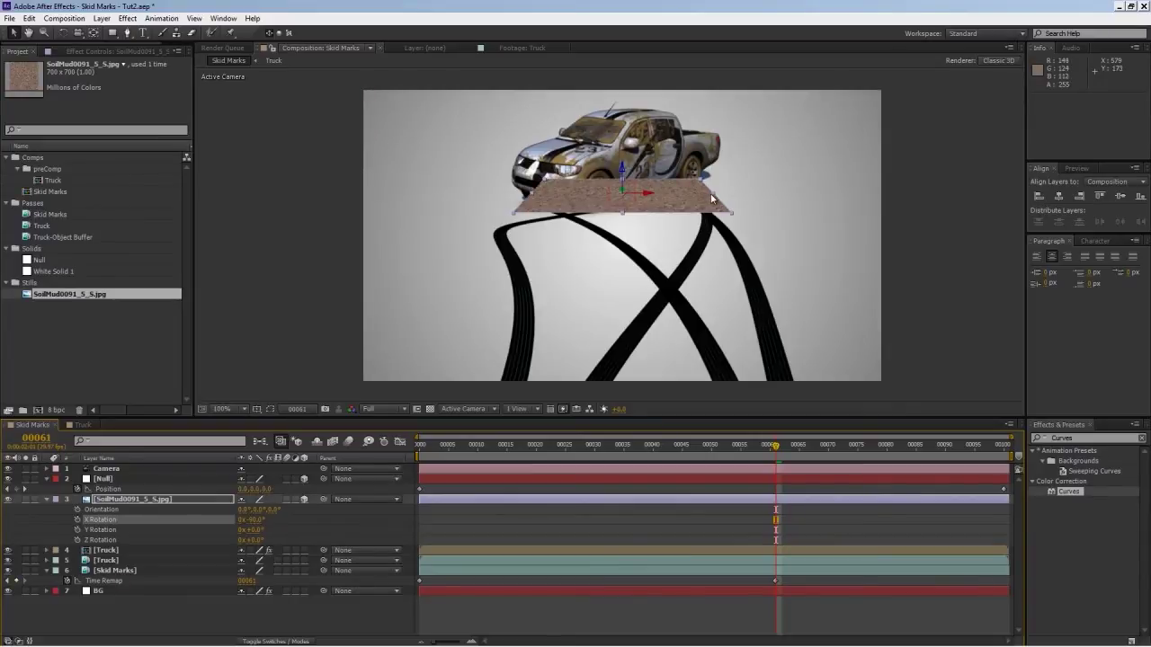
mouse_move(710, 193)
mouse_down()
mouse_move(685, 195)
mouse_move(695, 201)
mouse_up()
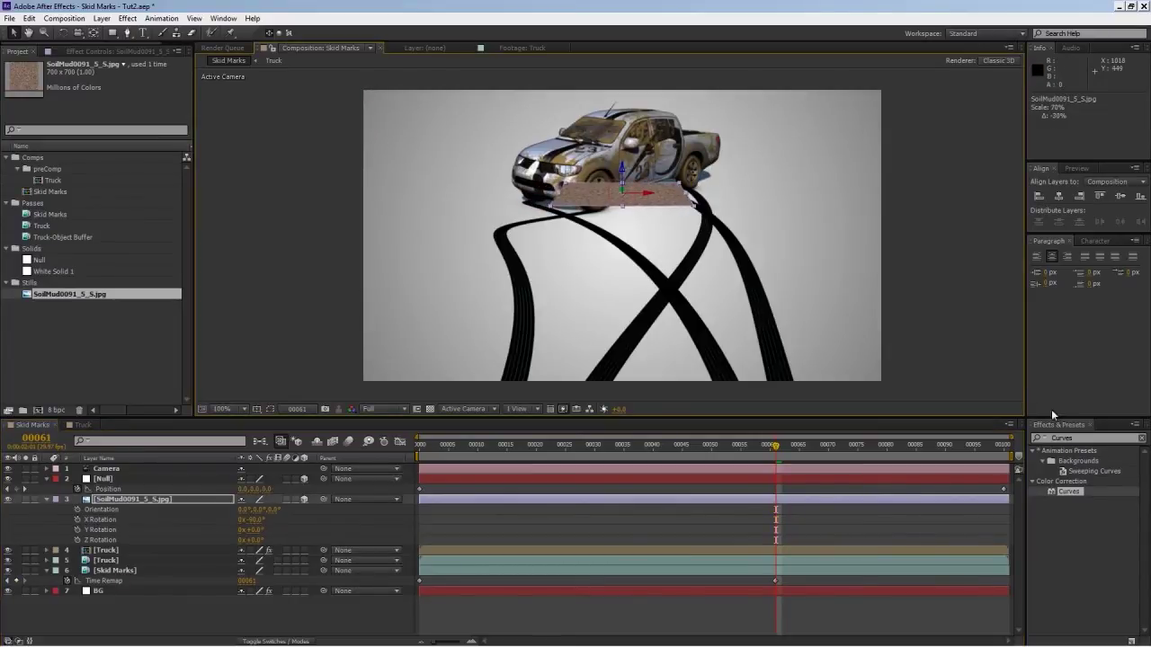
Step: Apply CC RepeTile to the soil layer and expand it to the right, left and down until soil fills the ground area
double_click(1078, 438)
text(repe)
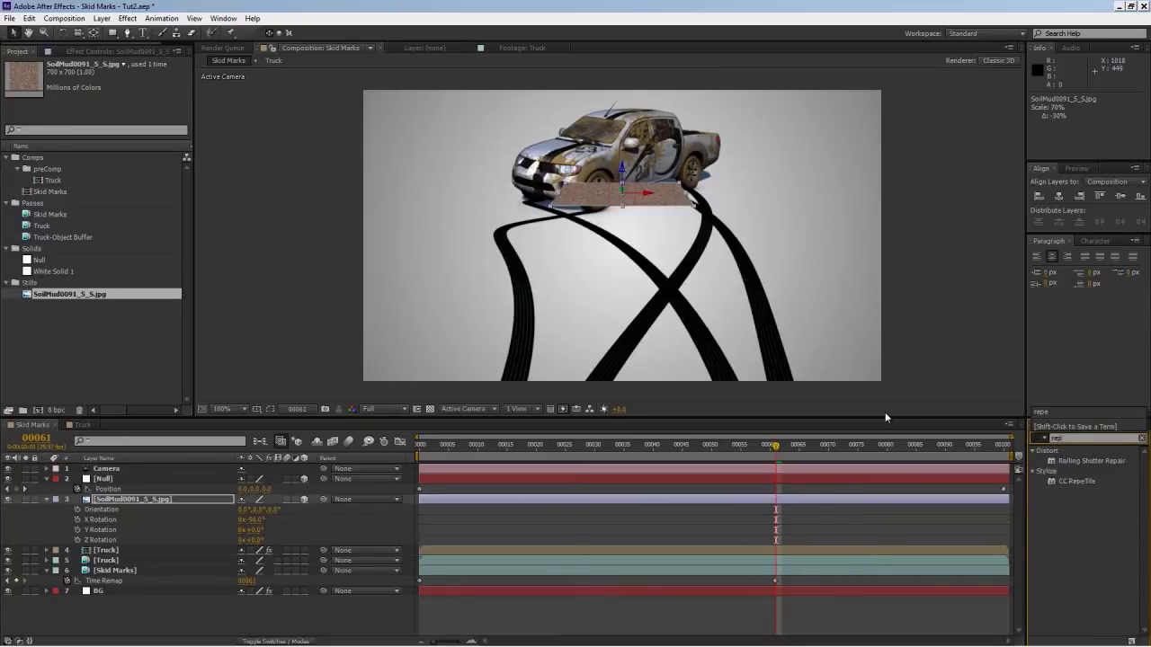
drag(1083, 460, 647, 209)
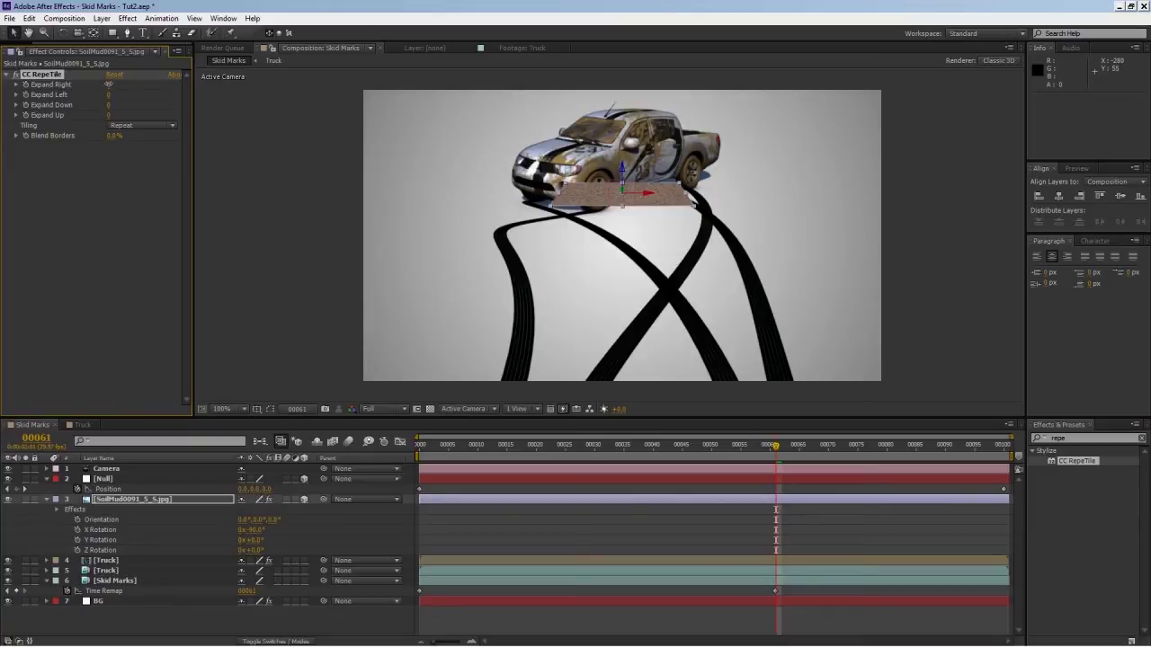
drag(107, 82, 123, 105)
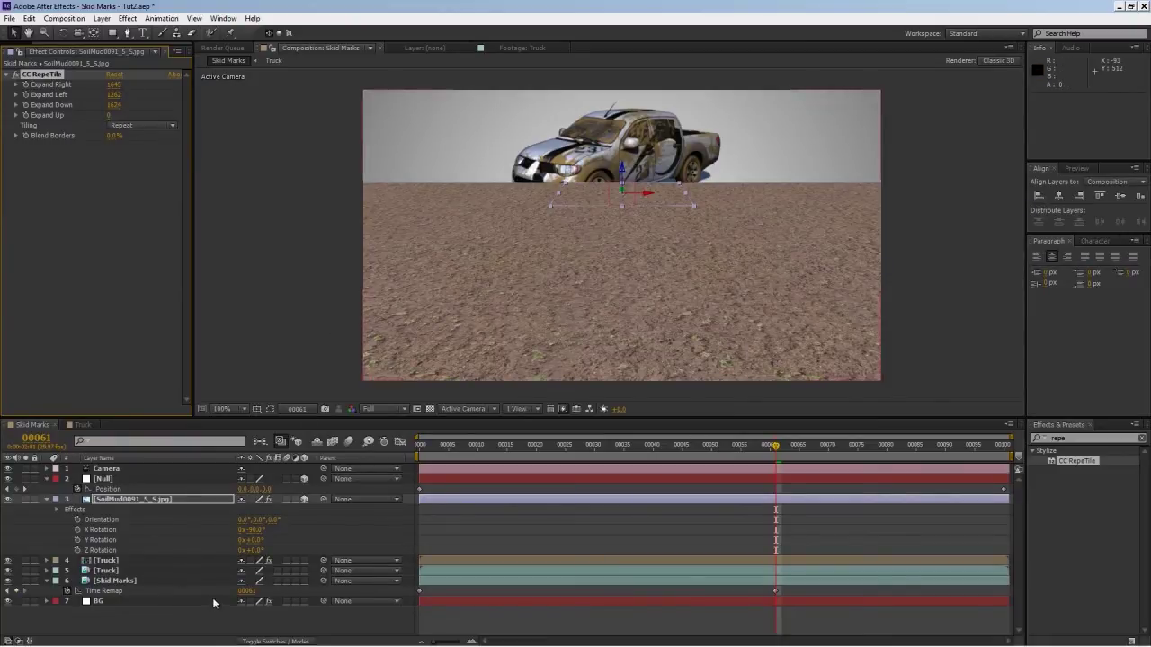
Step: Move the soil image layer below both Truck layers, directly above the Skid Marks layer
click(154, 606)
click(152, 500)
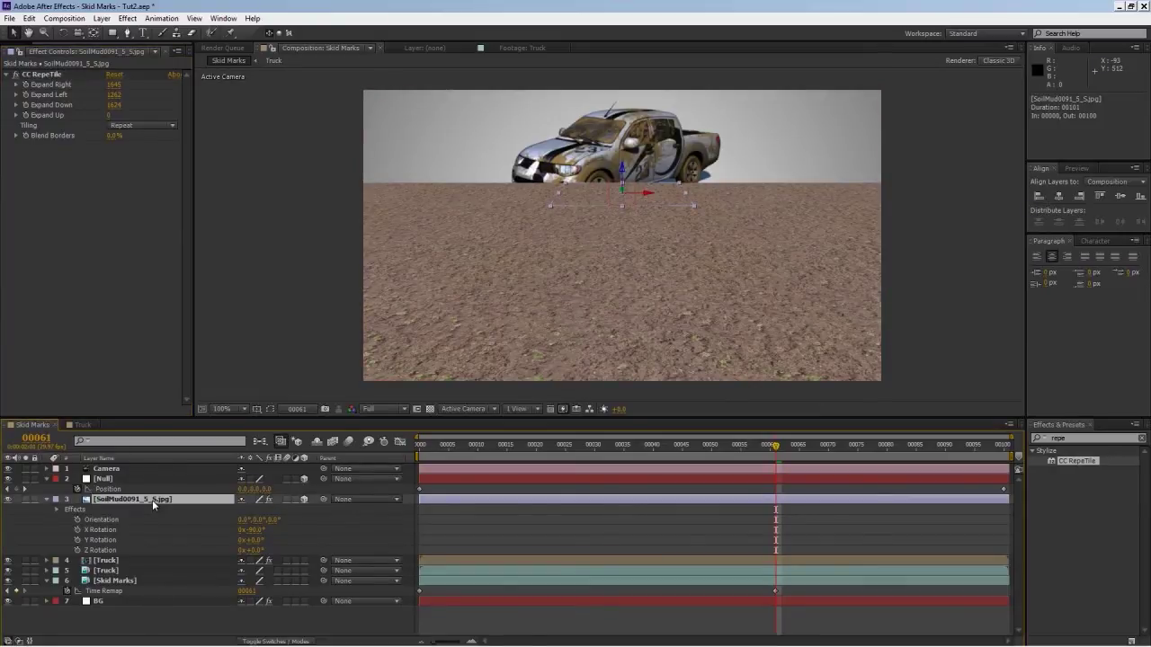
drag(152, 500, 154, 585)
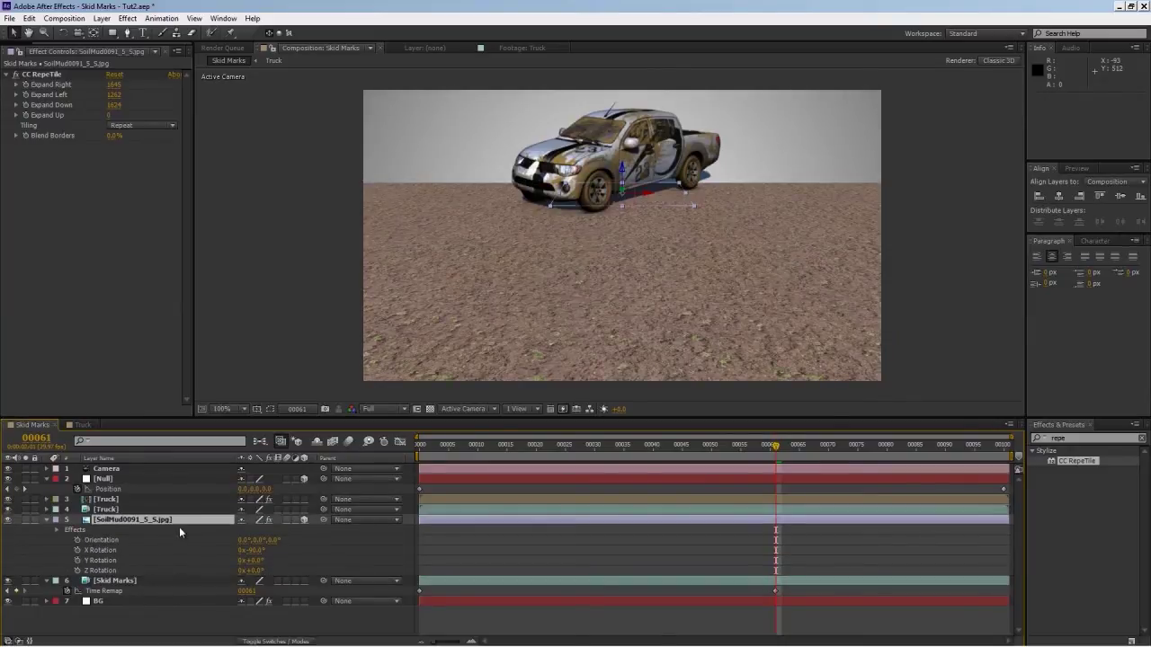
Step: Try the soil image as a luma matte and an inverted luma matte for Skid Marks, then restore No Track Matte
click(277, 641)
click(312, 582)
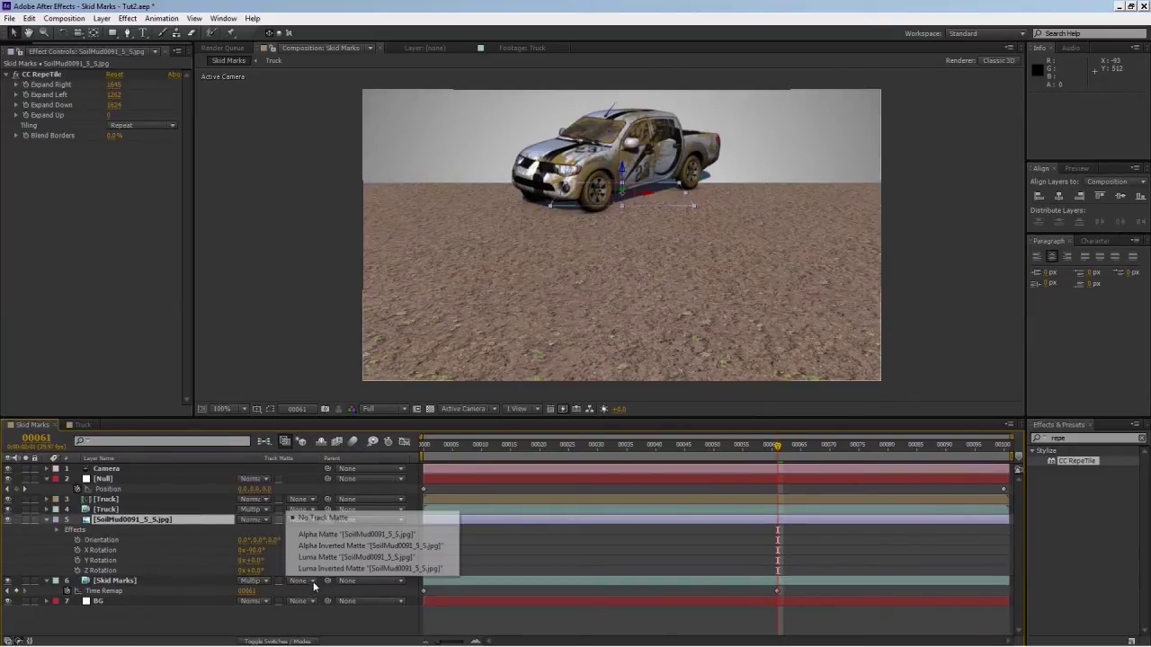
click(361, 557)
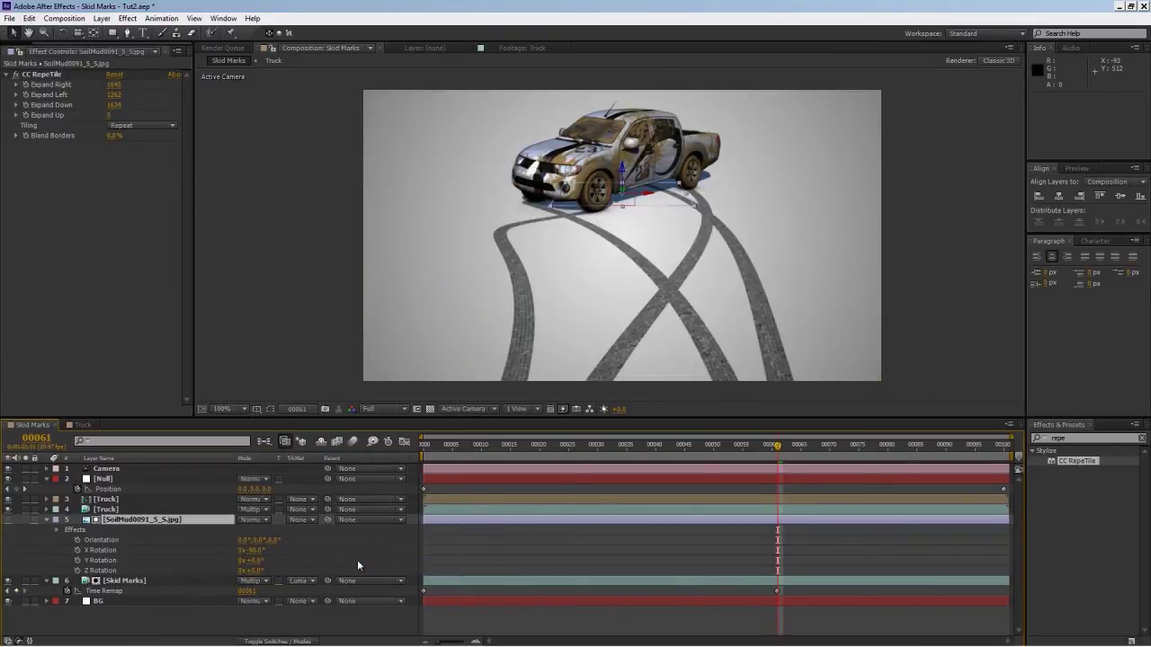
click(312, 582)
click(359, 569)
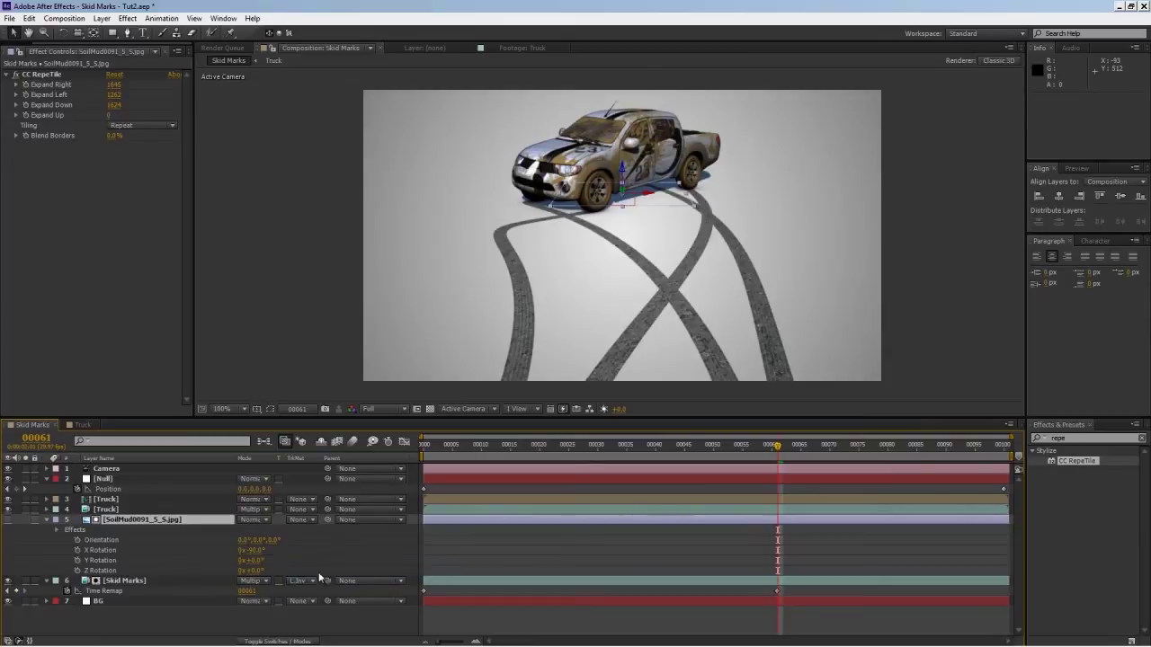
click(310, 580)
click(325, 518)
Step: Move the soil layer below Skid Marks and give it a Luma Inverted Matte from the Skid Marks layer
drag(152, 520, 148, 587)
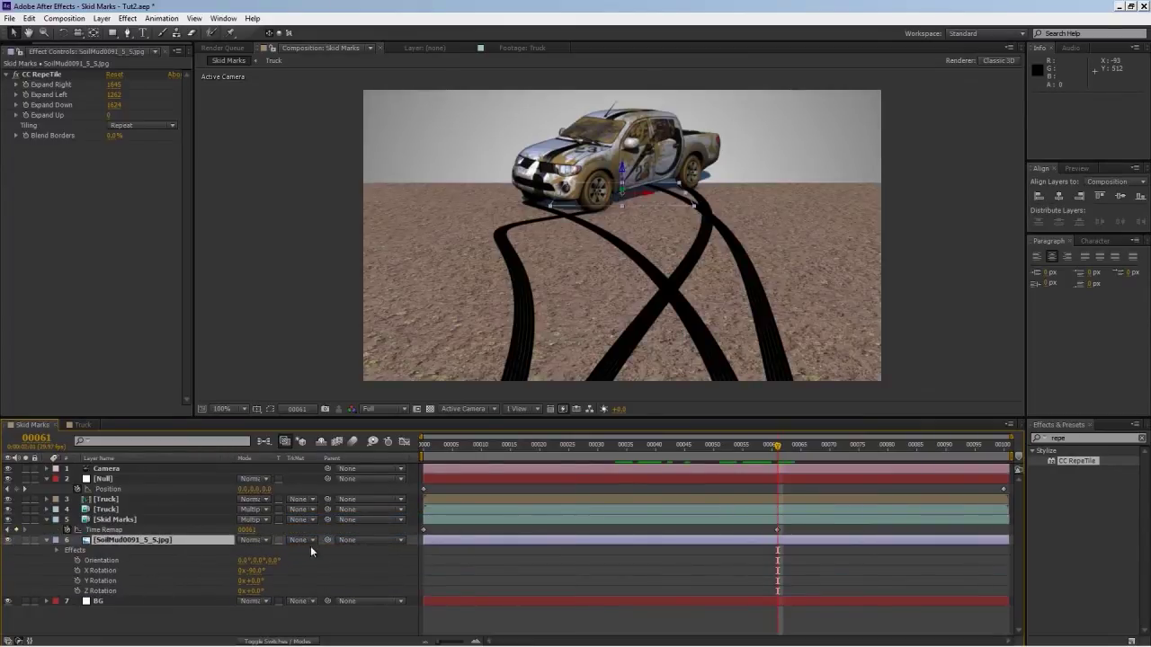
click(304, 541)
click(324, 591)
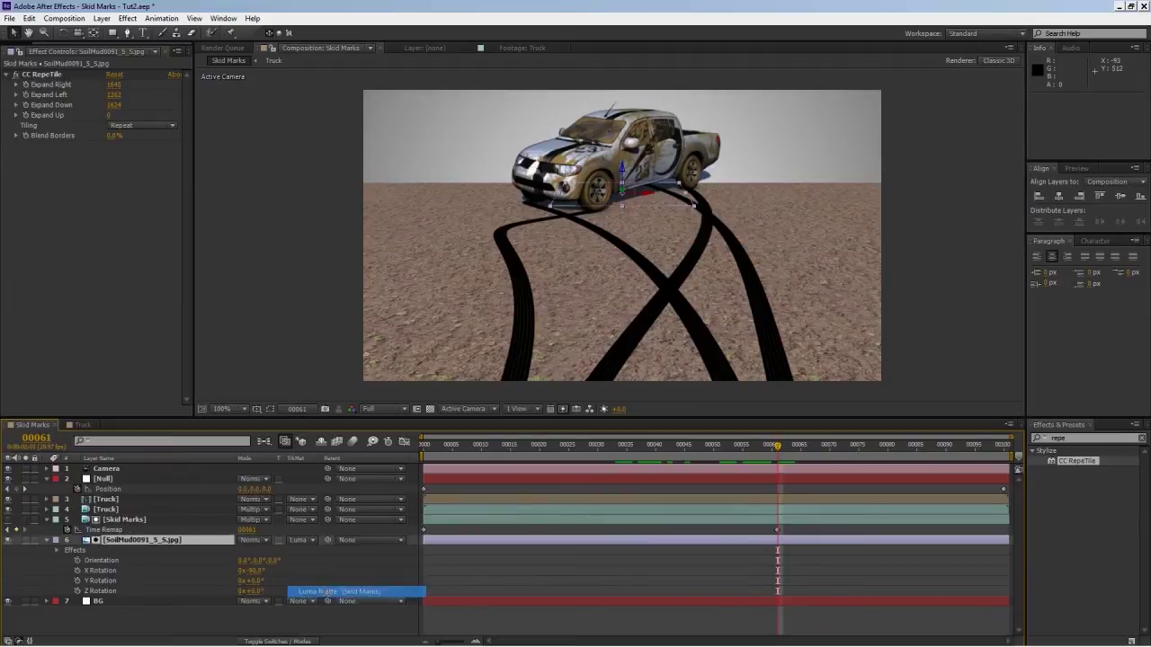
click(310, 539)
click(347, 603)
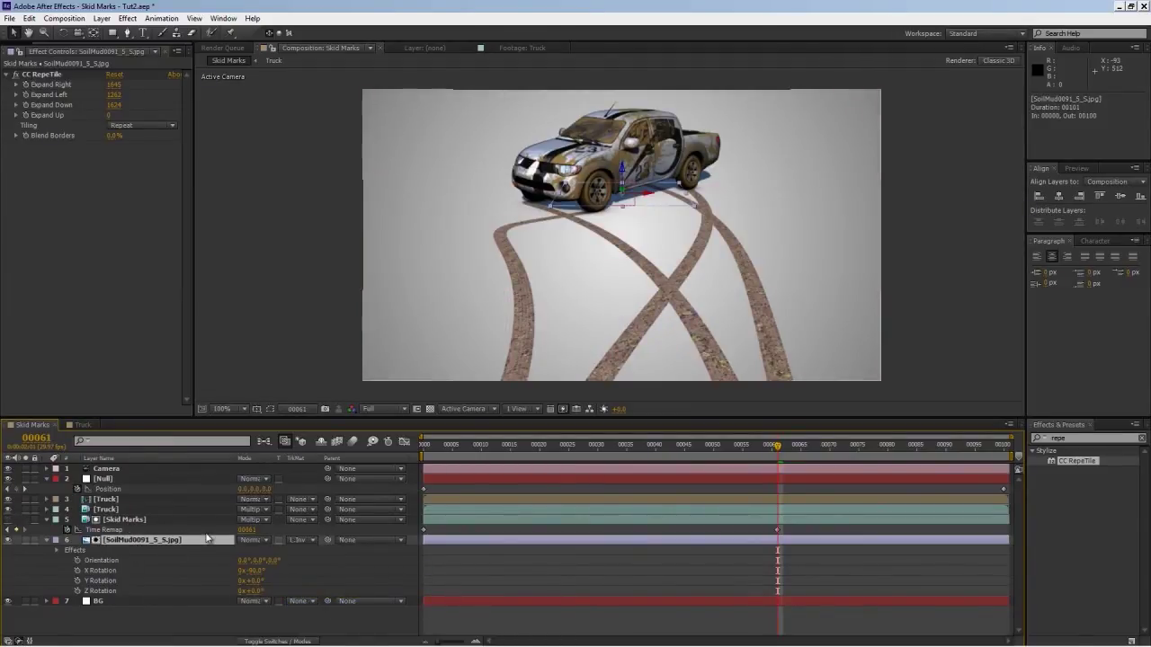
Step: Try desaturating the Skid Marks layer with a Hue/Saturation effect at -100 Master Saturation, then undo it
click(150, 522)
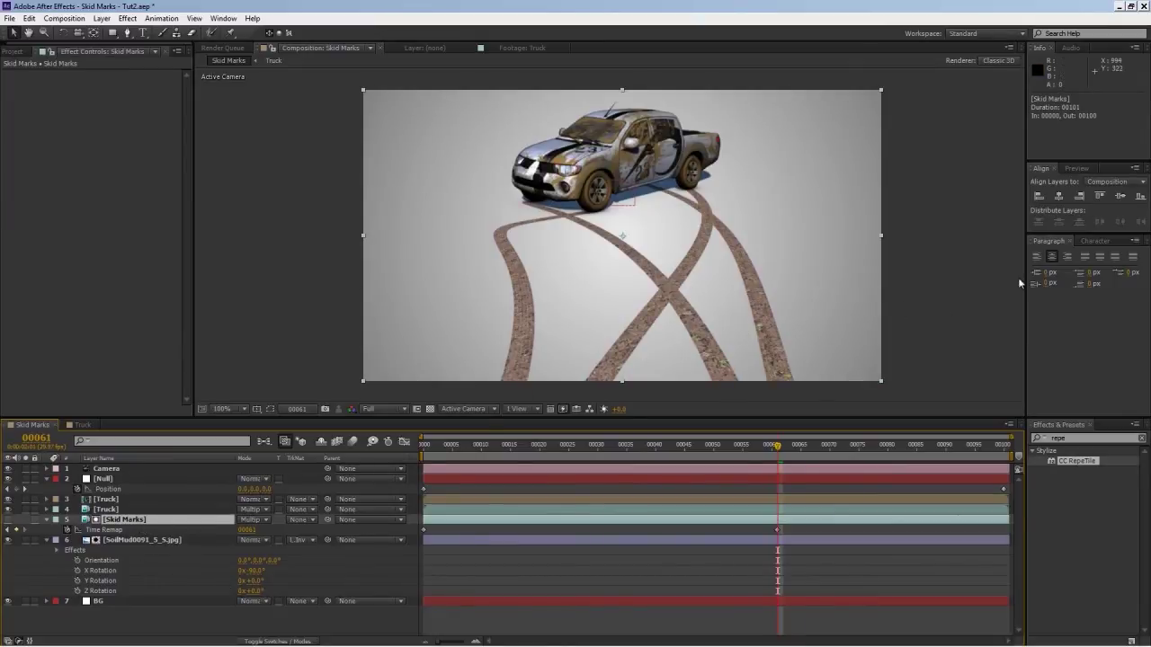
click(1077, 438)
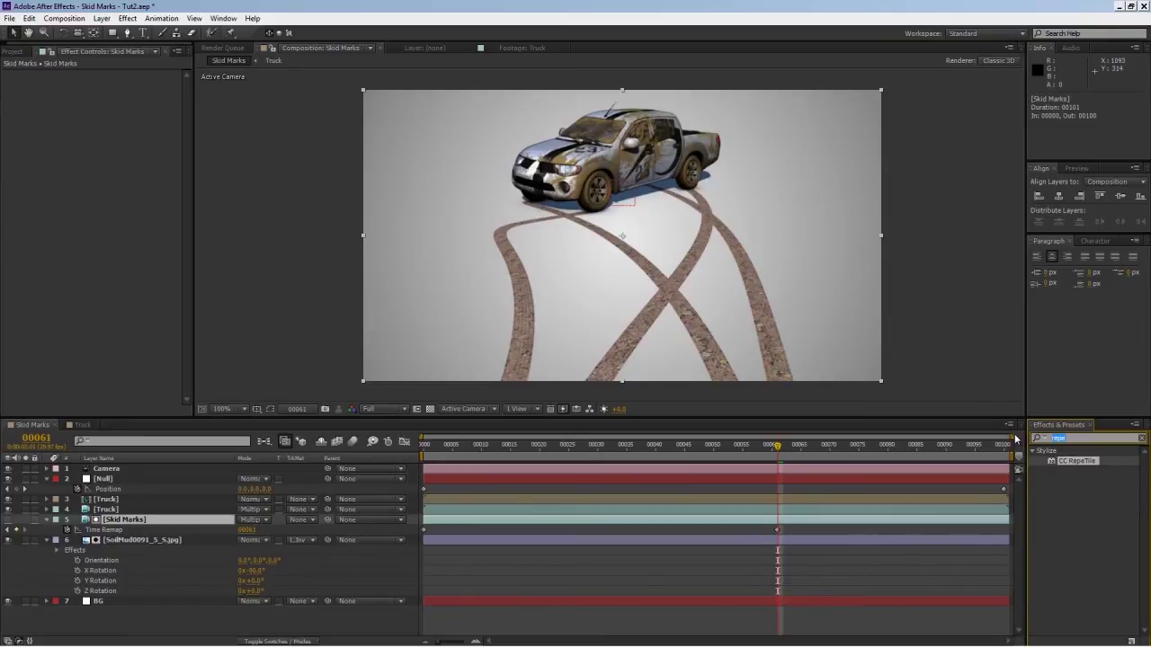
text(hue)
drag(1092, 502, 11, 187)
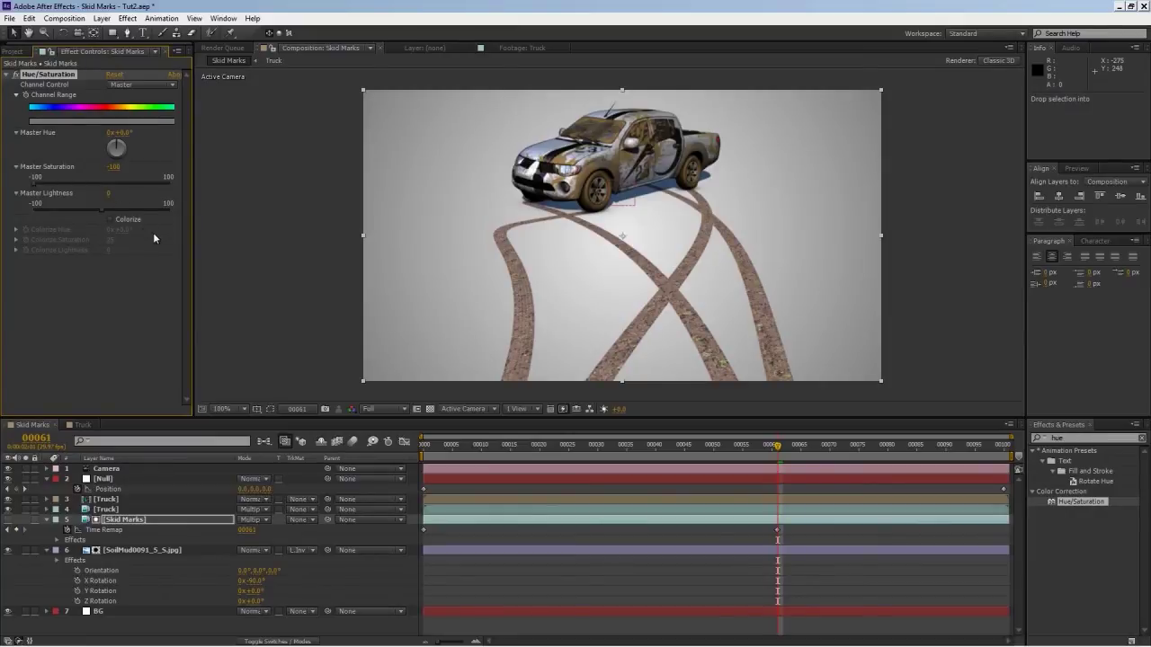
key(ctrl+z)
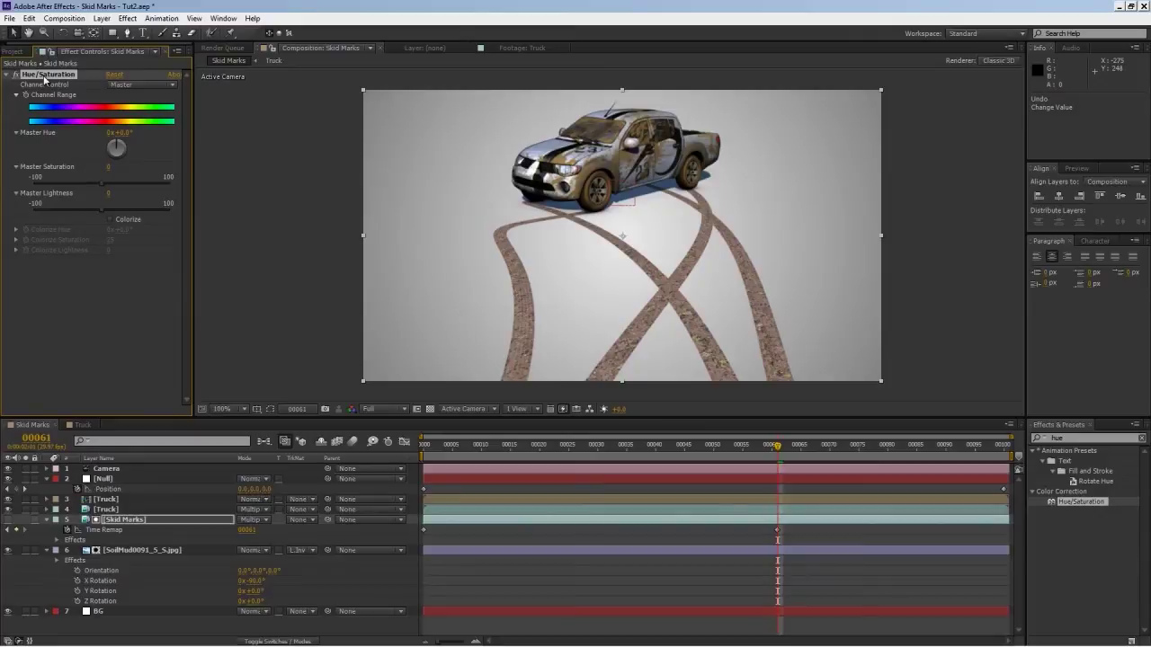
key(ctrl+z)
Step: Apply Hue/Saturation to the soil layer and set its Master Saturation to -100
click(141, 538)
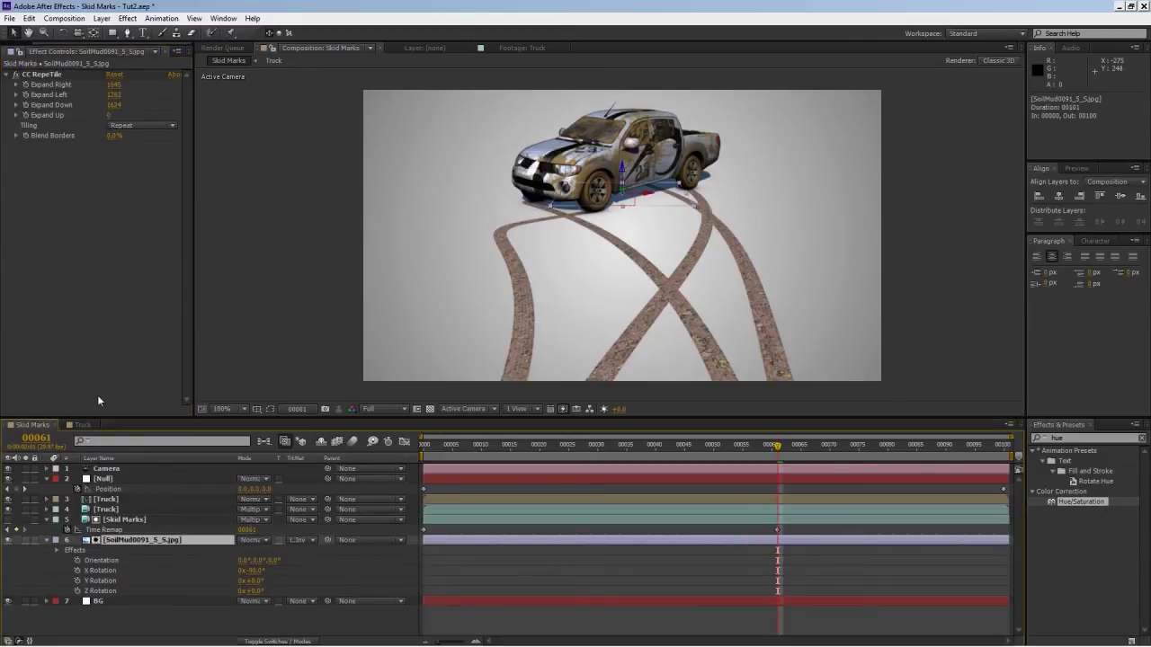
key(ctrl+alt+shift+e)
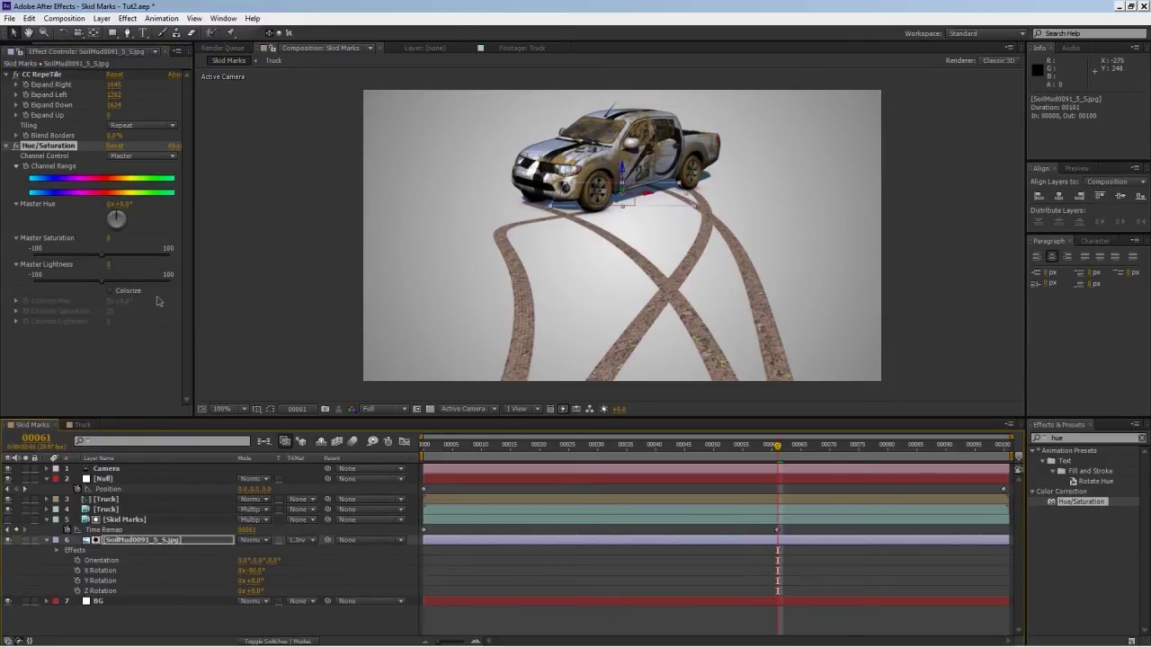
drag(102, 256, 31, 257)
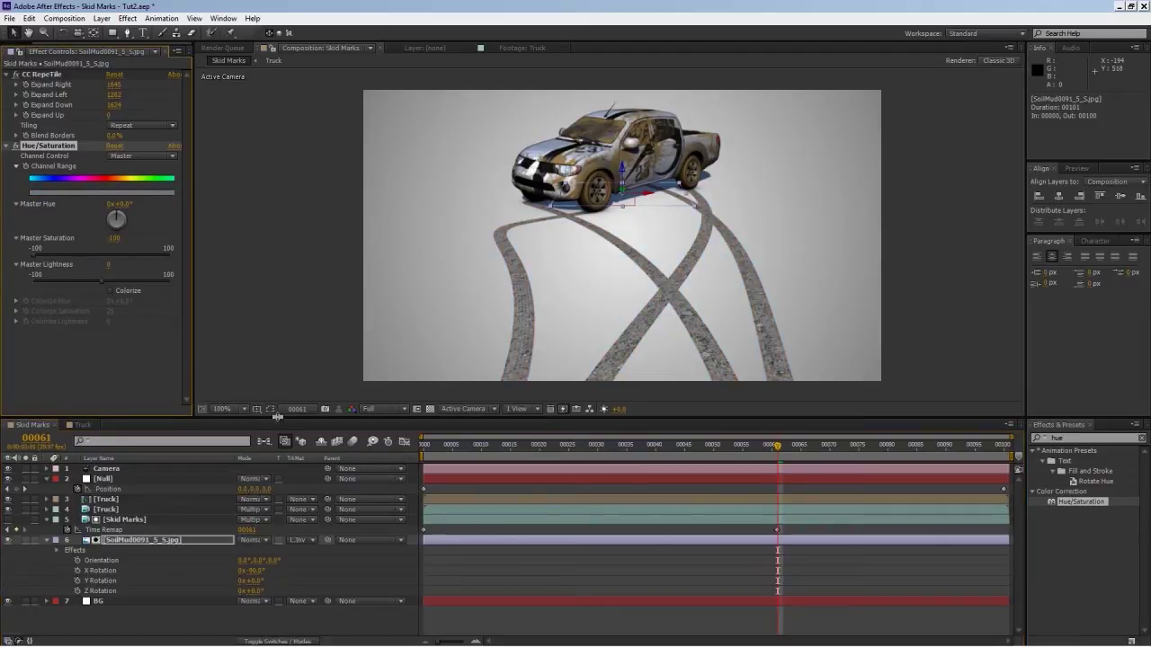
Step: Add a Curves effect after Hue/Saturation on the soil layer and bend the RGB curve strongly downward to darken the tracks
double_click(1070, 438)
text(cur)
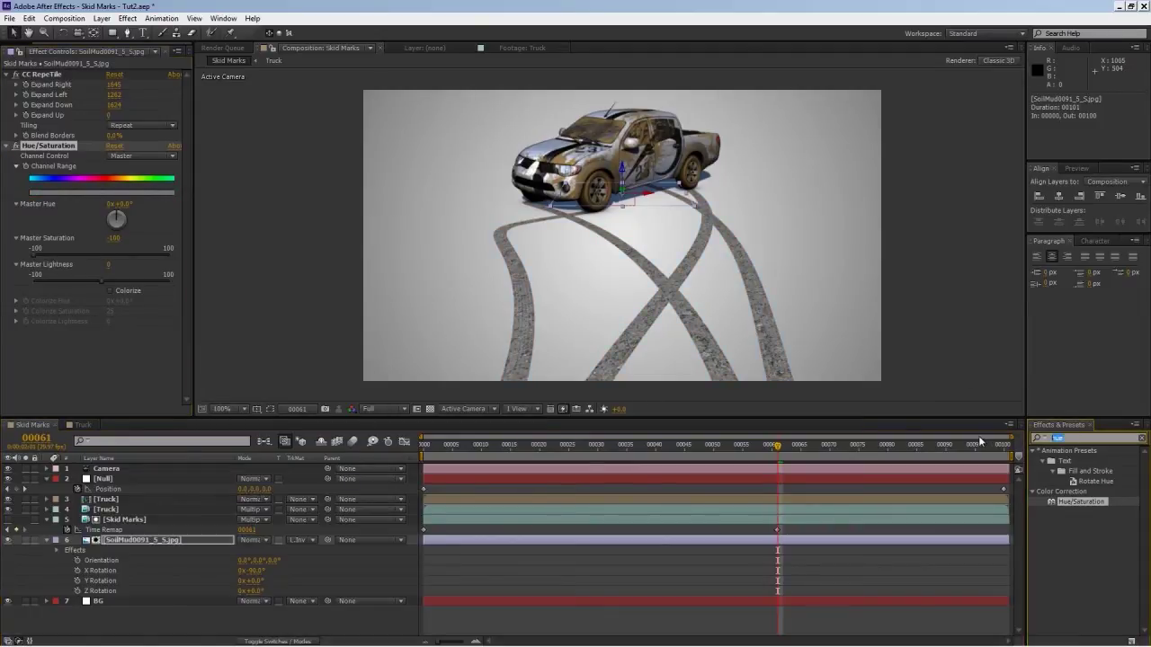
text(ves)
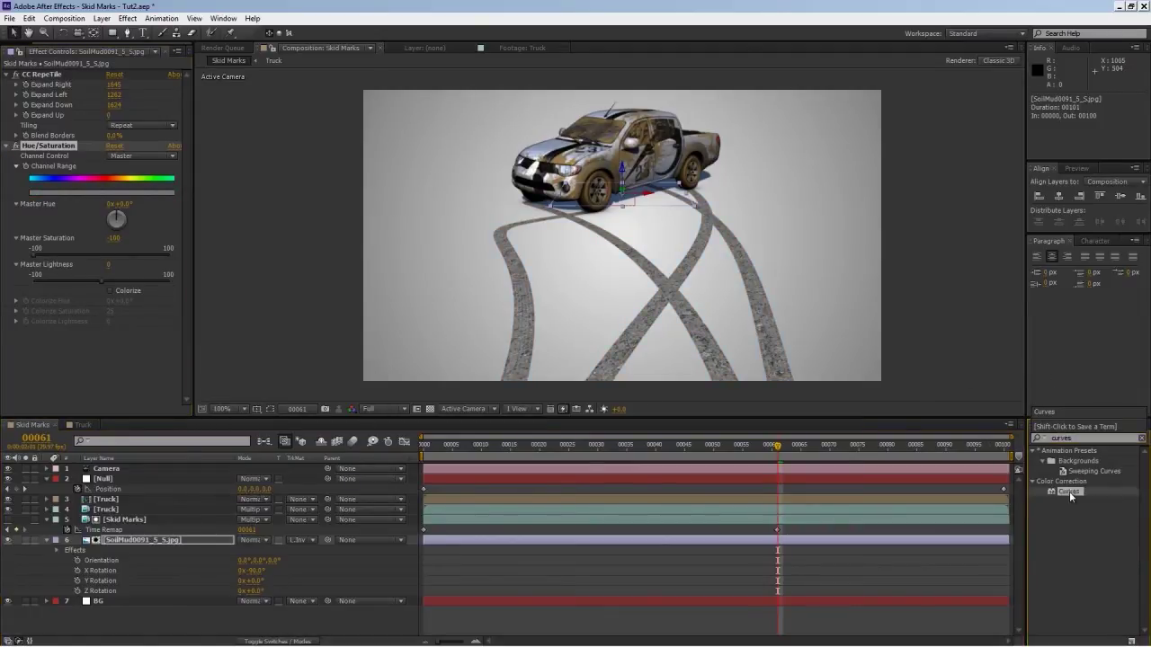
drag(1068, 491, 72, 387)
drag(109, 338, 123, 351)
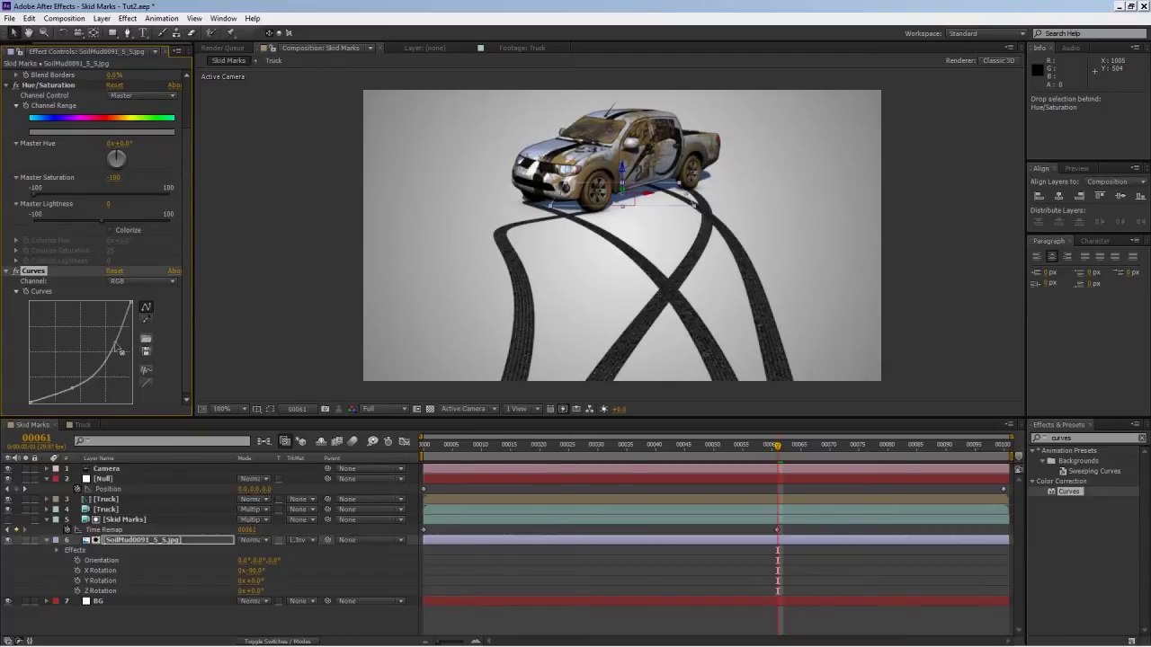
drag(116, 347, 116, 347)
Step: Inspect the tread texture up close and shift the RGB curve's upper point slightly to the right
scroll(581, 308, up, 1)
drag(691, 328, 622, 198)
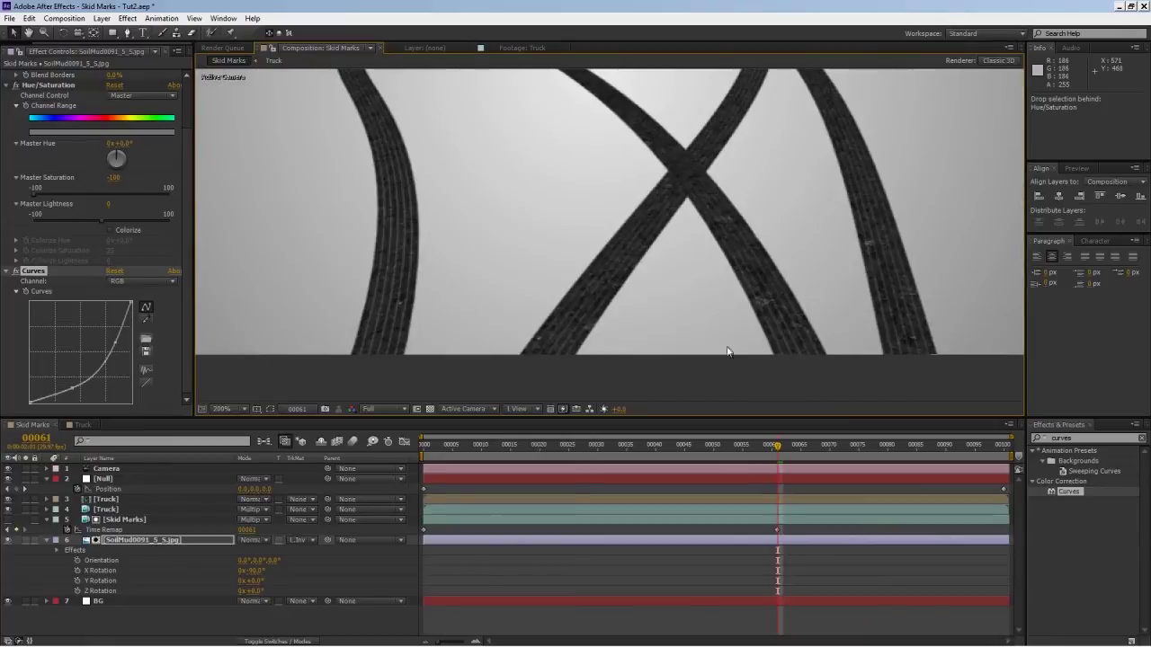
scroll(660, 291, down, 2)
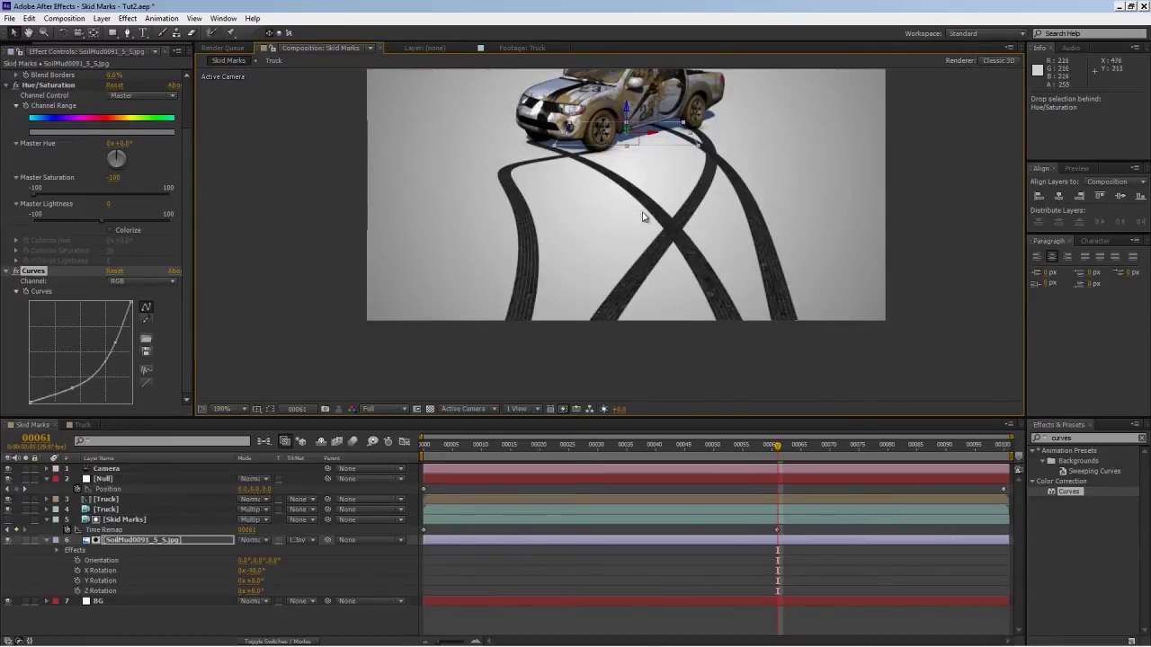
scroll(766, 261, up, 2)
drag(797, 269, 788, 296)
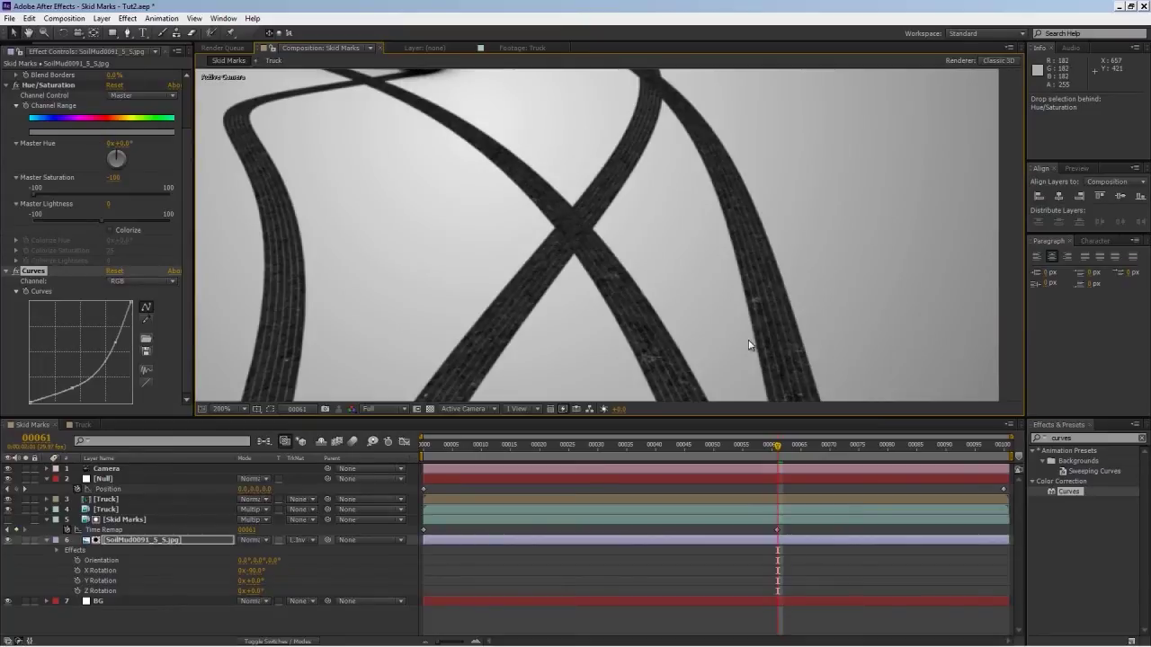
mouse_move(116, 340)
mouse_down()
mouse_move(107, 350)
mouse_move(119, 340)
mouse_up()
scroll(732, 315, down, 1)
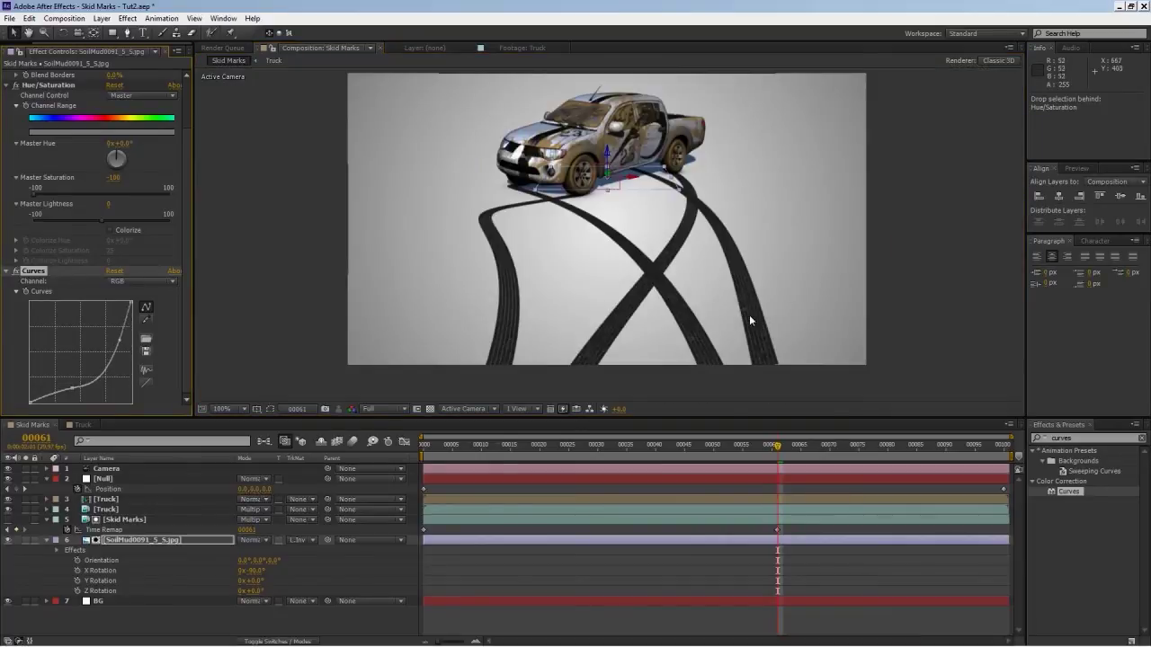
Step: Lower the RGB curve's shadow point slightly, fine-tune its upper point, and check the tire tracks close up and in full
scroll(716, 311, up, 1)
drag(604, 342, 659, 324)
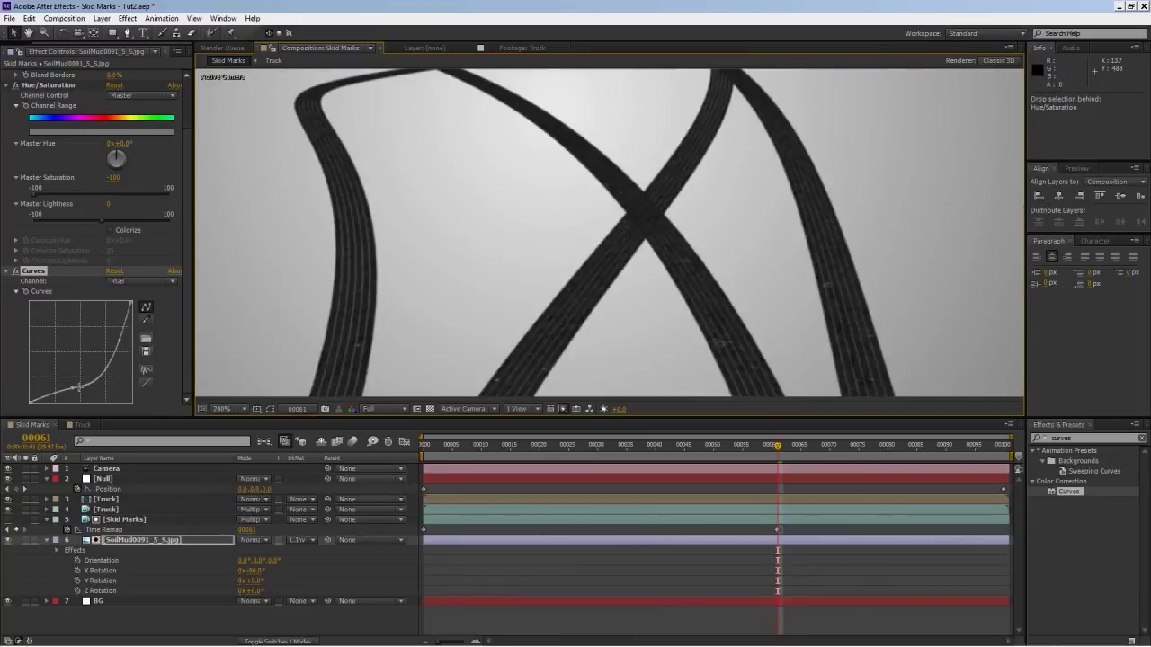
drag(72, 388, 68, 390)
drag(118, 340, 119, 342)
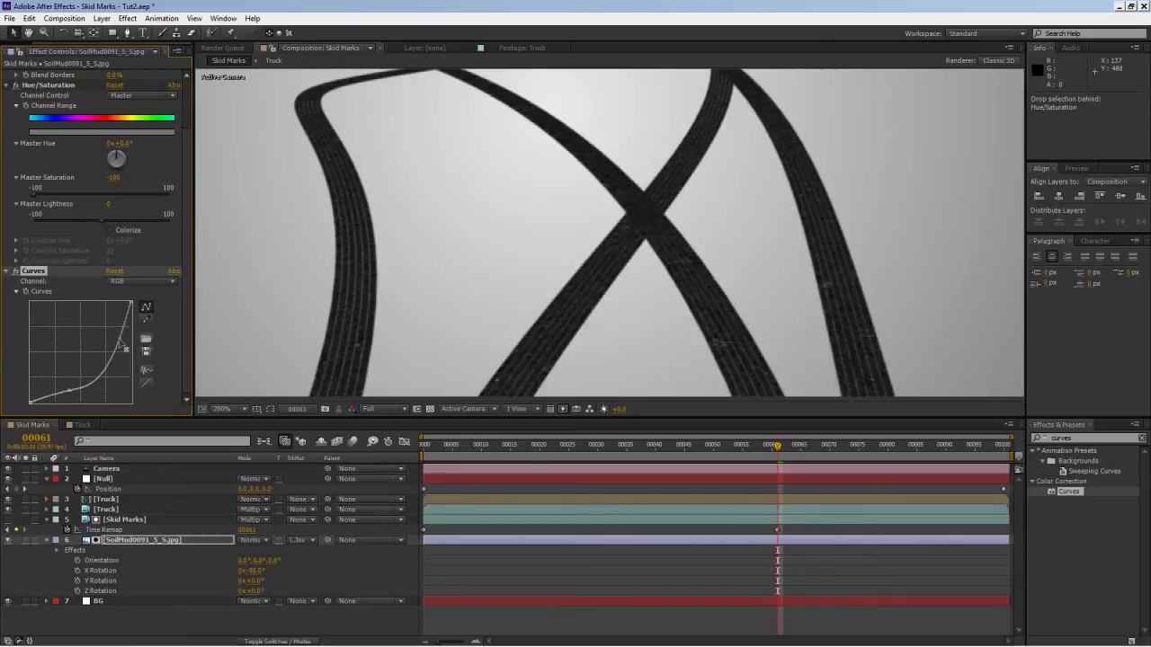
scroll(909, 336, down, 2)
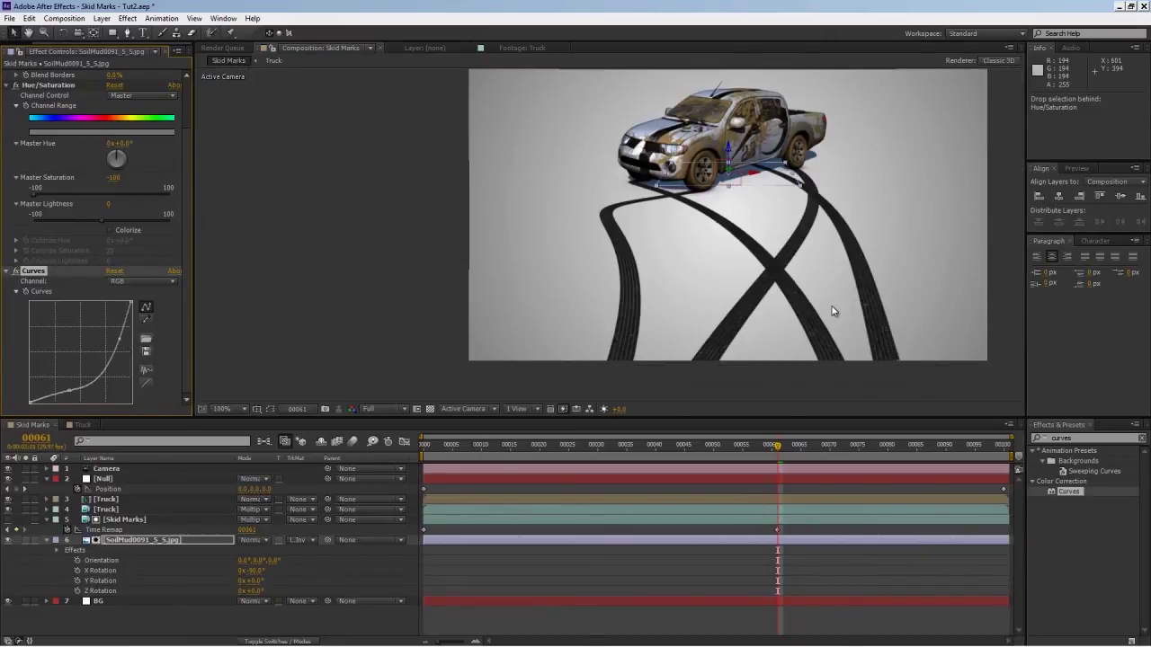
drag(881, 331, 797, 308)
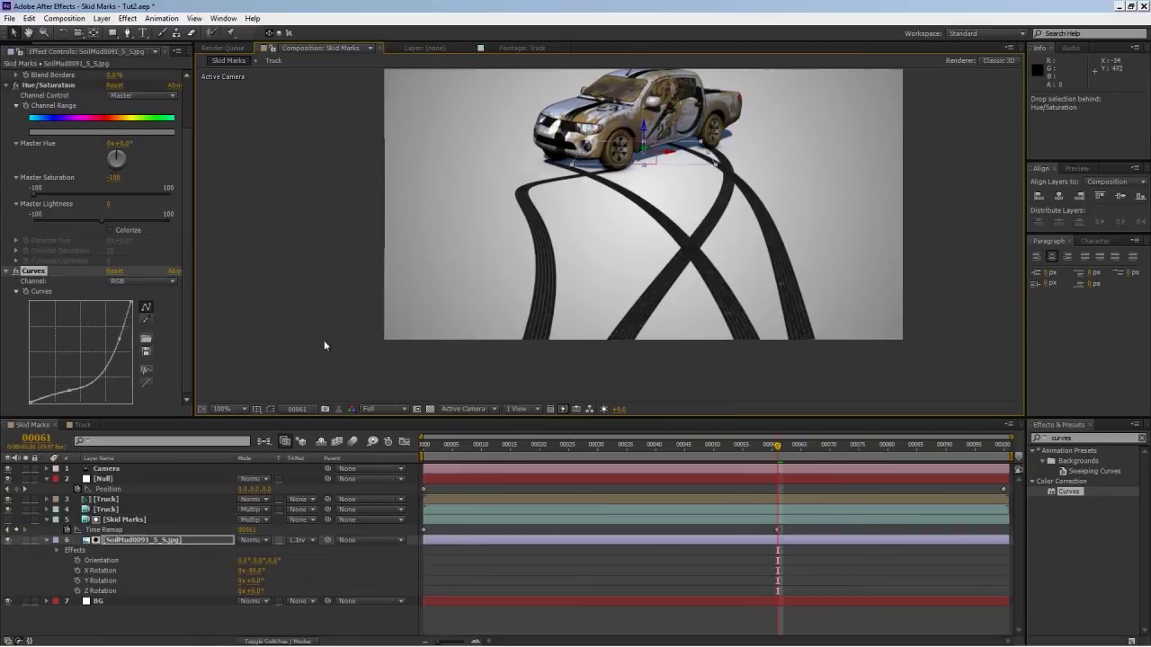
Step: Raise the RGB curve's shadow and upper points to lighten the tracks to dark grey, and check the tread detail
drag(70, 391, 65, 385)
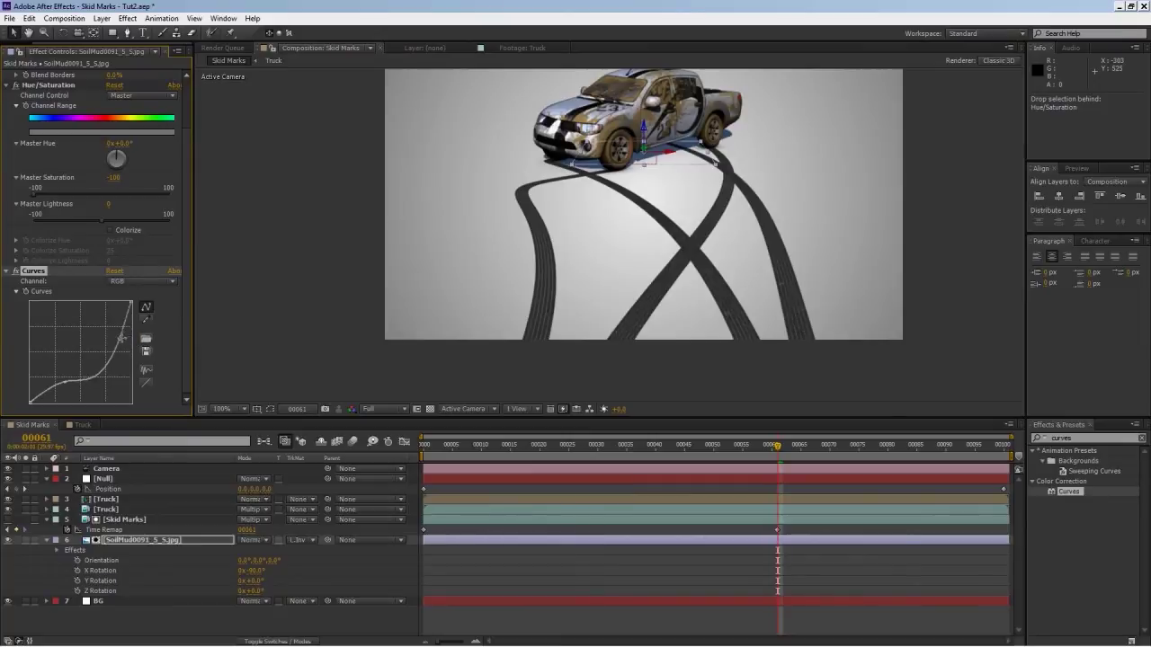
drag(117, 337, 121, 333)
scroll(632, 296, up, 1)
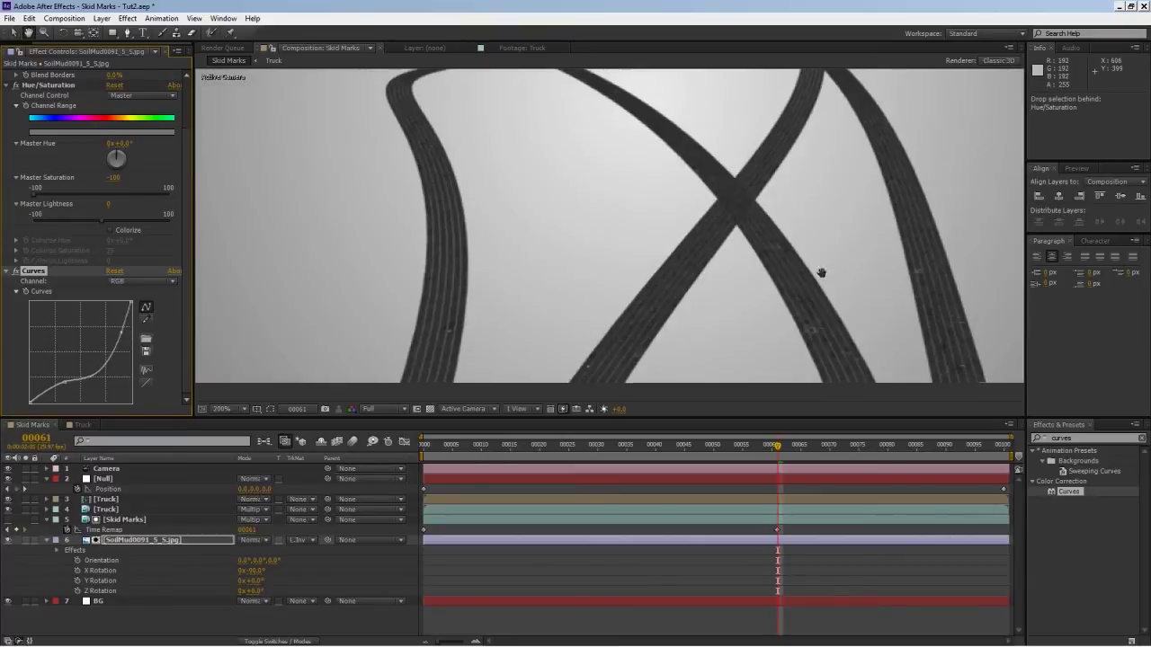
drag(819, 272, 671, 252)
scroll(718, 244, down, 2)
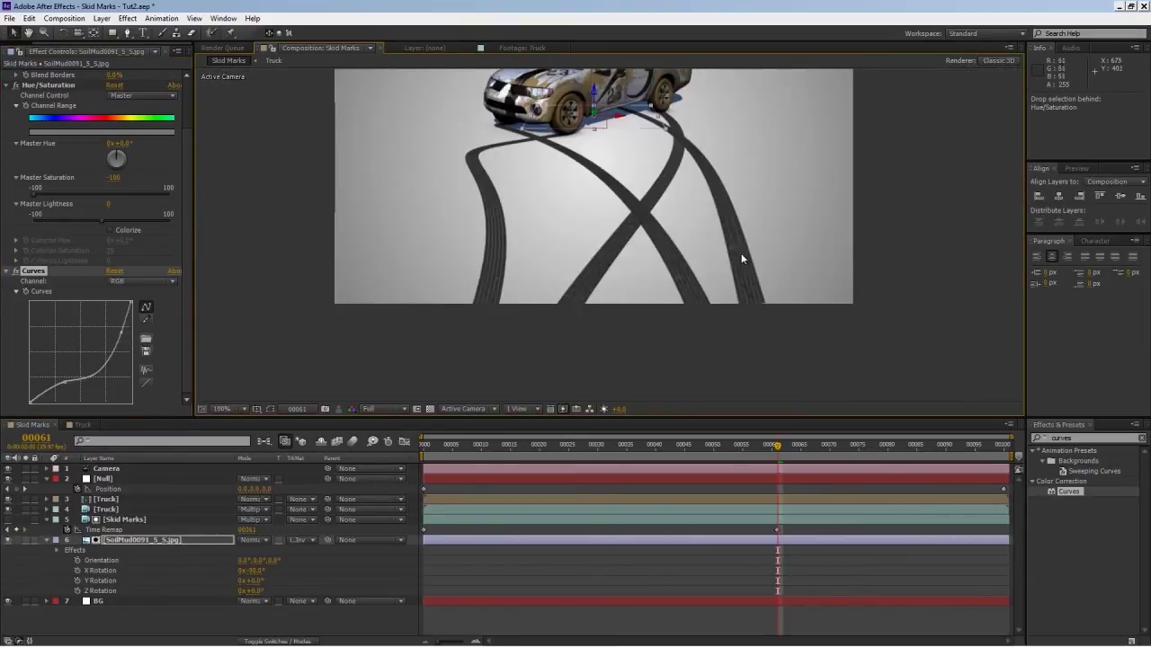
mouse_move(733, 297)
mouse_down()
mouse_move(741, 319)
mouse_move(741, 277)
mouse_up()
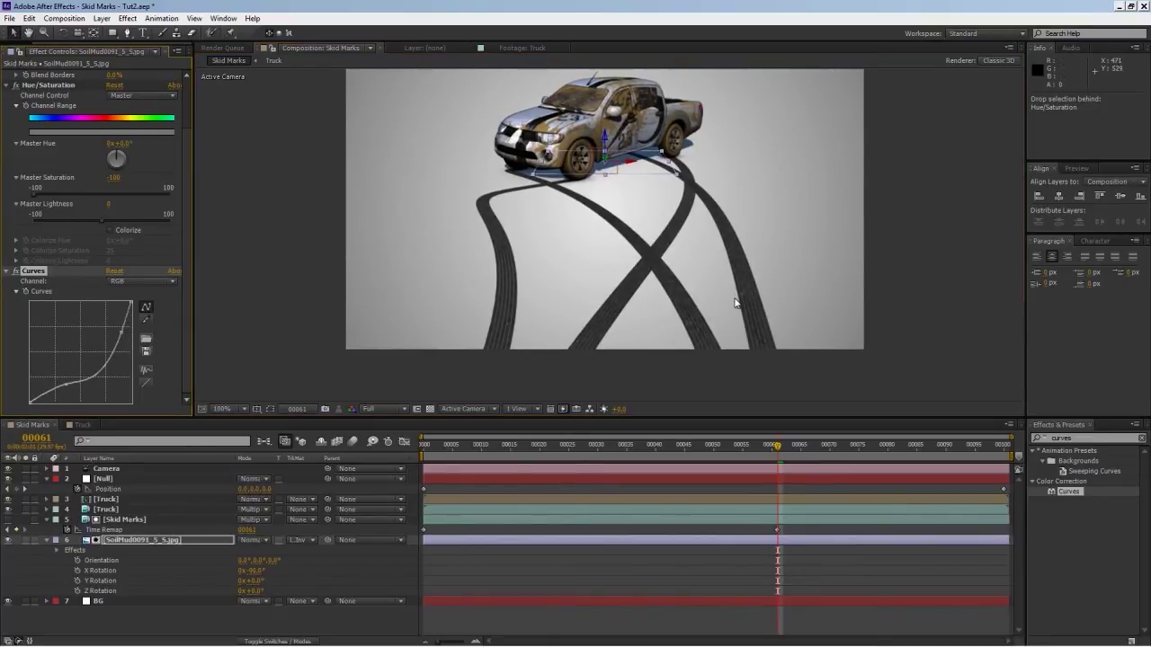
Step: Deselect all layers, return to frame 0 and play a RAM preview of the composite
key(F2)
key(Home)
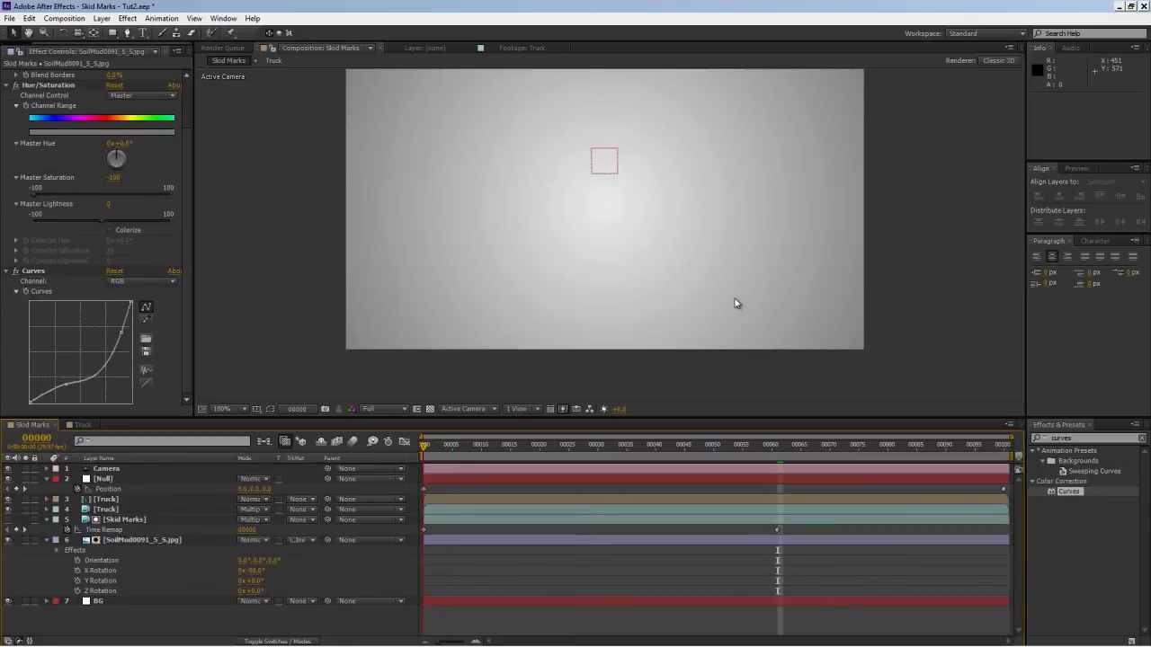
key(KP_0)
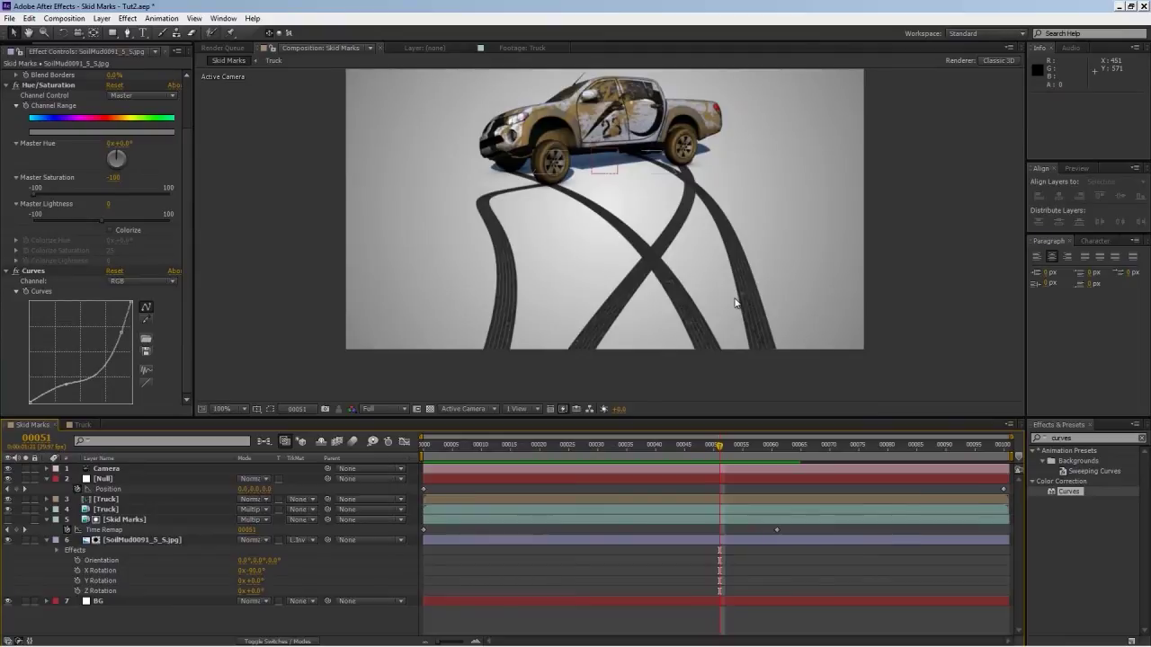
Step: Enlarge the soil texture layer so it covers the full width of the skid marks near the truck, and check it in playback
key(6)
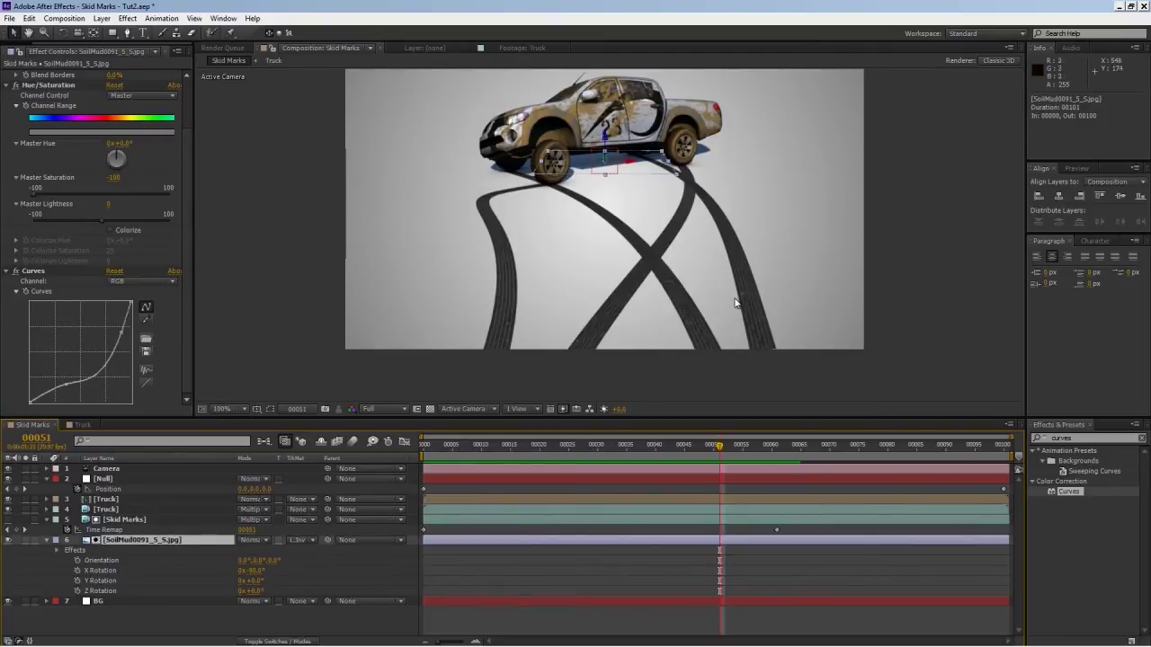
drag(693, 177, 732, 184)
key(space)
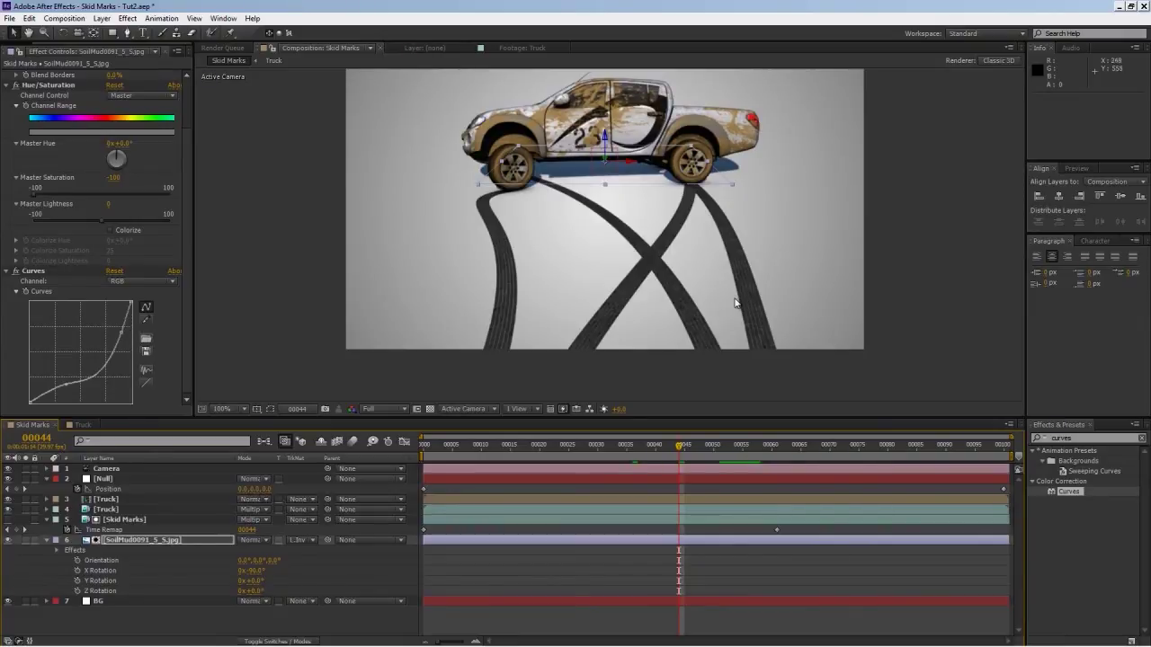
key(ctrl+Up)
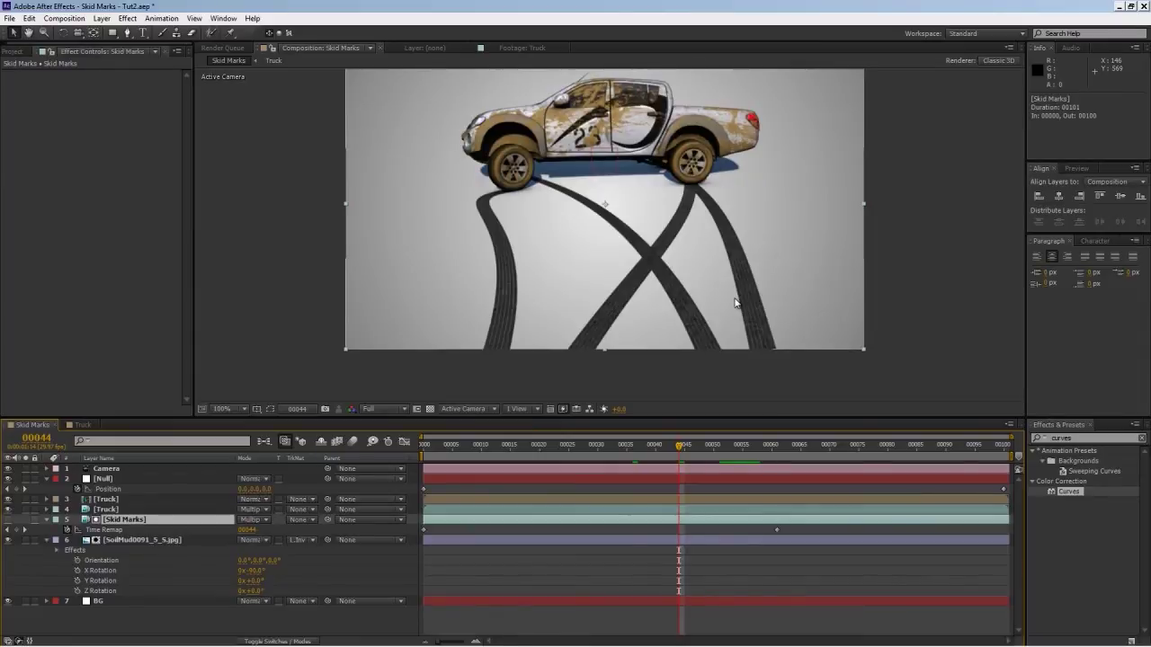
key(F2)
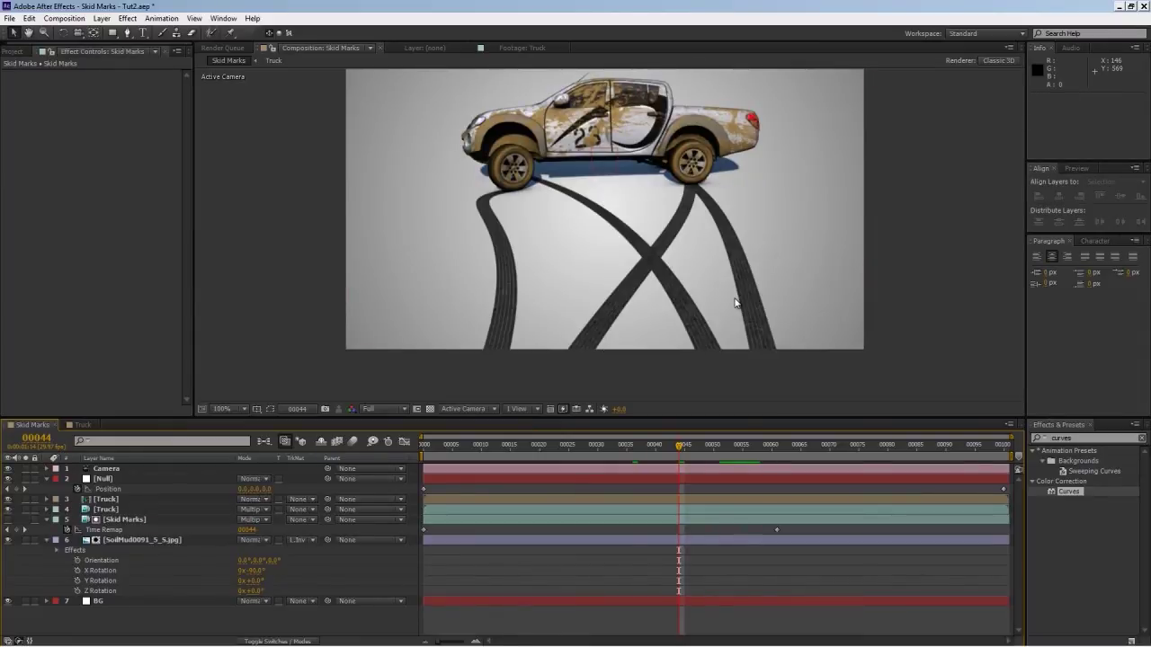
Step: Add White Solid 1 from the project as the composition's uppermost layer and rename it 4-Color
key(ctrl+0)
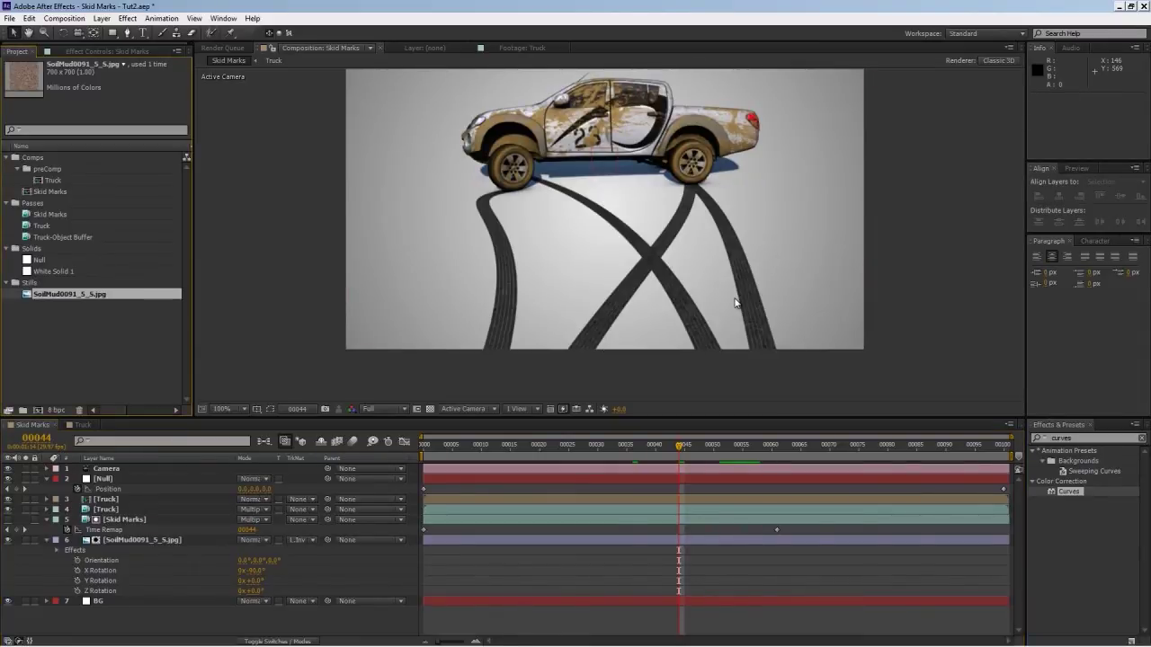
key(Up)
key(Up)
key(ctrl+slash)
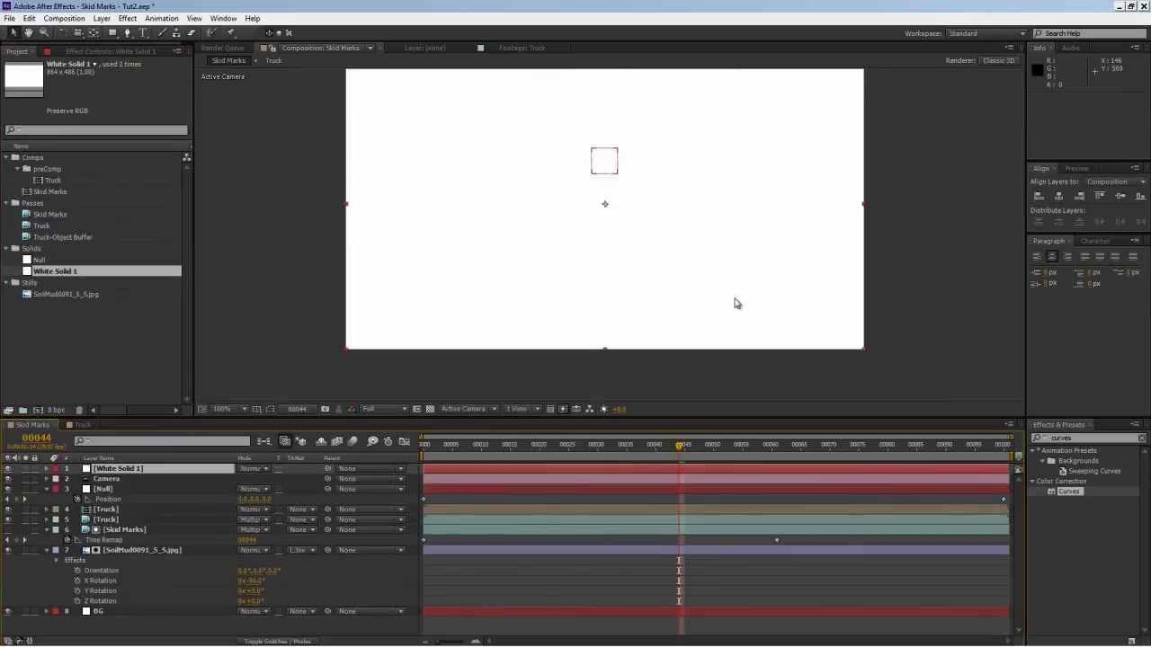
key(Return)
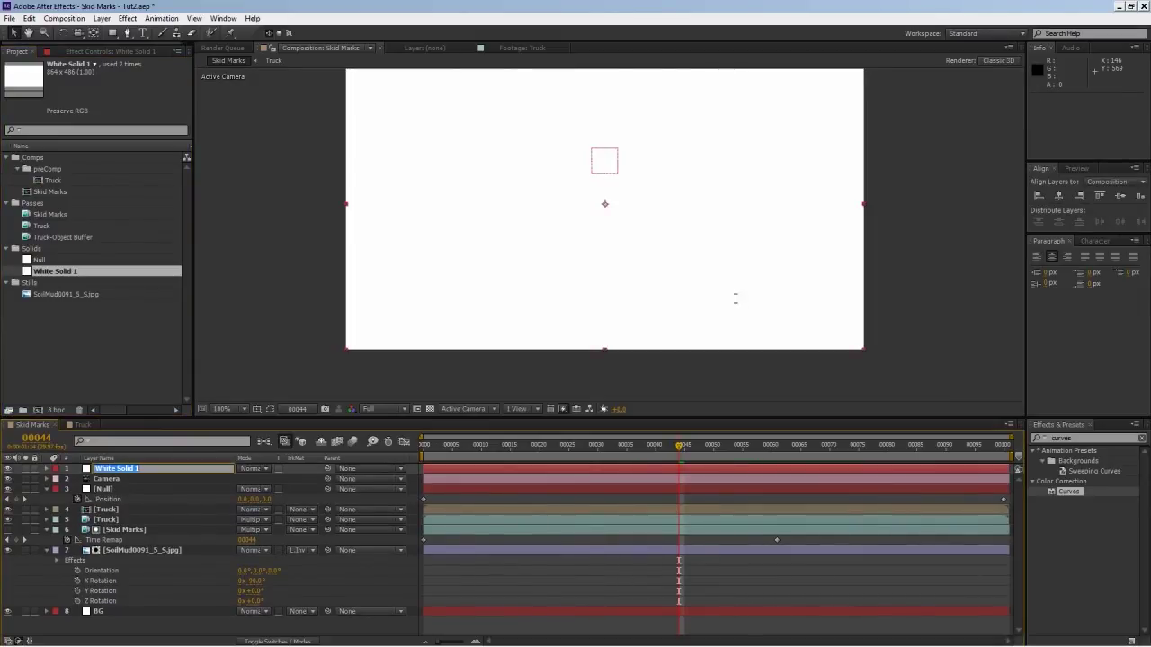
text(4-Color)
key(Return)
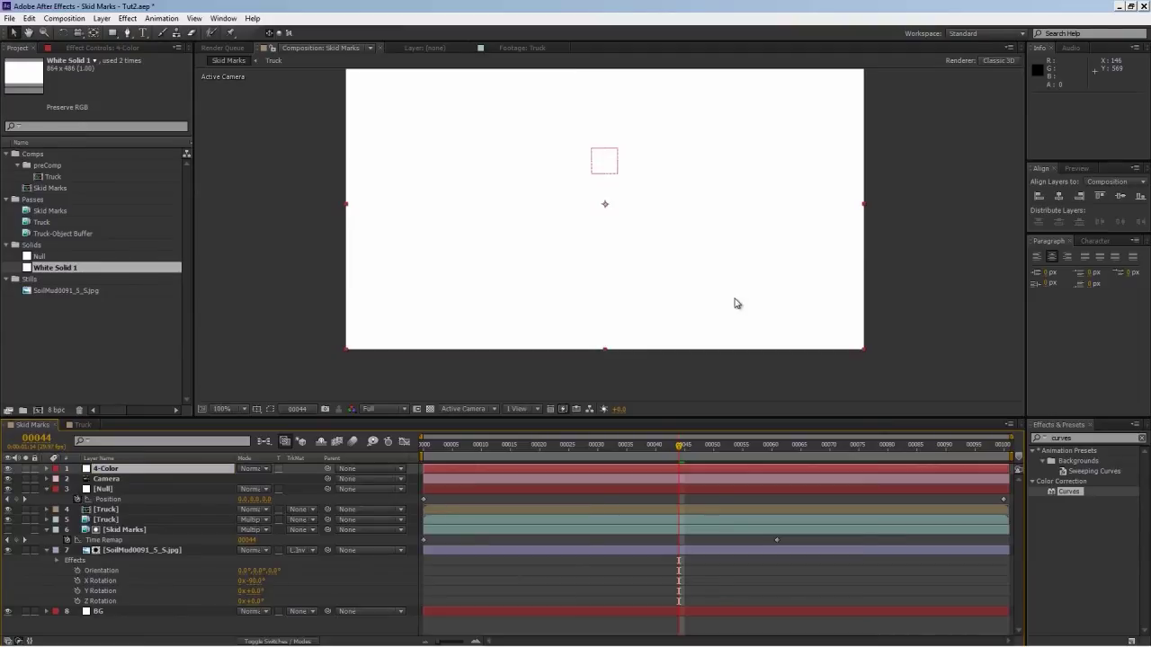
Step: Find the 4-Color Gradient effect and apply it to the 4-Color layer
key(ctrl+5)
text(4-)
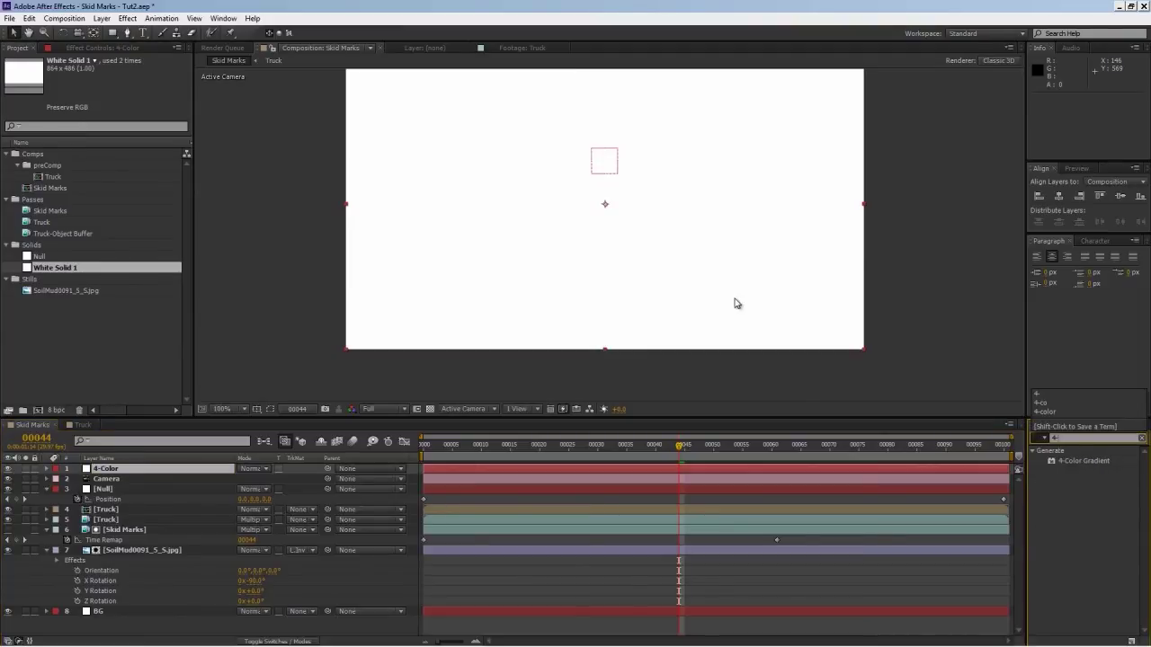
key(Return)
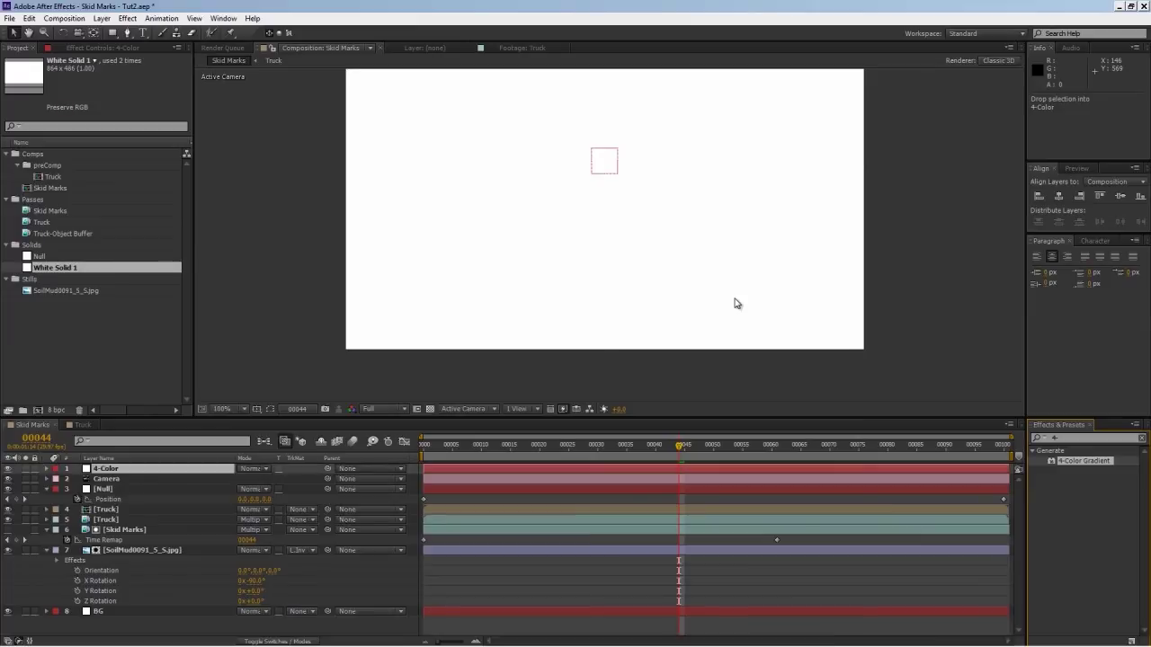
key(Return)
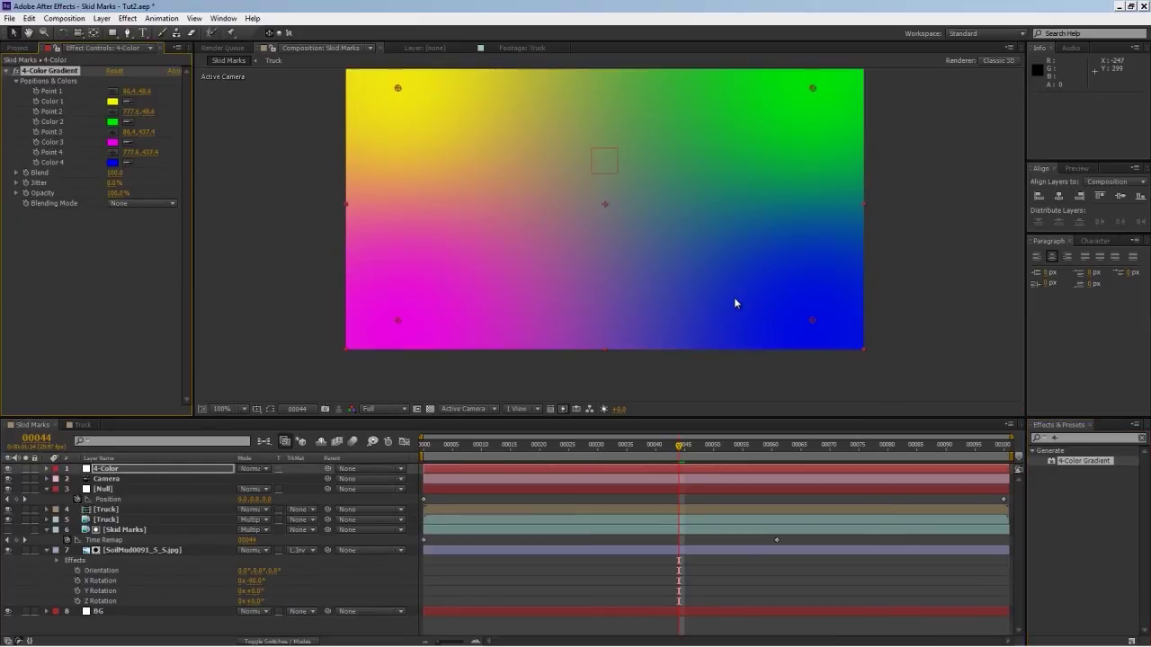
Step: Raise the 4-Color Gradient's Blend to about 799 to soften the transitions between the four colors
drag(115, 173, 315, 173)
drag(734, 297, 735, 298)
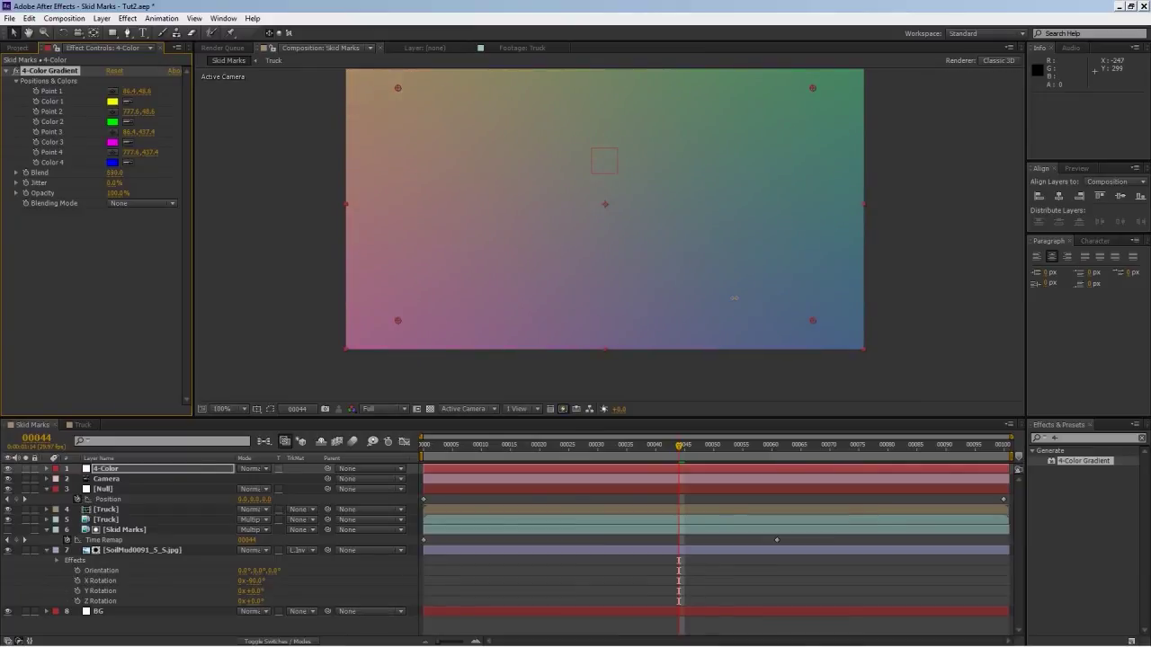
drag(734, 298, 734, 298)
click(734, 303)
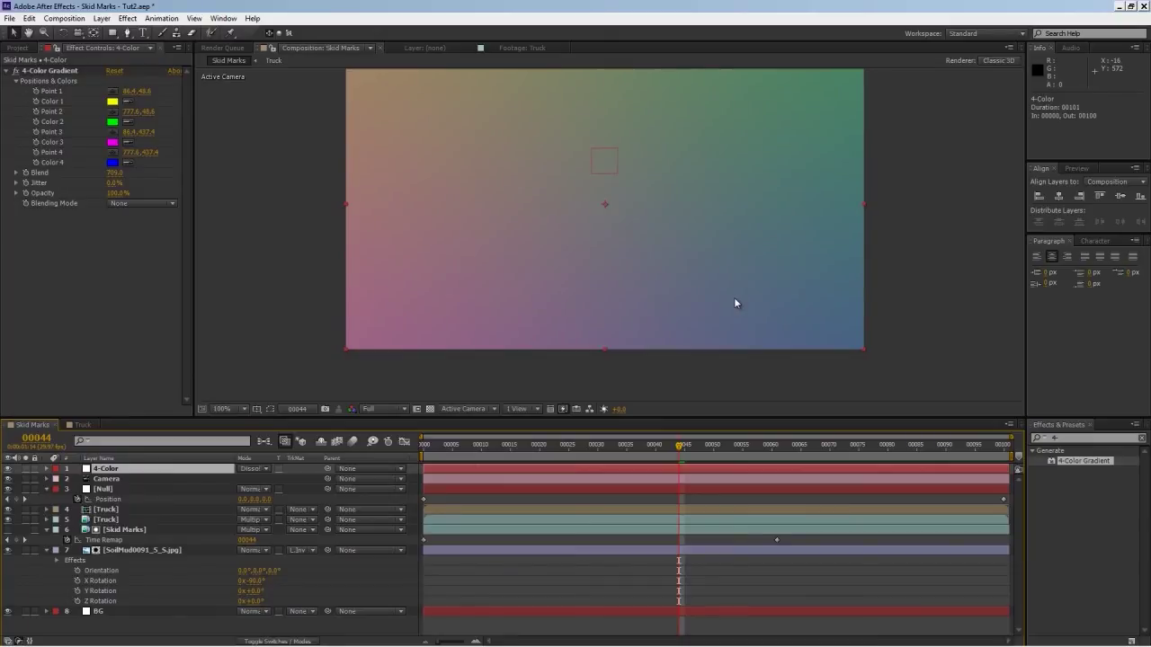
Step: Cycle through the 4-Color layer's blending modes to compare them over the truck, and settle on Hard Light
key(shift+equal)
key(shift+equal)
key(shift+equal)
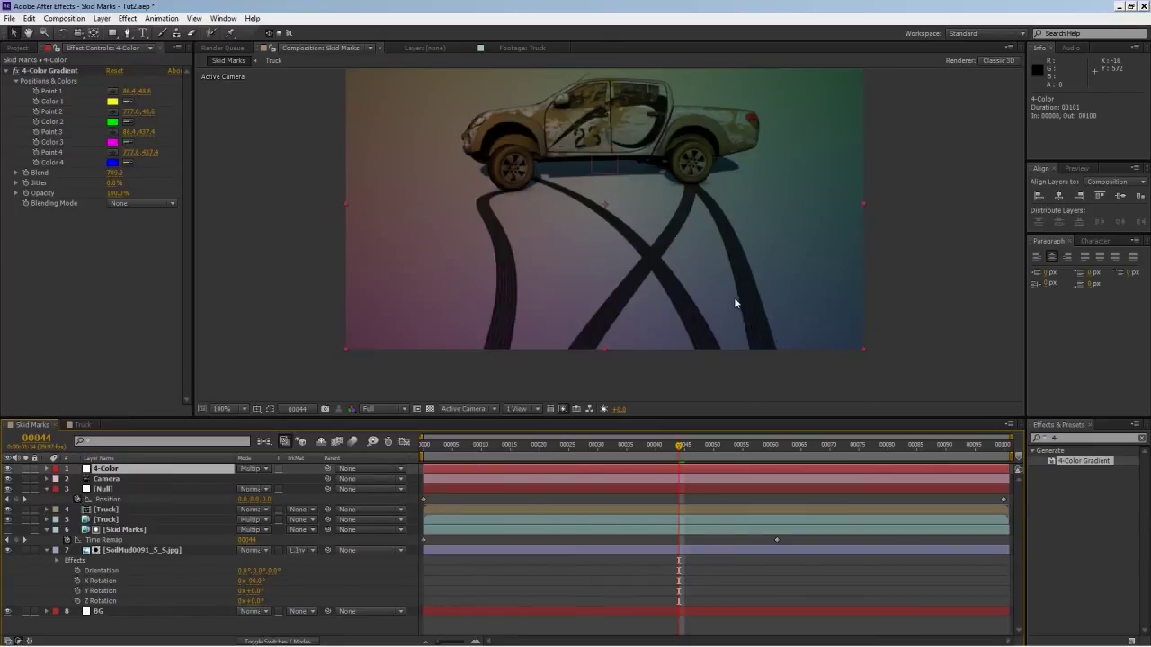
key(shift+equal)
key(shift+equal)
key(shift+equal)
key(shift+equal)
key(shift+equal)
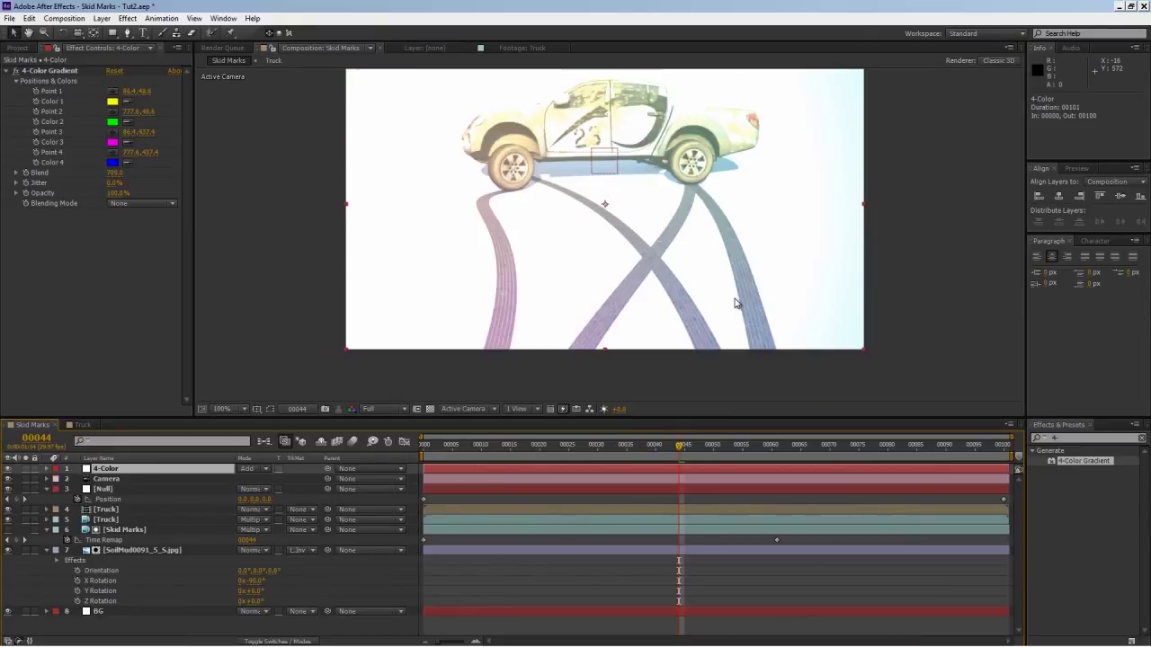
key(shift+equal)
key(shift+equal)
key(shift+equal)
key(shift+equal)
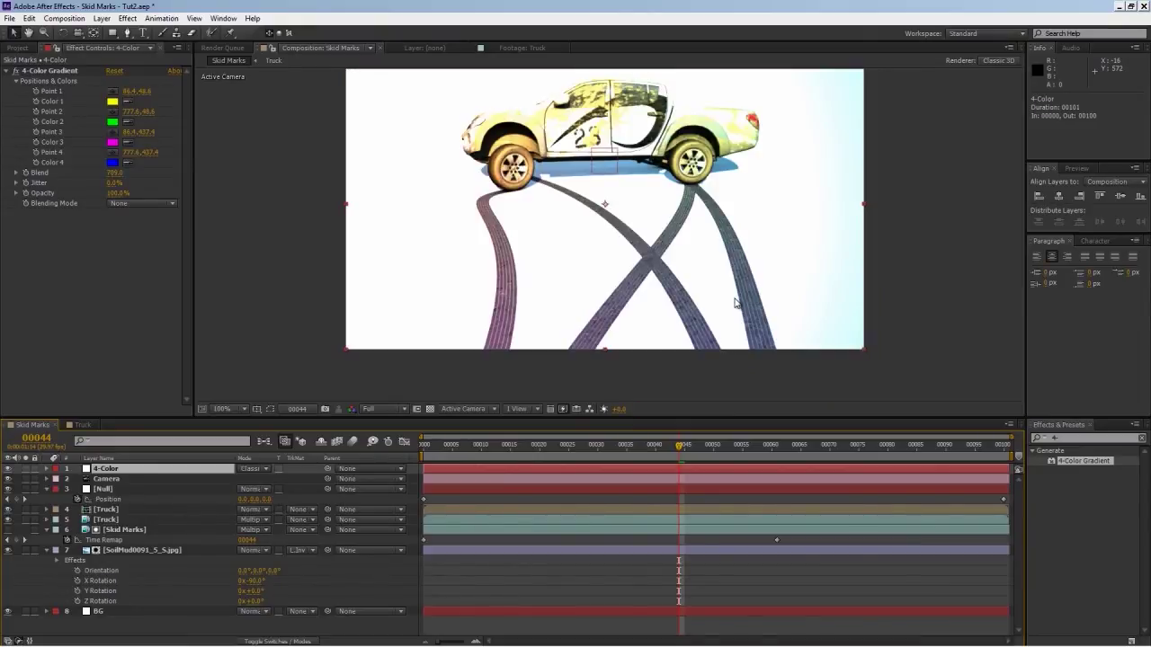
key(shift+equal)
key(shift+equal)
key(shift+equal)
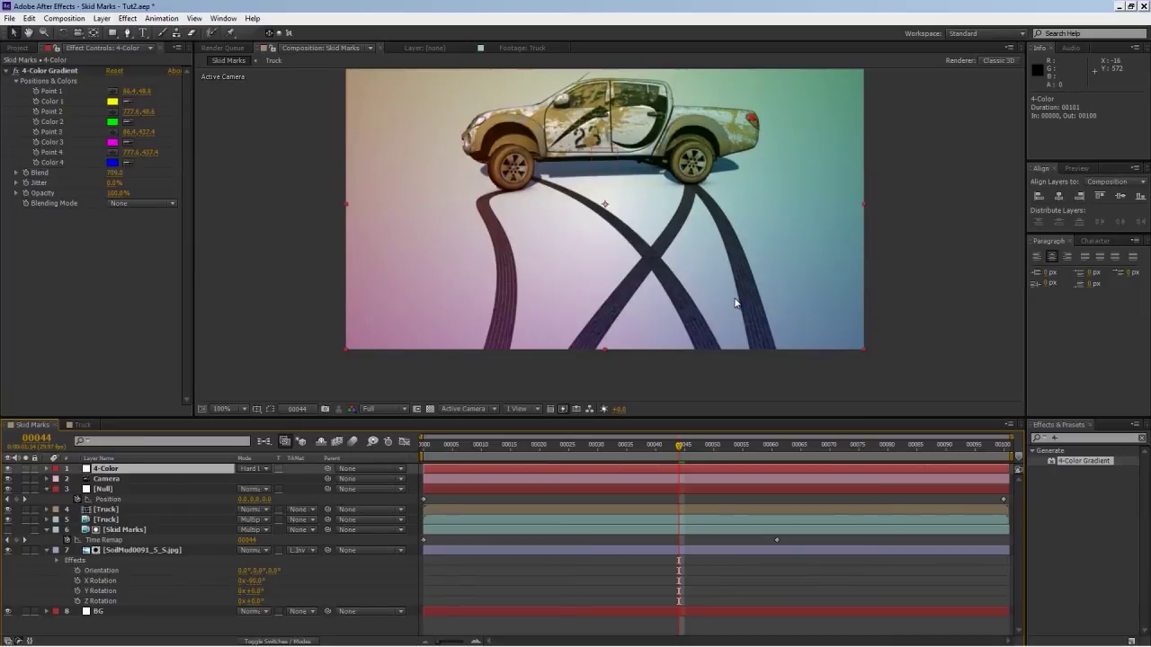
key(shift+minus)
key(shift+0)
key(shift+equal)
key(shift+equal)
key(shift+minus)
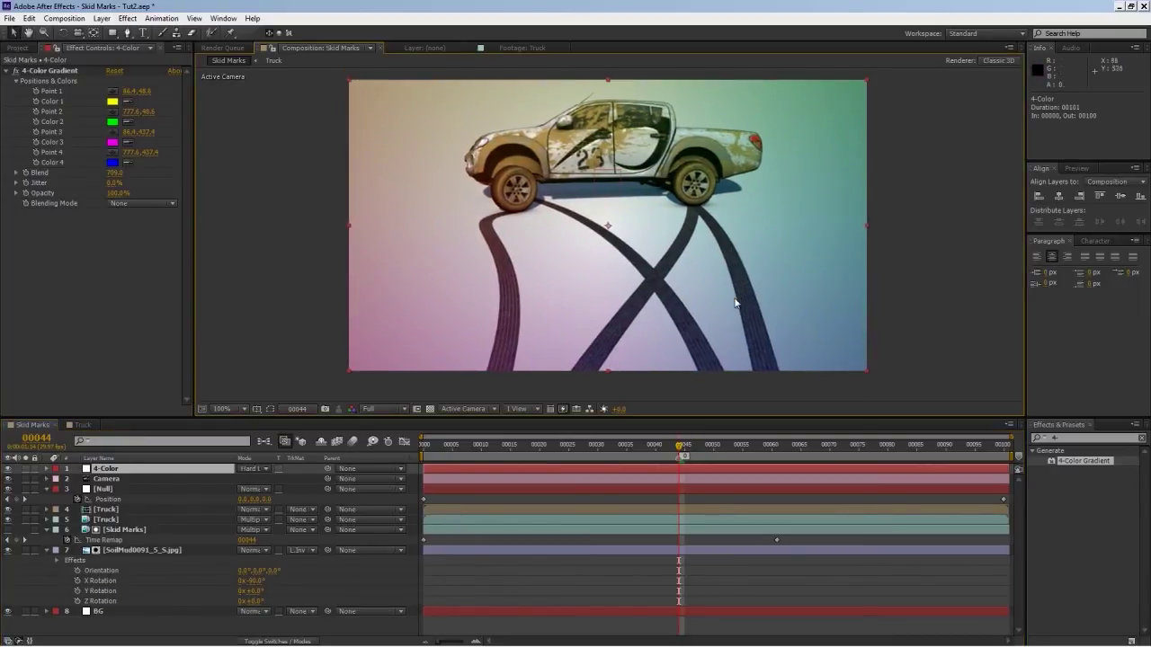
Step: Try lower opacities on the 4-Color layer, including 75%, and set its opacity to 50%
key(t)
drag(245, 478, 198, 478)
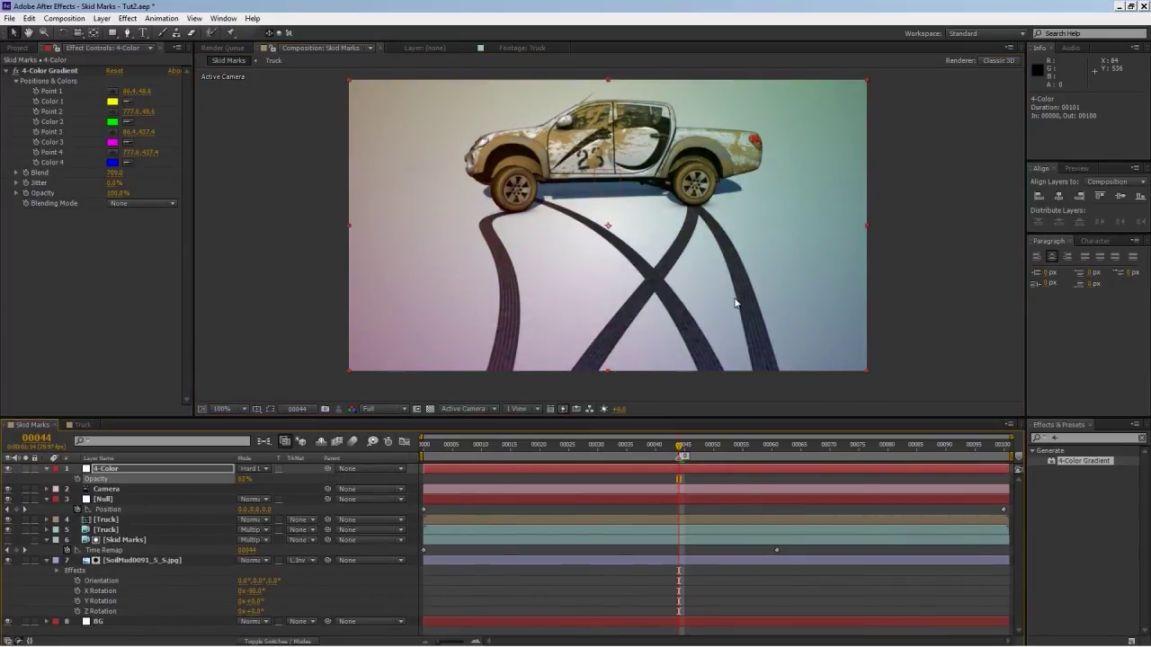
key(ctrl+alt+shift+v)
key(ctrl+alt+shift+v)
drag(246, 478, 241, 478)
click(244, 478)
text(75)
key(Return)
click(244, 478)
text(50)
key(Return)
Step: Deselect all layers, play a RAM preview from frame 0, and advance frame by frame to frame 57 to inspect the composite
key(F2)
drag(678, 444, 423, 445)
key(KP_0)
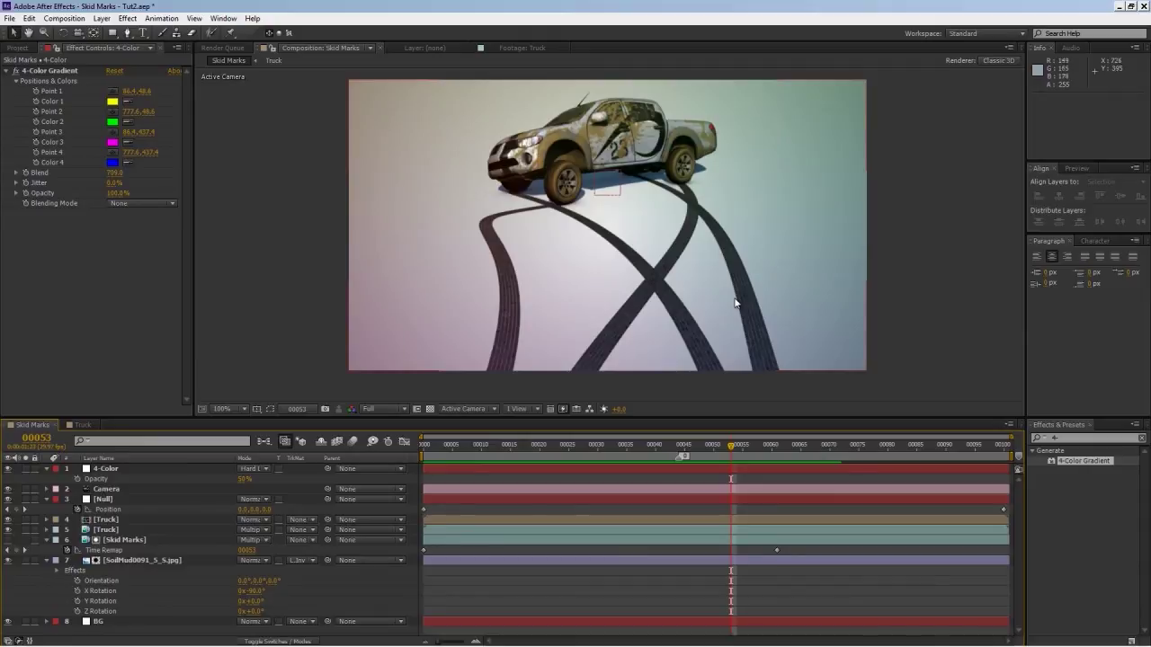
key(Page_Down)
key(Page_Down)
key(Page_Down)
key(Page_Down)
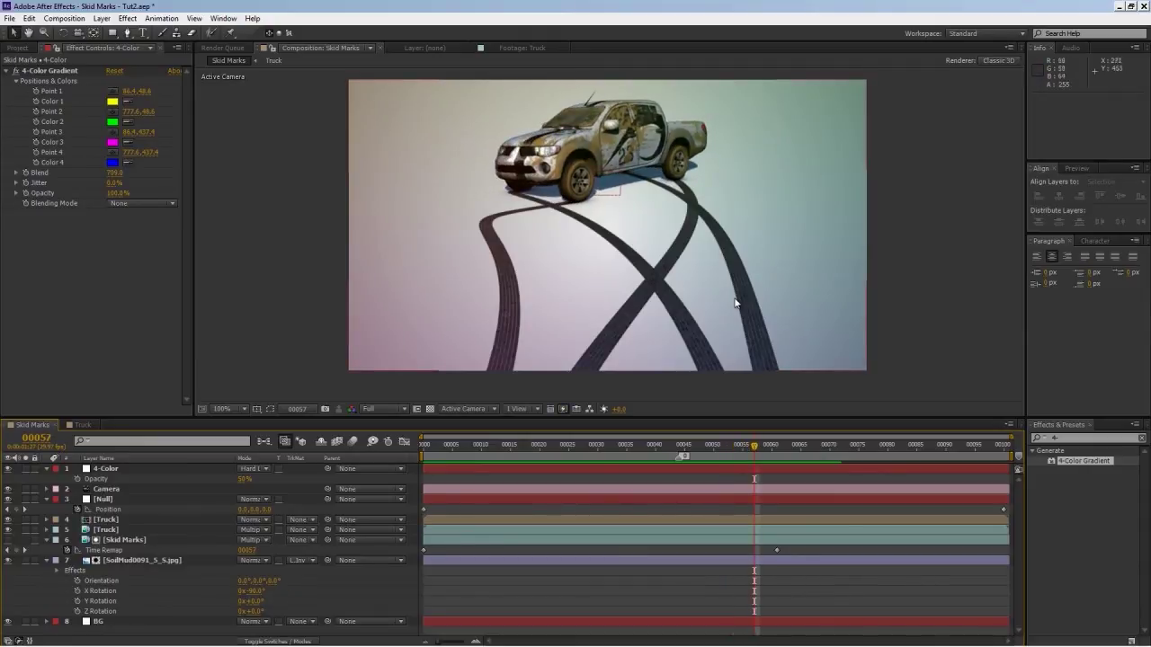